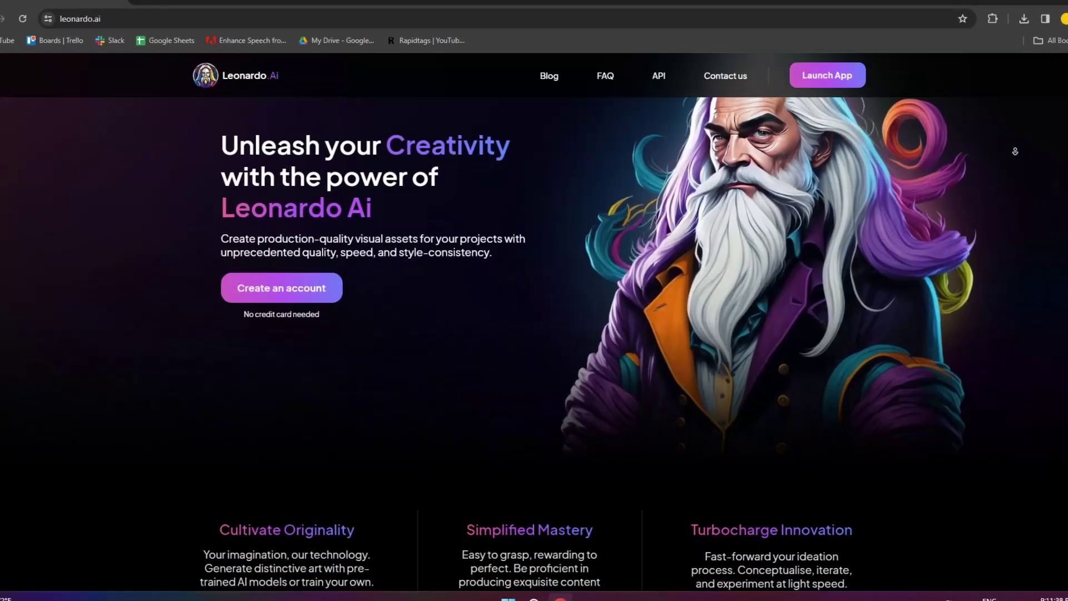
scroll(1031, 147, "down", 2)
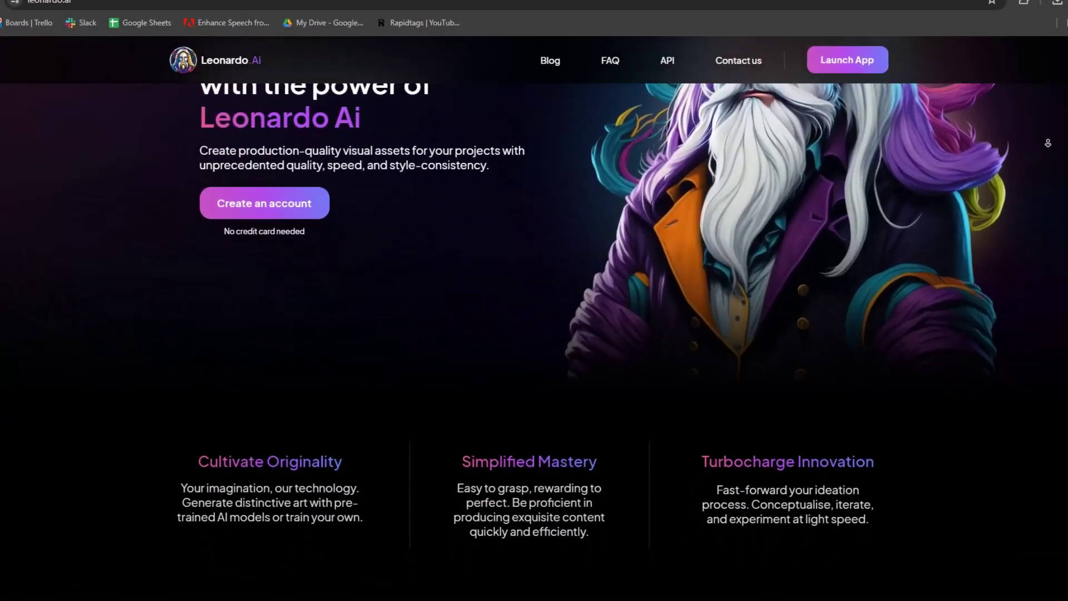
scroll(1064, 138, "down", 2)
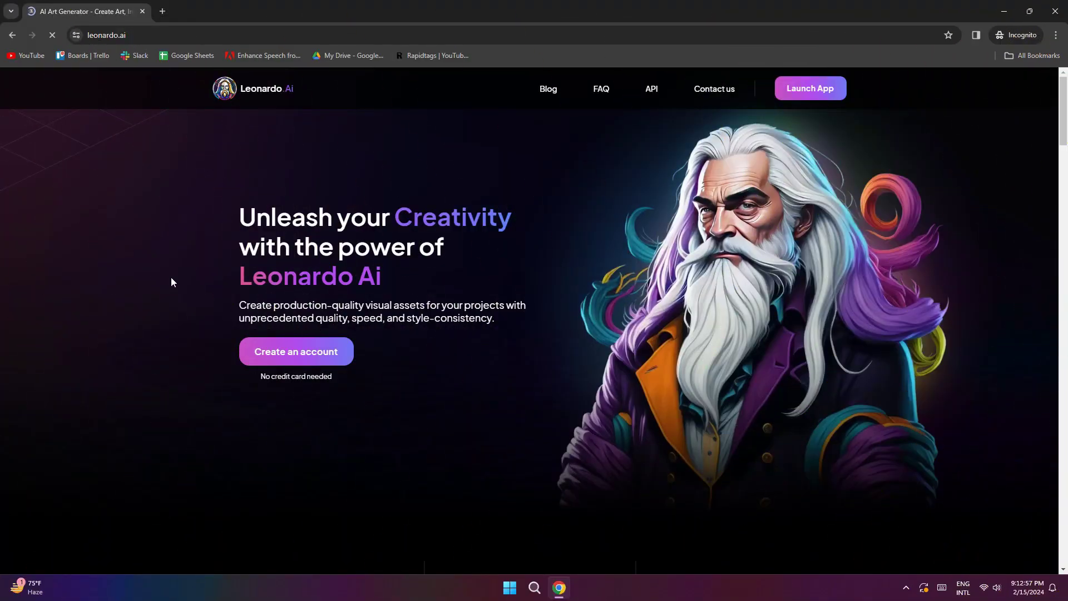
Step: Start signing up for a Leonardo AI account from the landing page
left_click(298, 350)
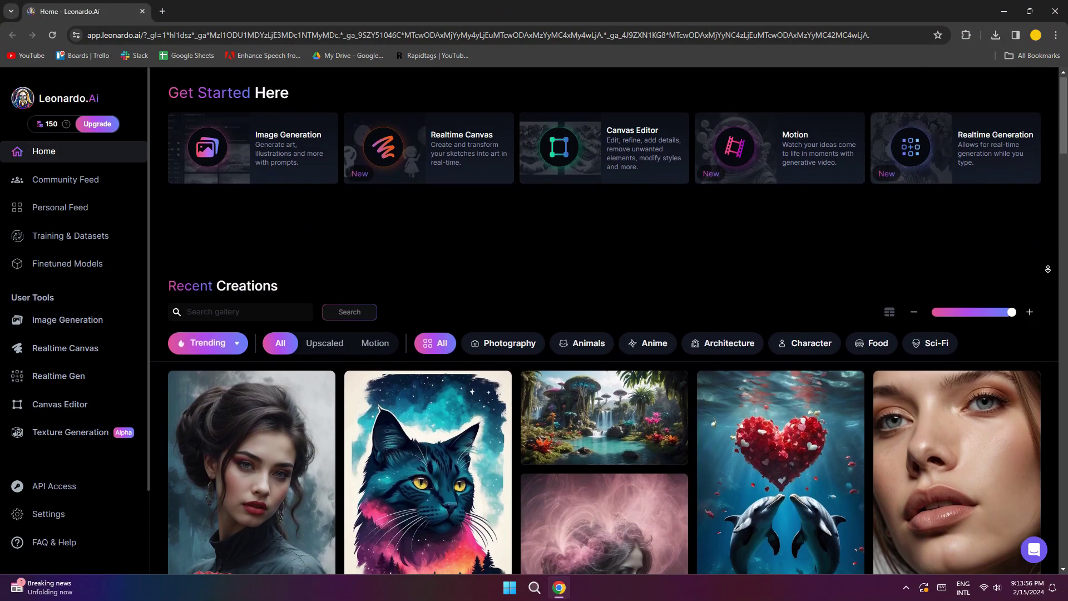
scroll(609, 334, "down", 2)
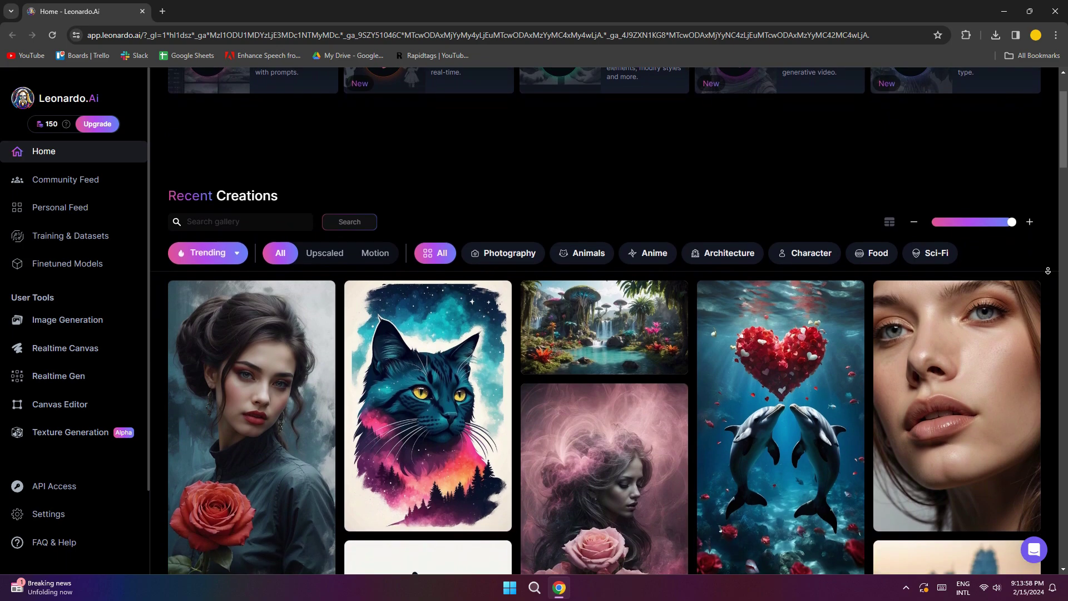
scroll(609, 335, "down", 2)
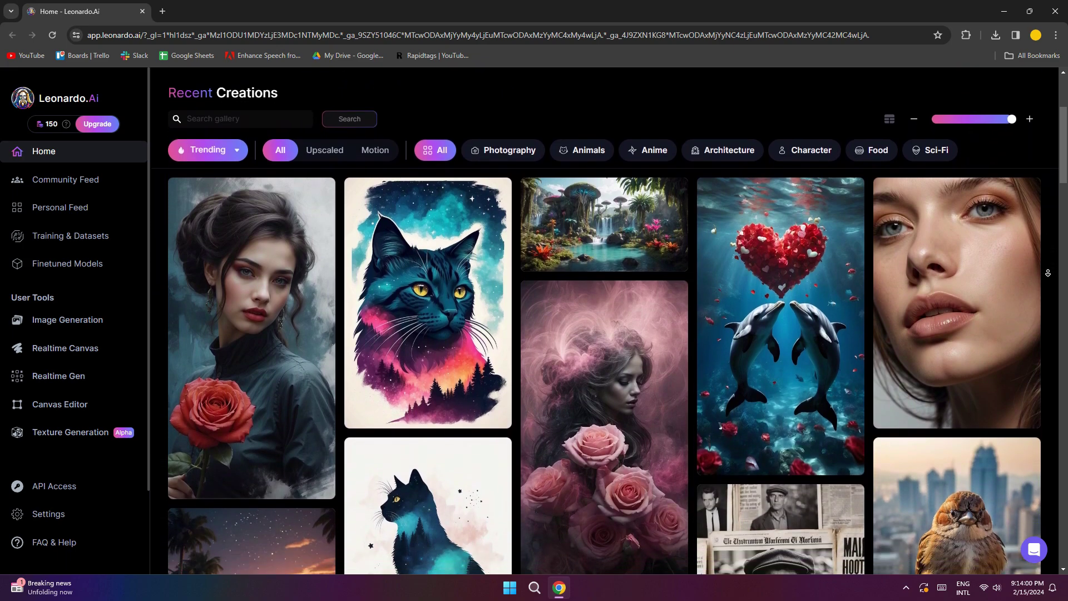
scroll(610, 334, "down", 2)
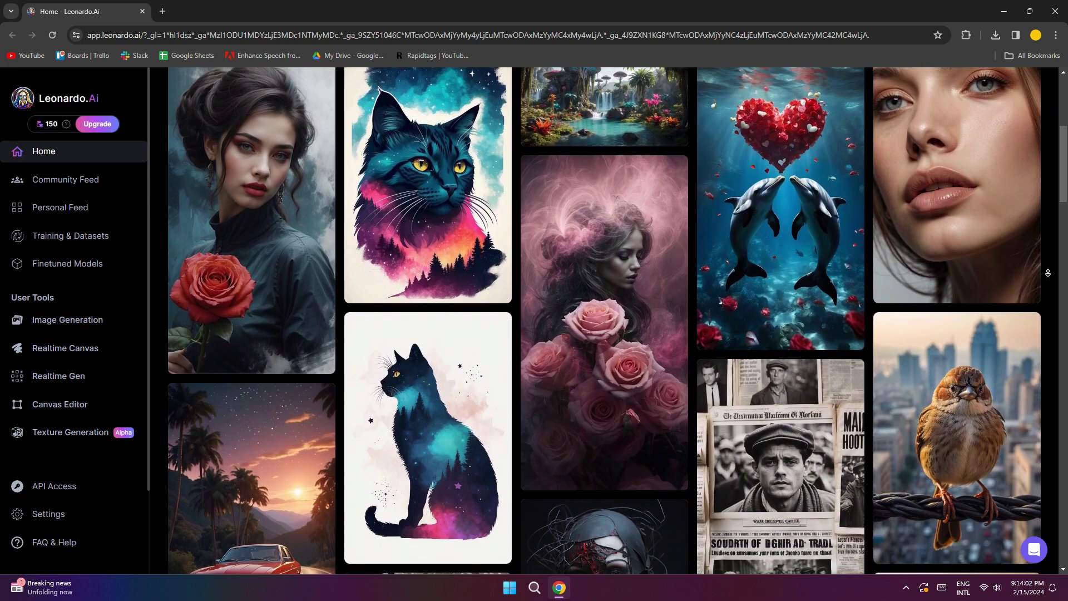
scroll(609, 334, "down", 2)
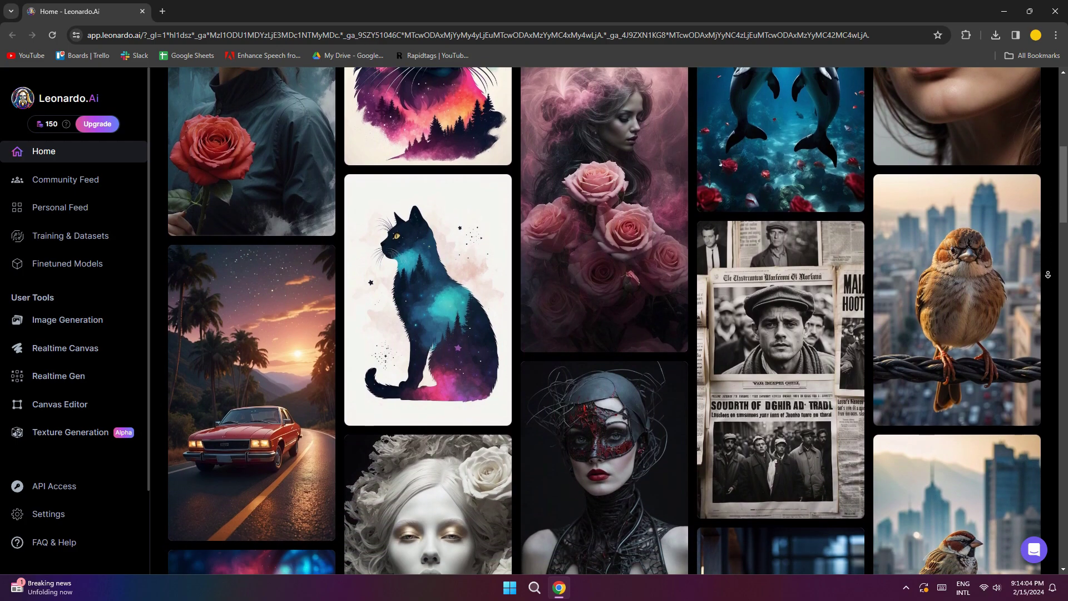
scroll(610, 334, "down", 2)
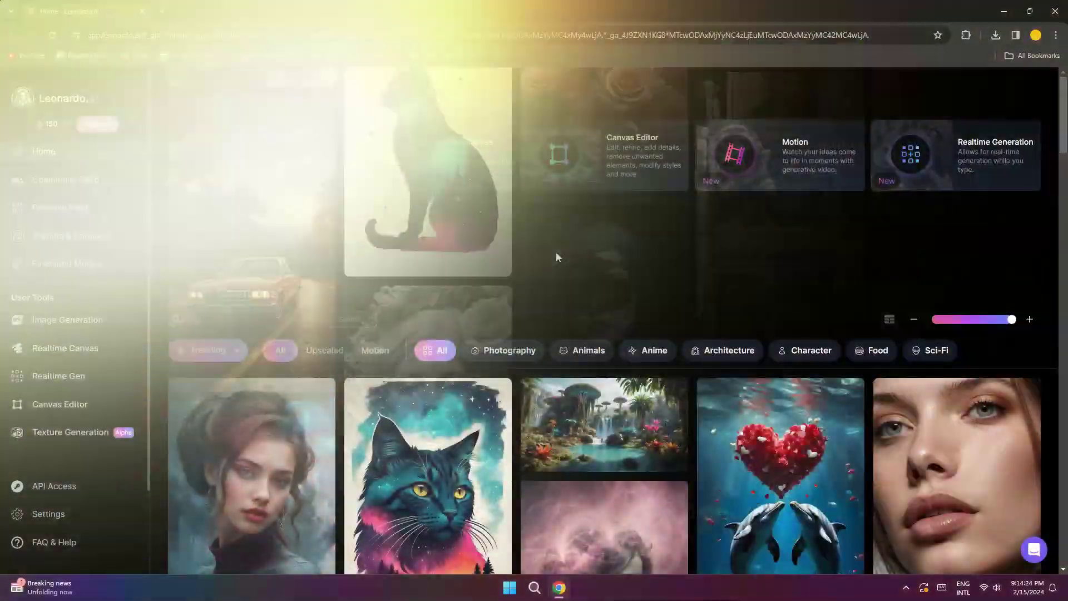
left_click(57, 181)
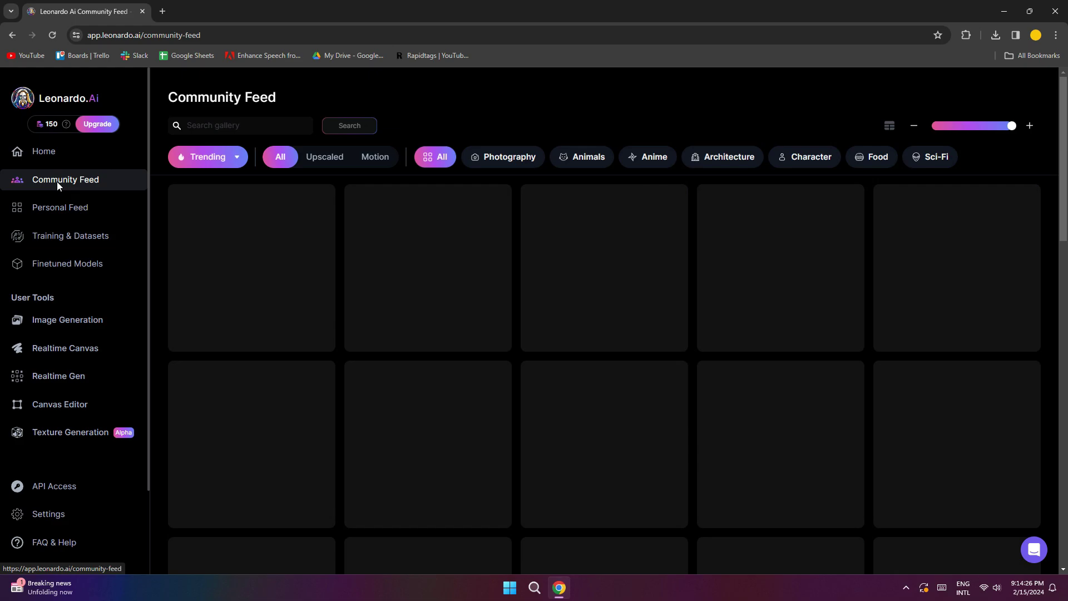
scroll(1049, 216, "down", 2)
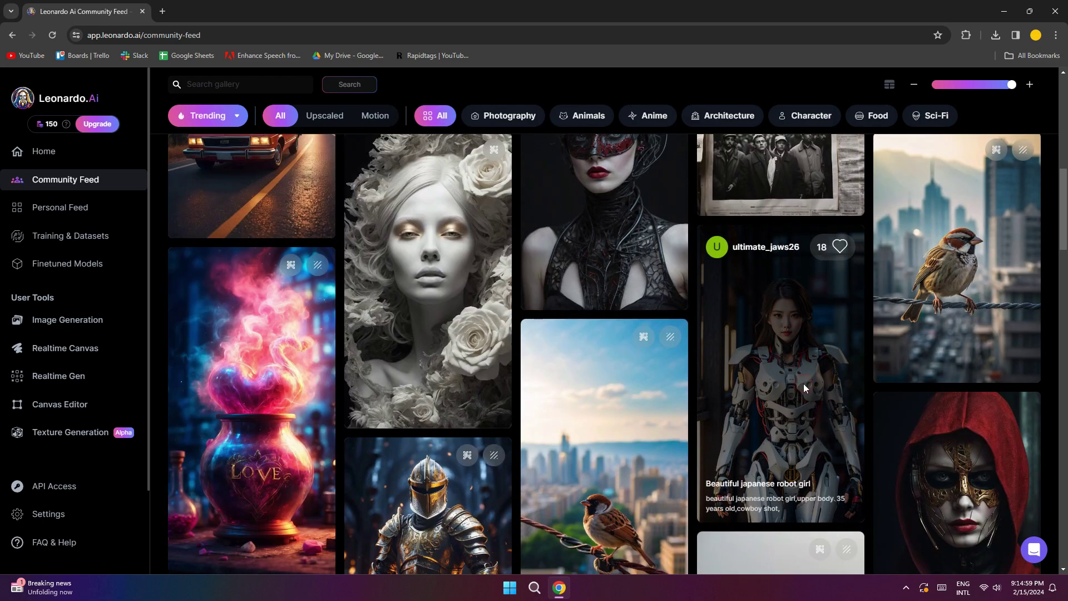
left_click(804, 386)
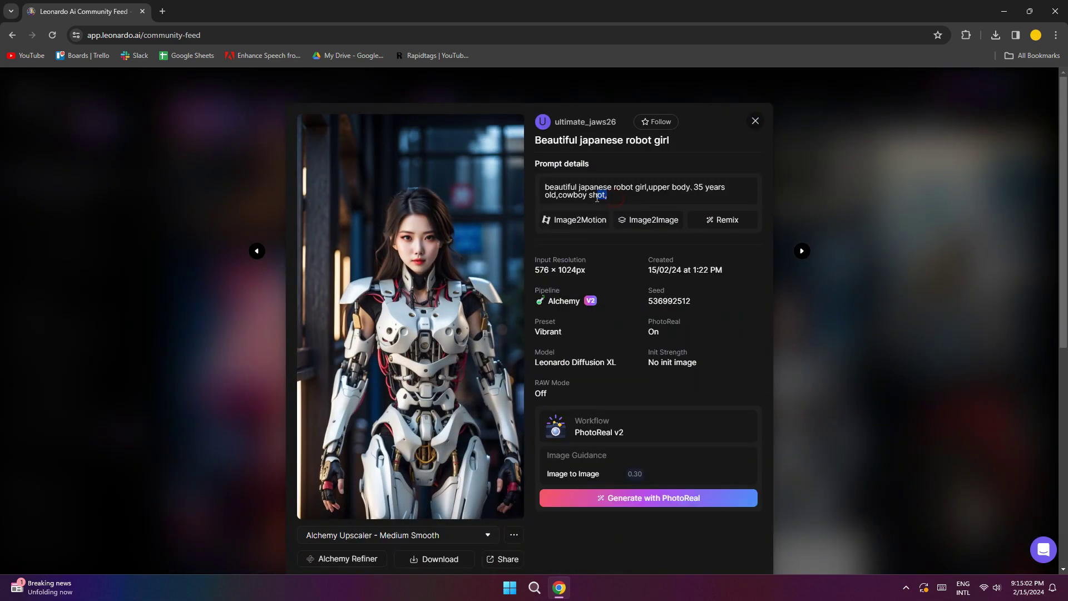
triple_click(589, 196)
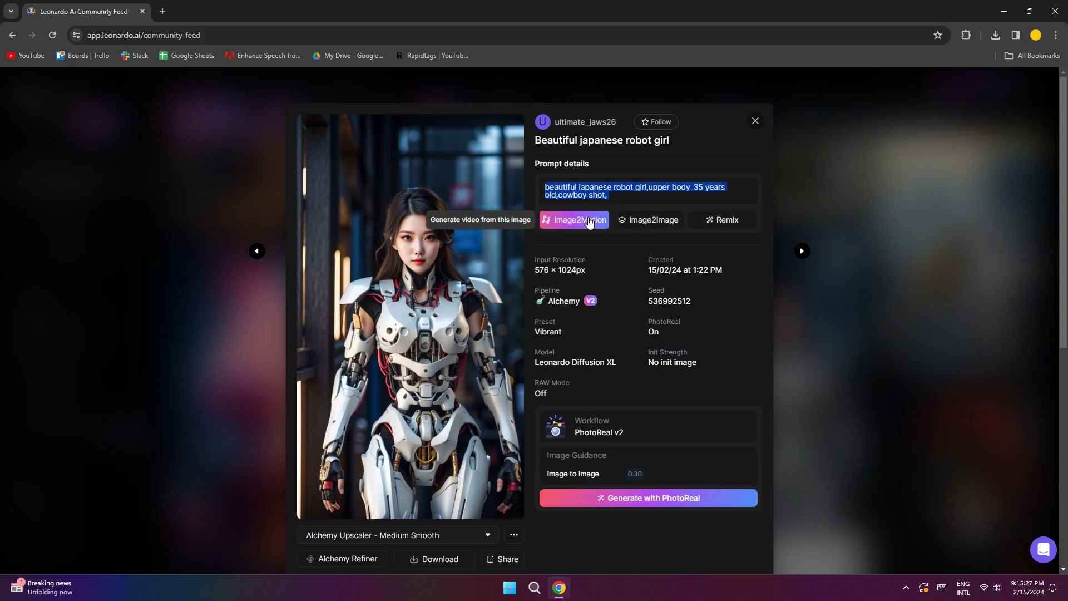
scroll(625, 421, "down", 2)
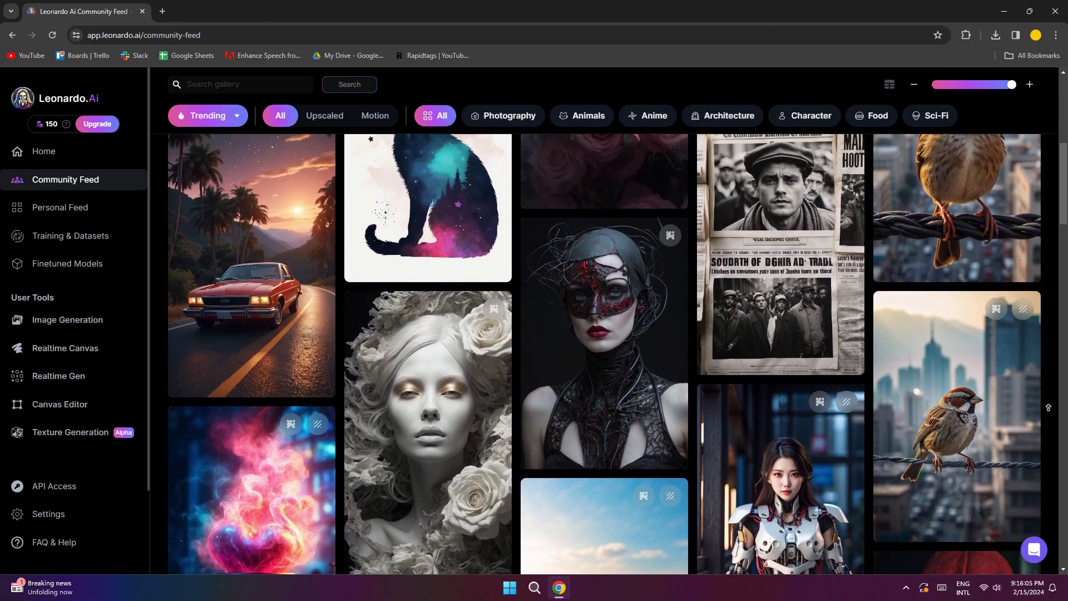
scroll(1049, 408, "up", 1)
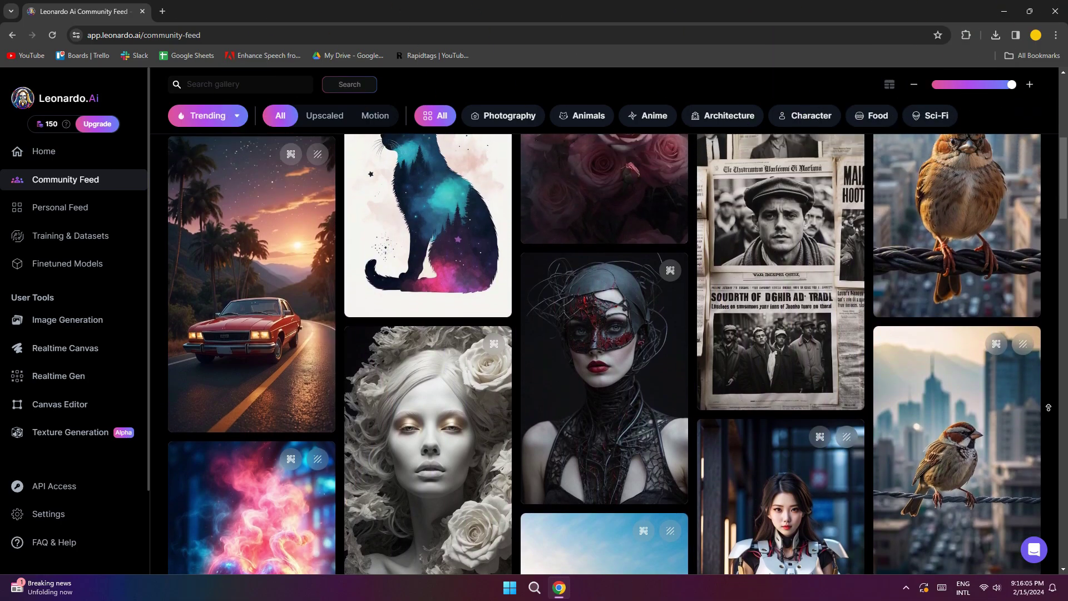
scroll(1049, 407, "up", 1)
scroll(1049, 407, "up", 1)
scroll(1048, 407, "up", 1)
scroll(1048, 408, "up", 1)
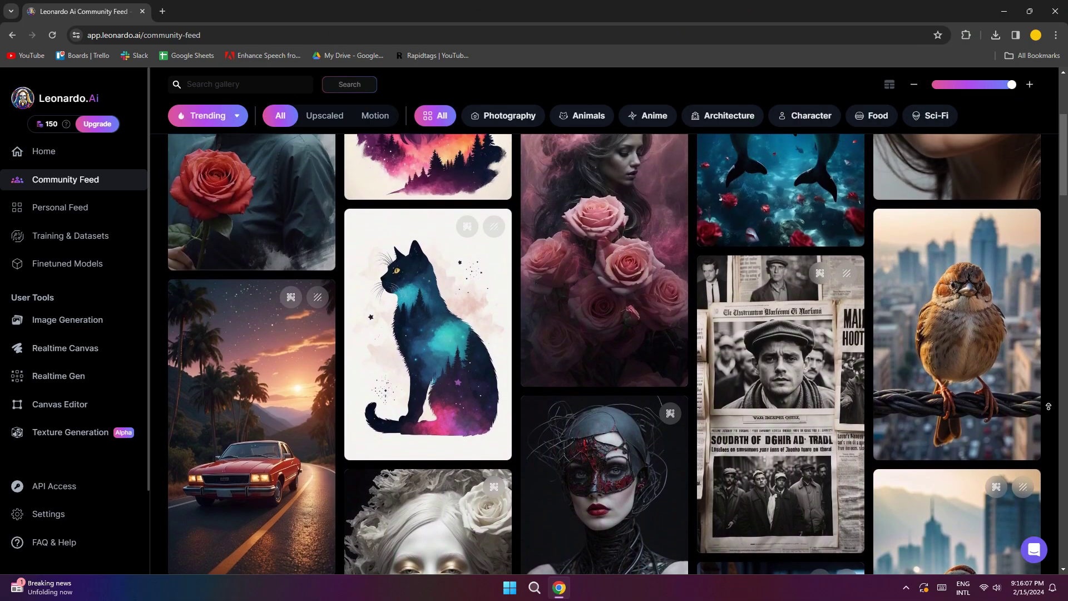
scroll(1048, 407, "up", 1)
scroll(1049, 407, "up", 1)
scroll(1048, 406, "up", 1)
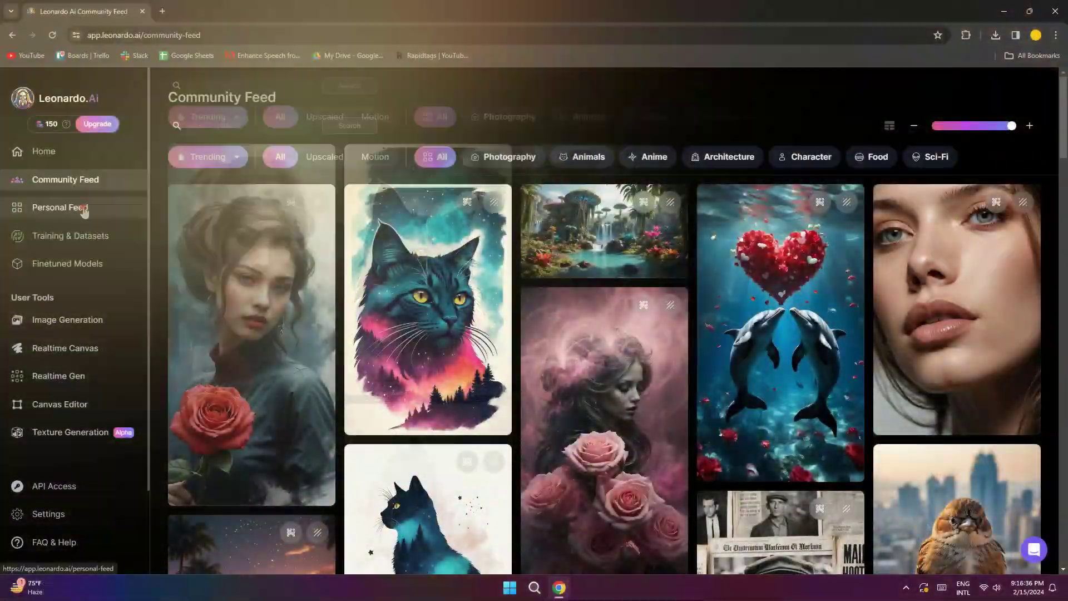
Step: Tour Personal Feed, Finetuned Models' Community Models, Training & Datasets and Image Generation pages
left_click(83, 208)
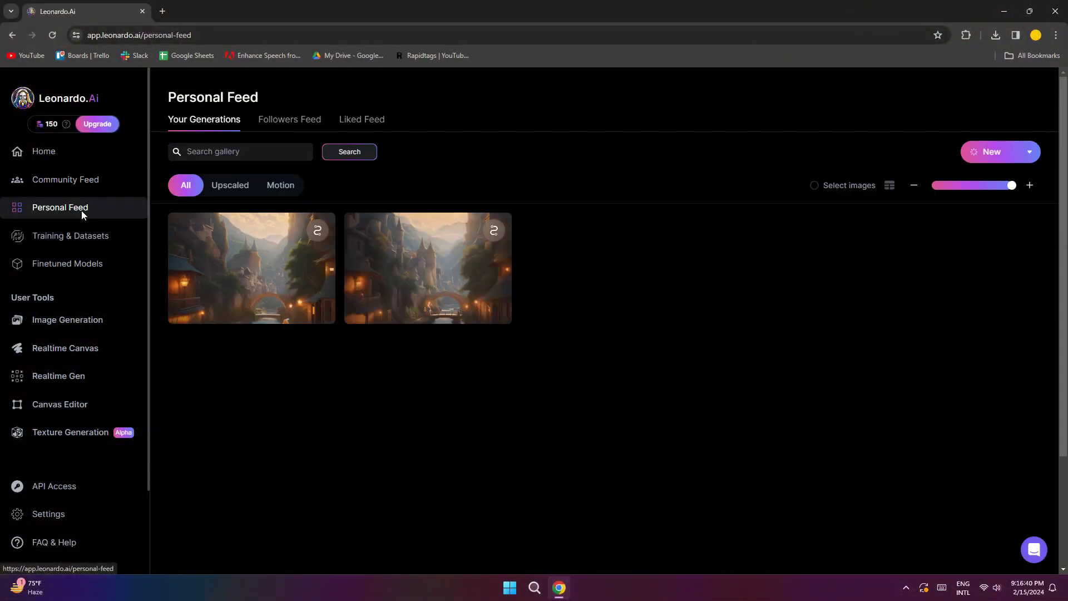
left_click(79, 266)
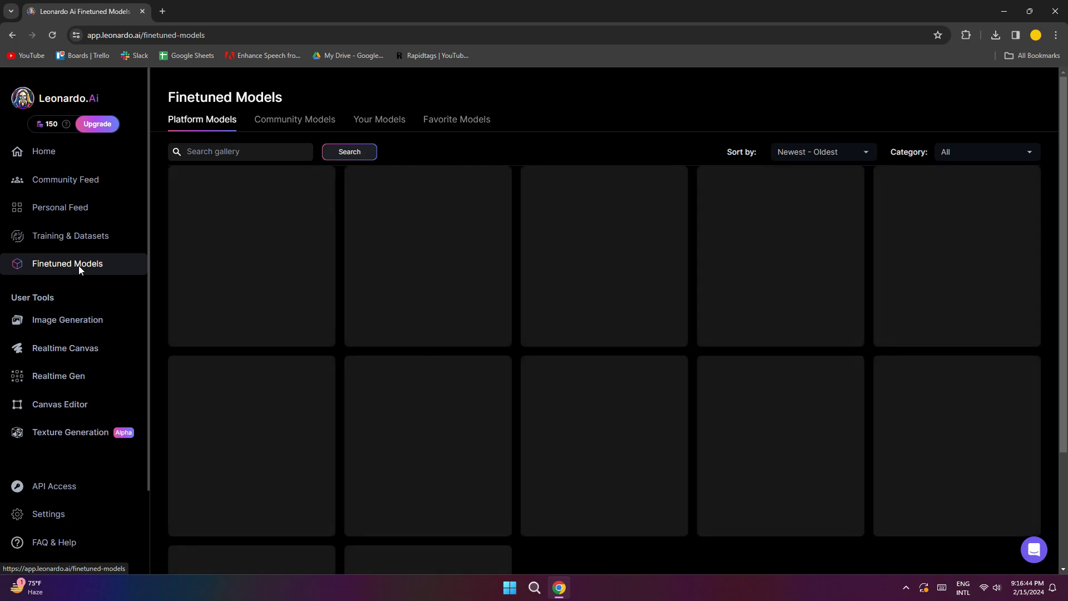
middle_click(1050, 255)
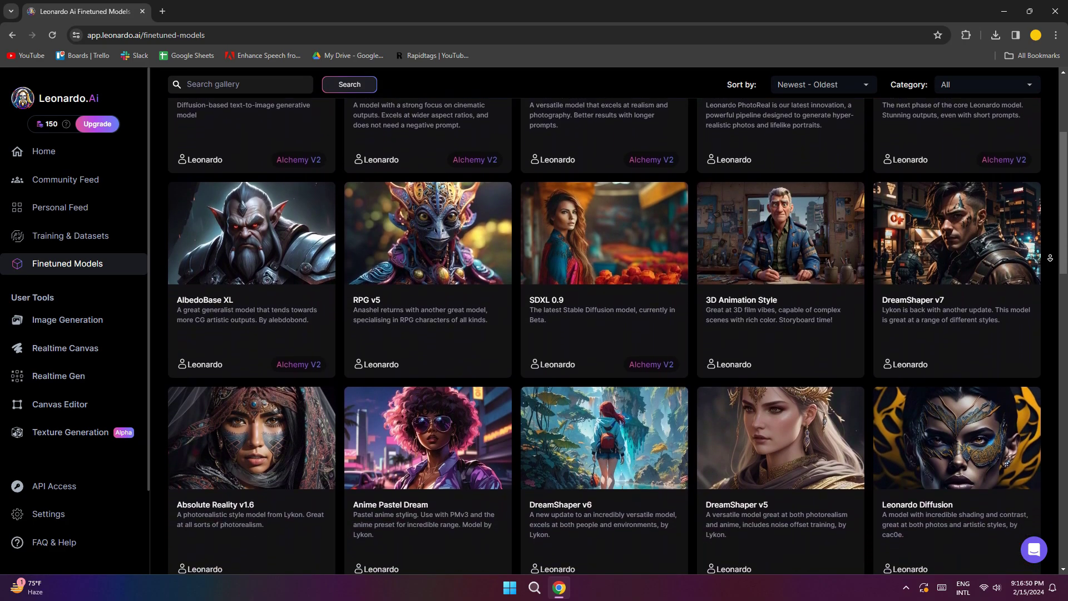
scroll(1050, 261, "up", 3)
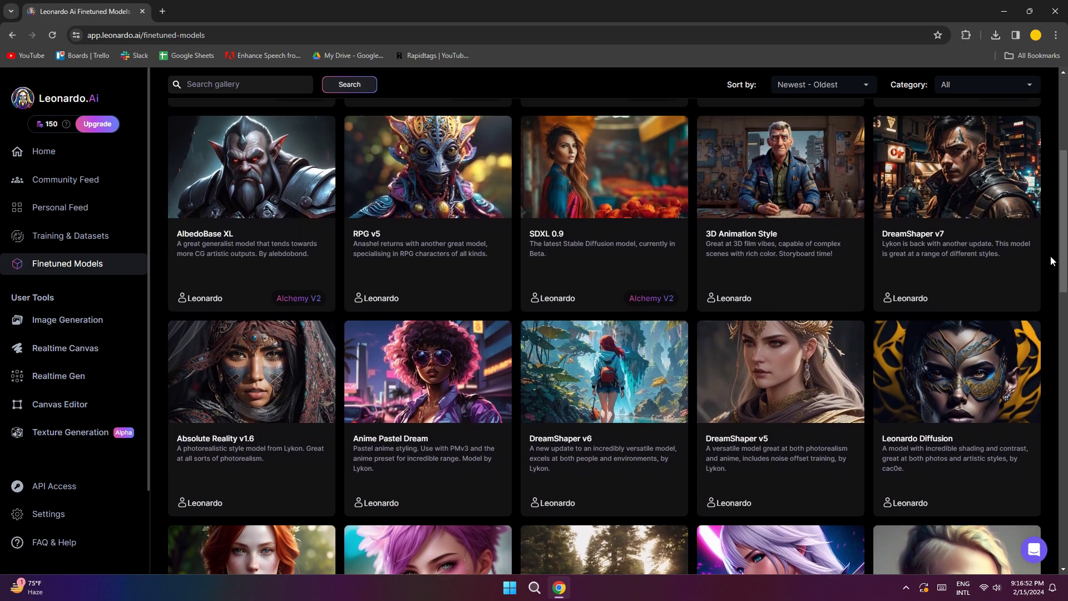
left_click(286, 125)
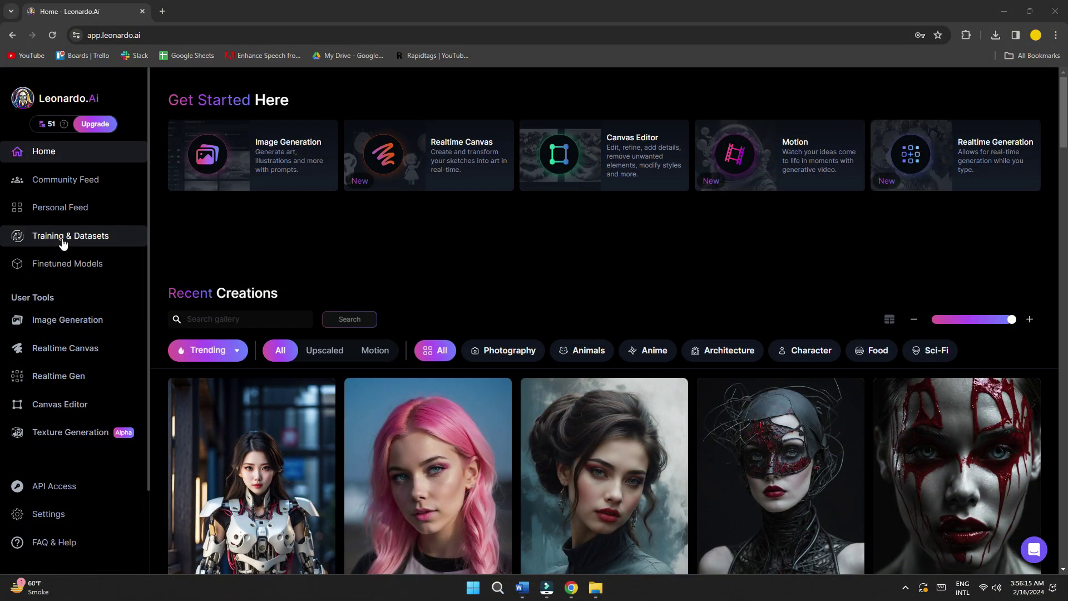
left_click(62, 245)
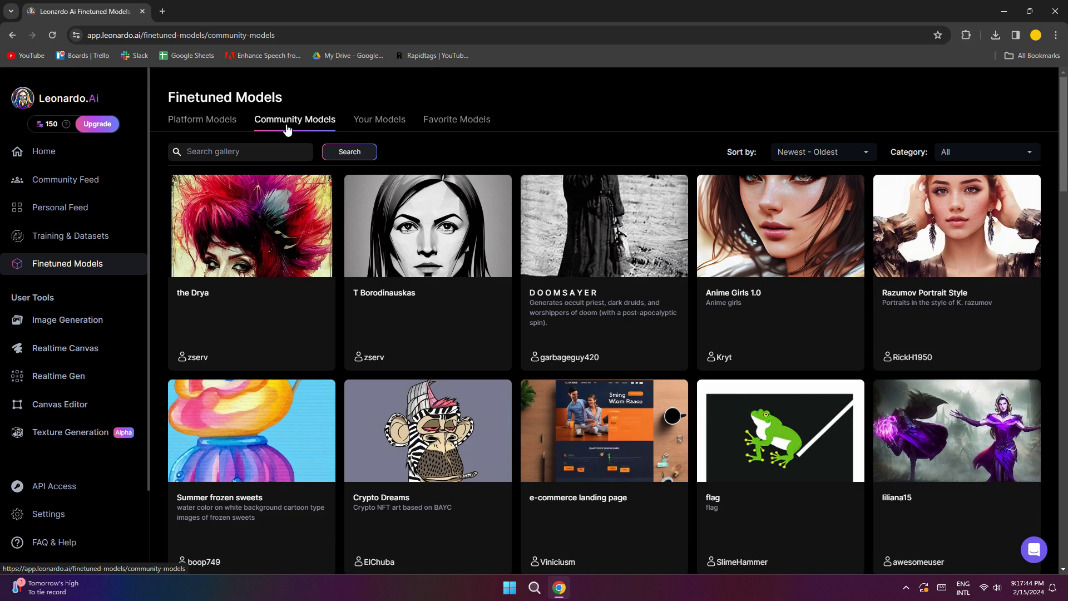
left_click(66, 321)
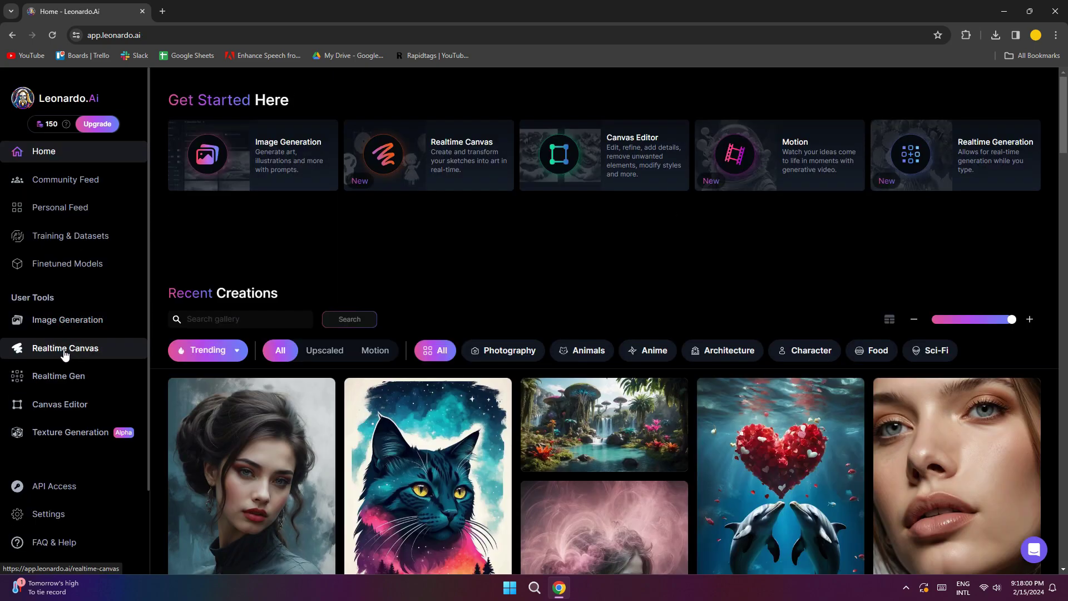
left_click(63, 354)
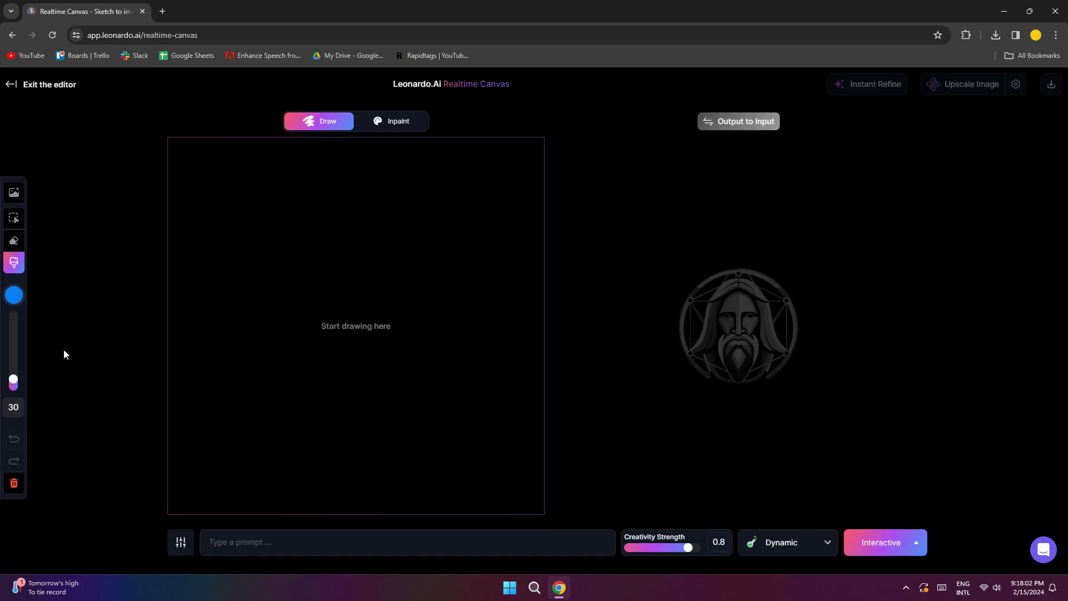
left_click_drag(14, 381, 14, 350)
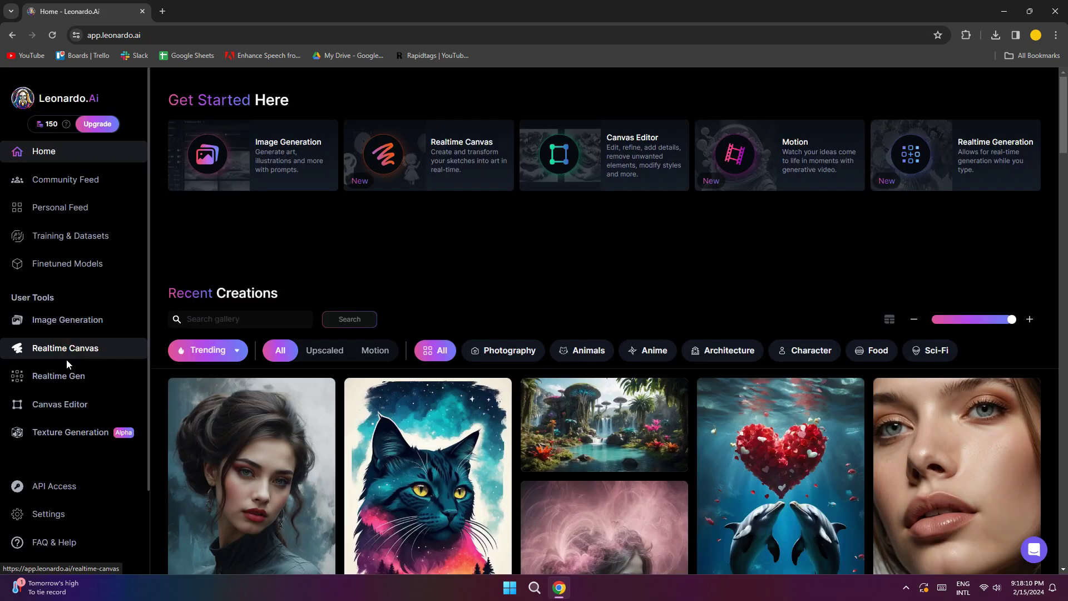
left_click(65, 378)
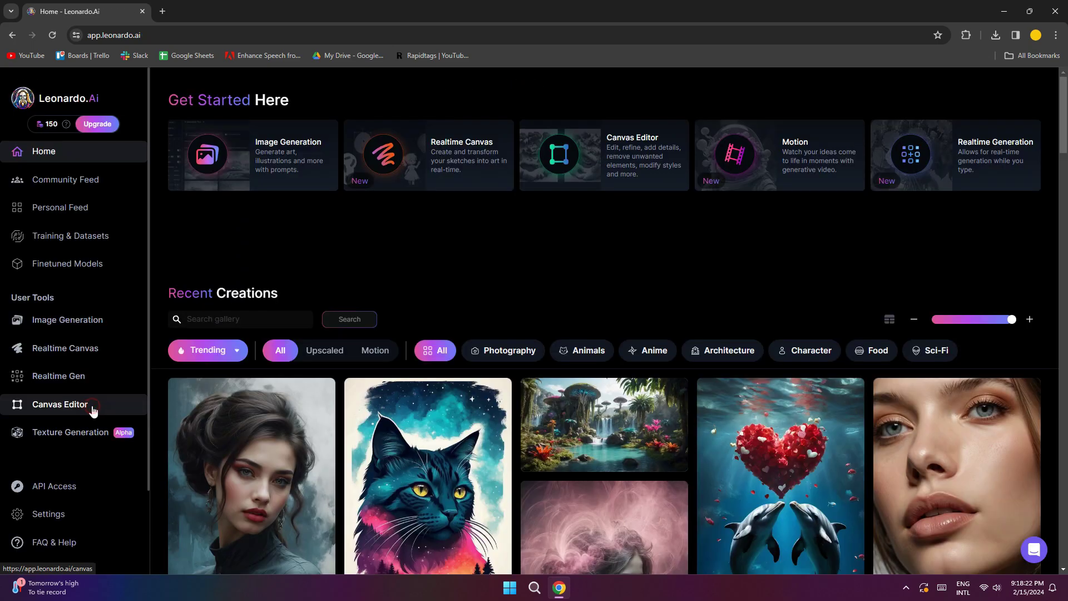
left_click(92, 406)
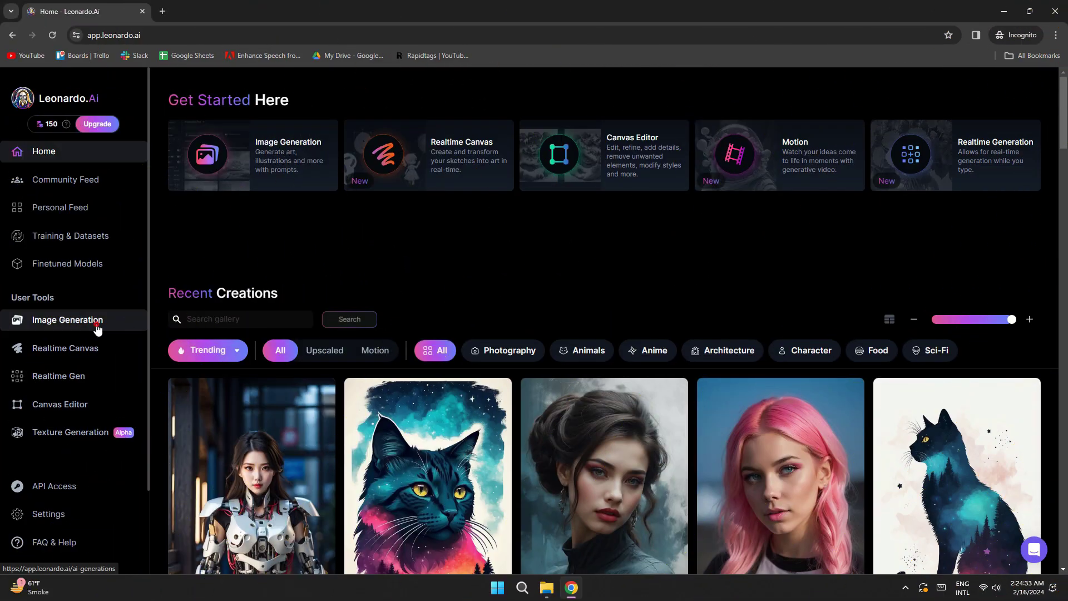
Step: Generate images from the prompt 'A blonde princess exits from a castle over a river.'
left_click(96, 322)
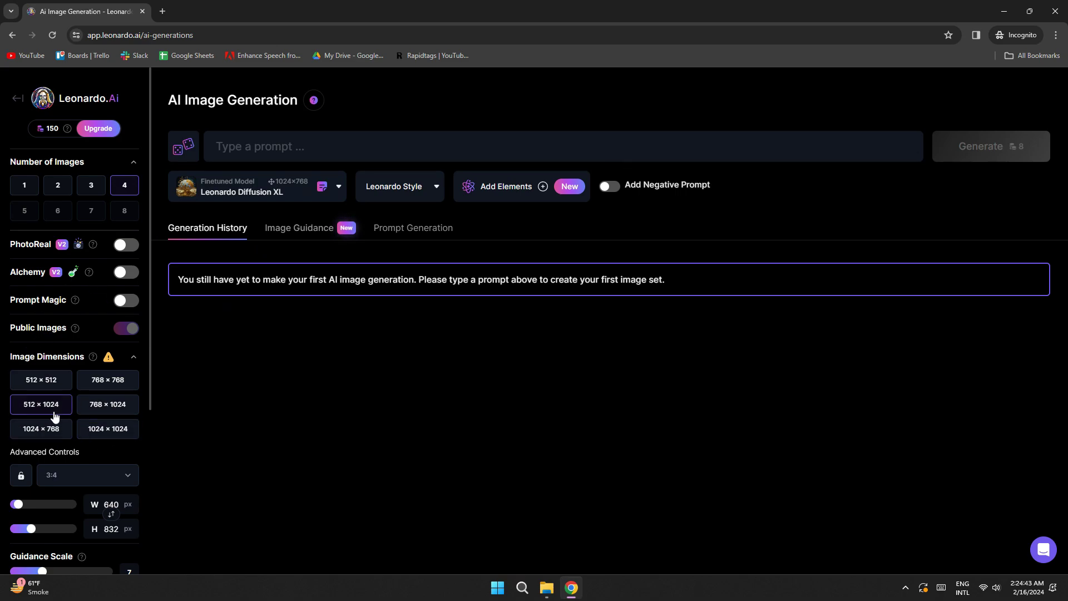
scroll(53, 411, "down", 3)
scroll(53, 412, "up", 3)
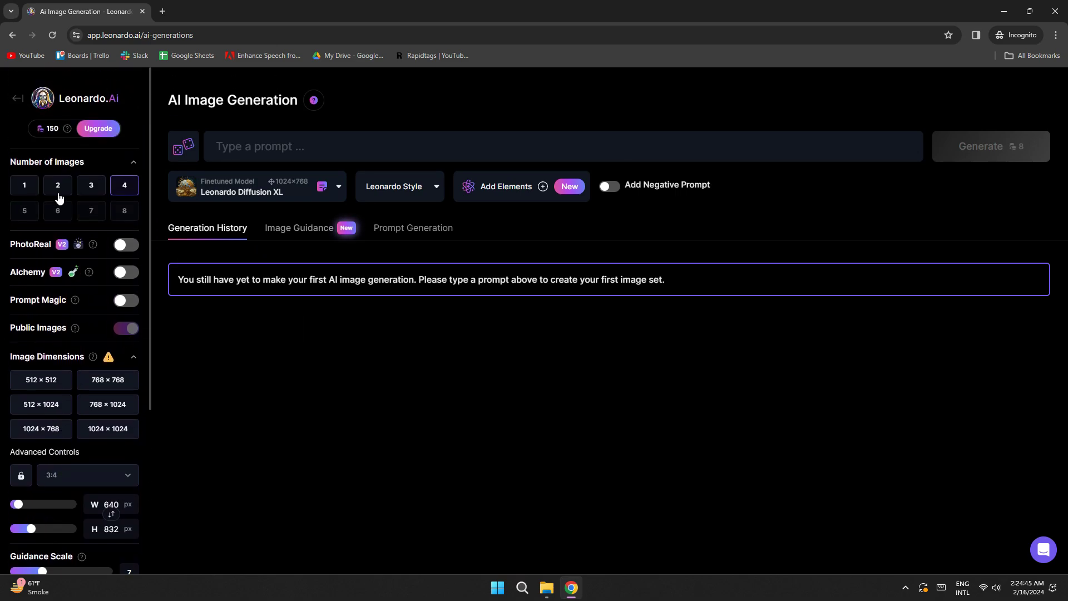
left_click(264, 149)
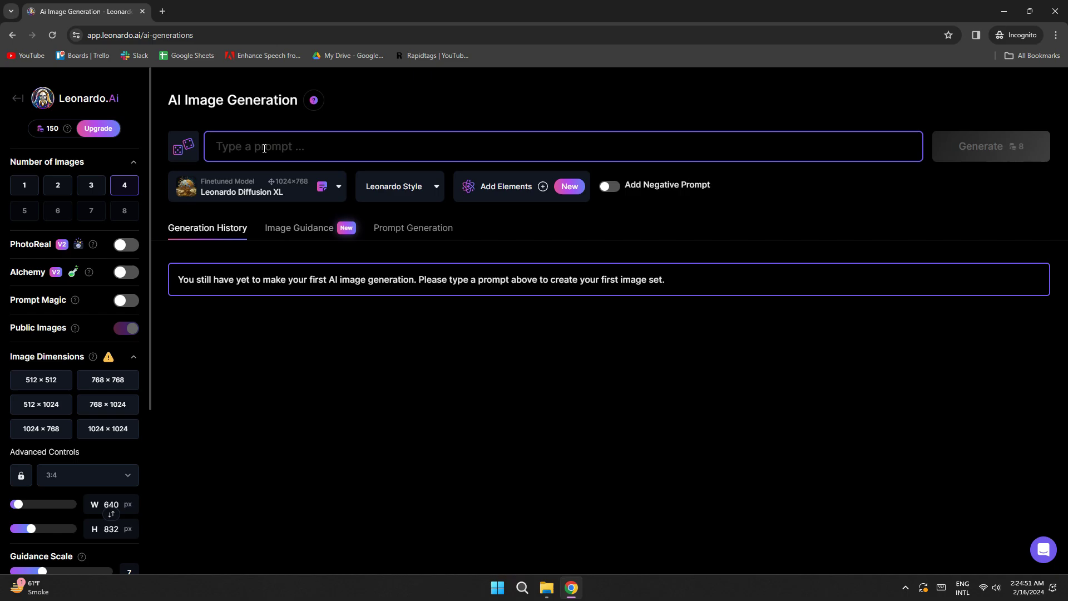
type("A blonde princess exits from a castle over a river.")
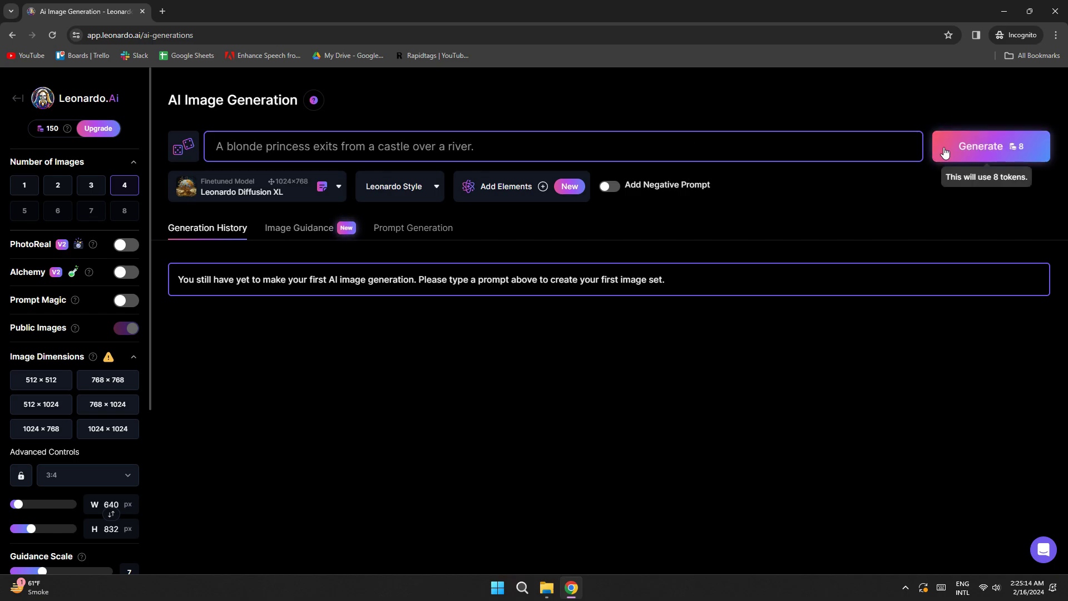
left_click(949, 155)
scroll(949, 156, "down", 1)
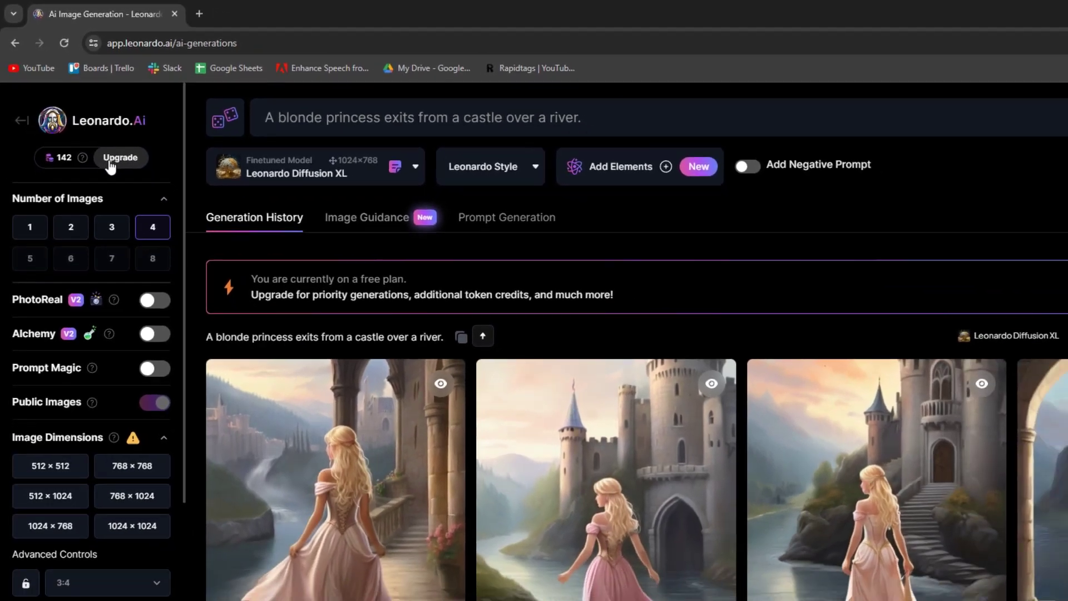
Step: Set the number of images per generation to three
left_click(89, 130)
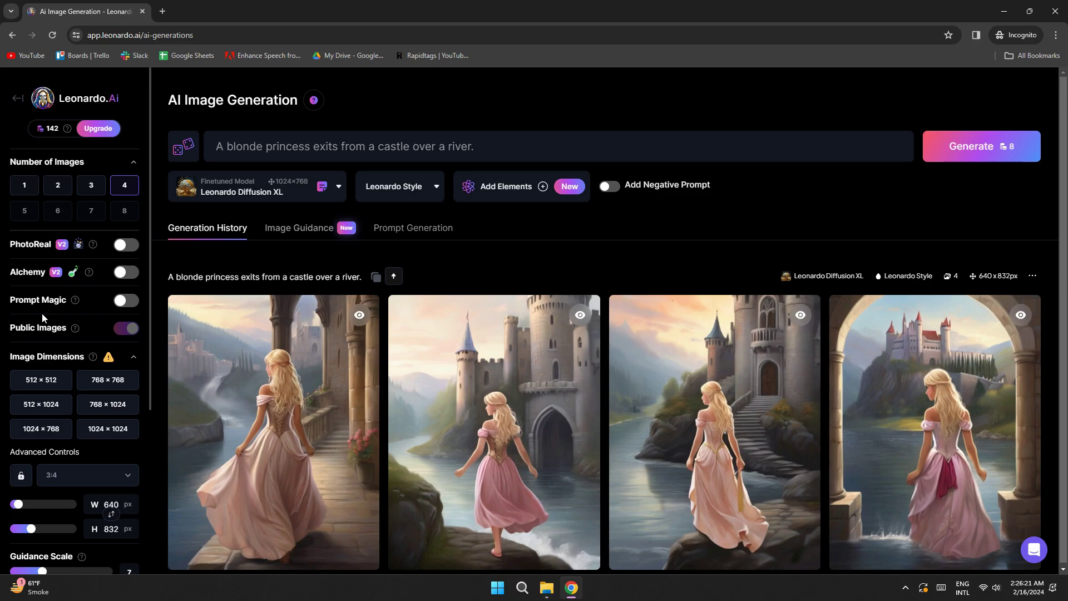
left_click(121, 274)
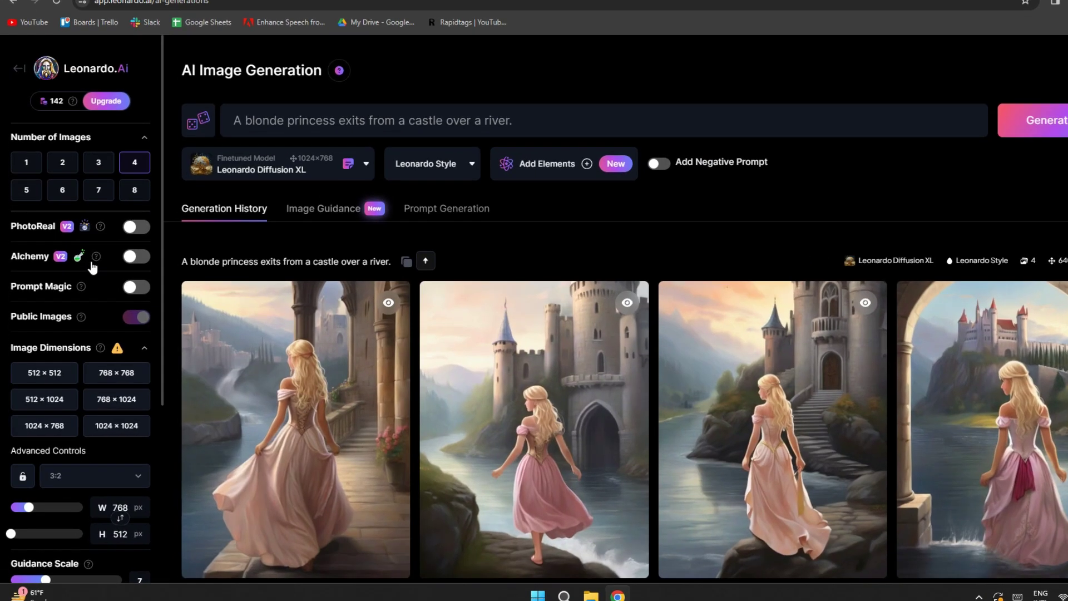
left_click(95, 165)
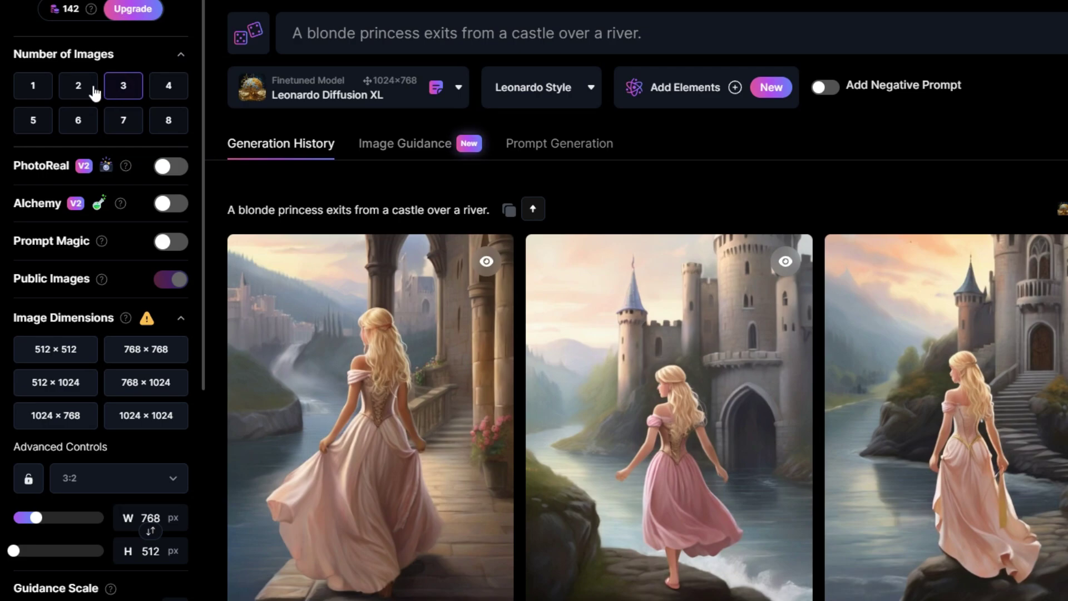
left_click(33, 89)
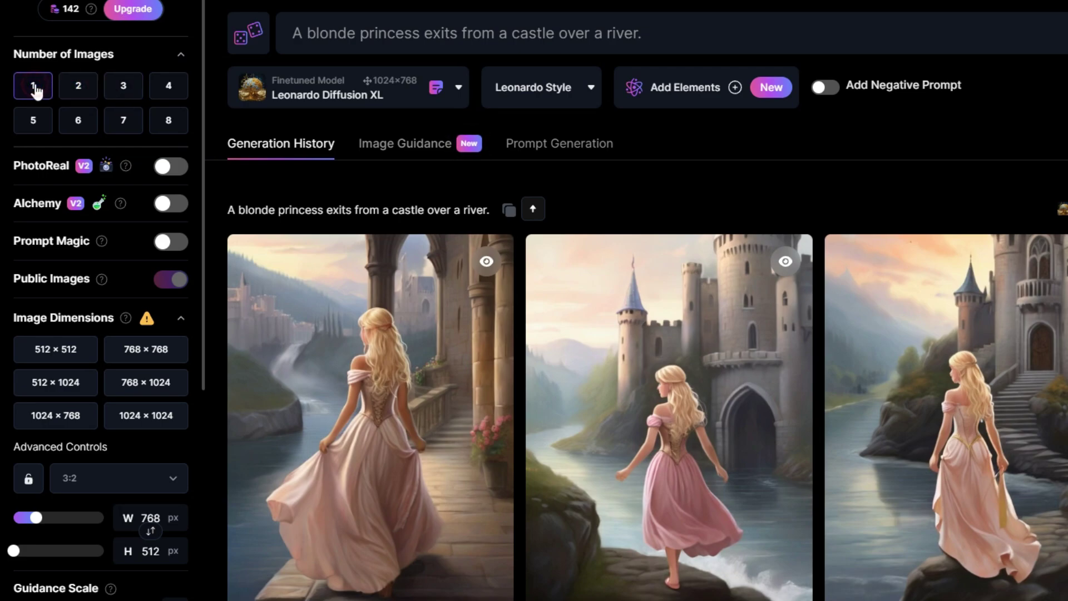
left_click(75, 88)
left_click(121, 90)
Step: Try PhotoReal, Alchemy and Prompt Magic, leaving all three switched off
left_click(165, 170)
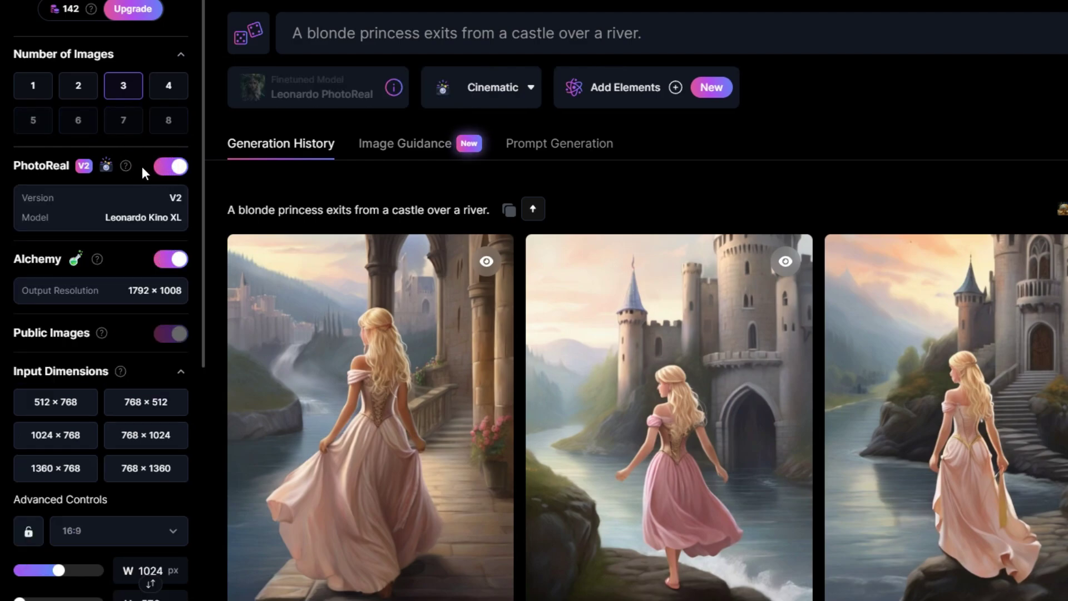
mouse_move(126, 167)
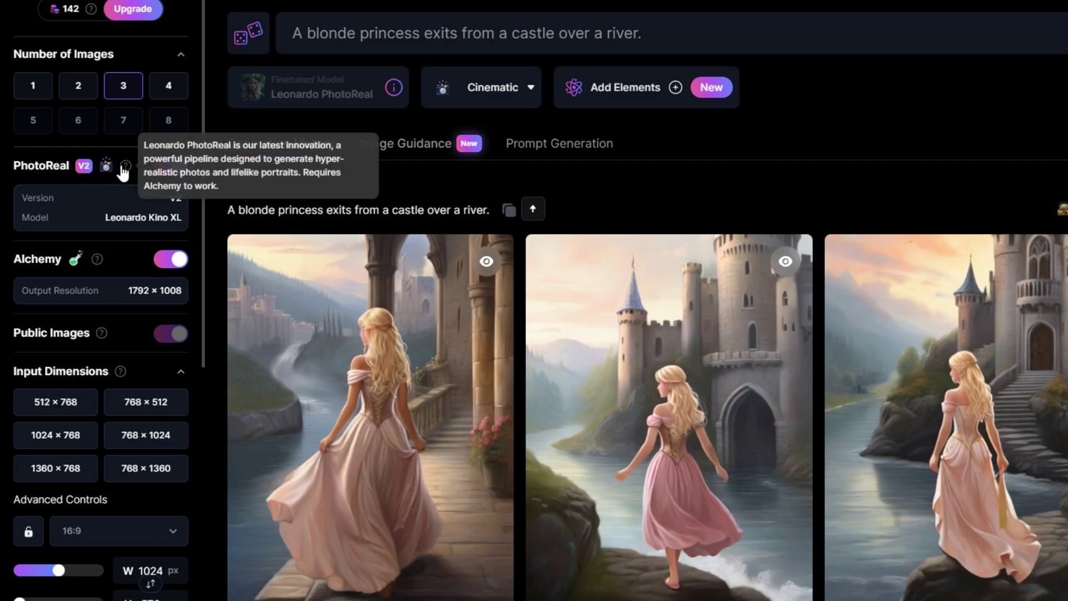
left_click(167, 166)
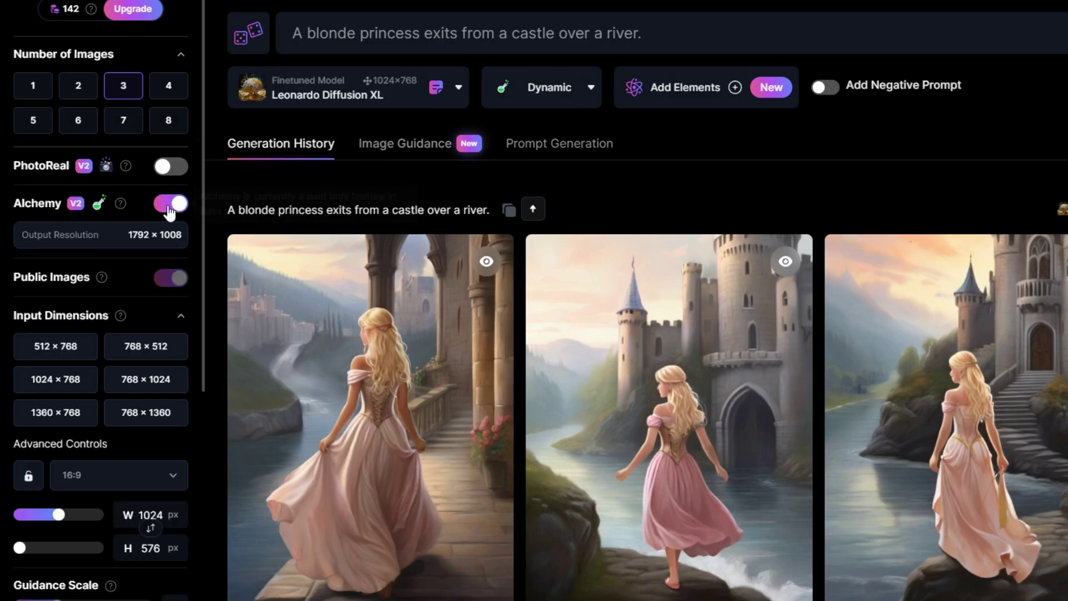
left_click(167, 204)
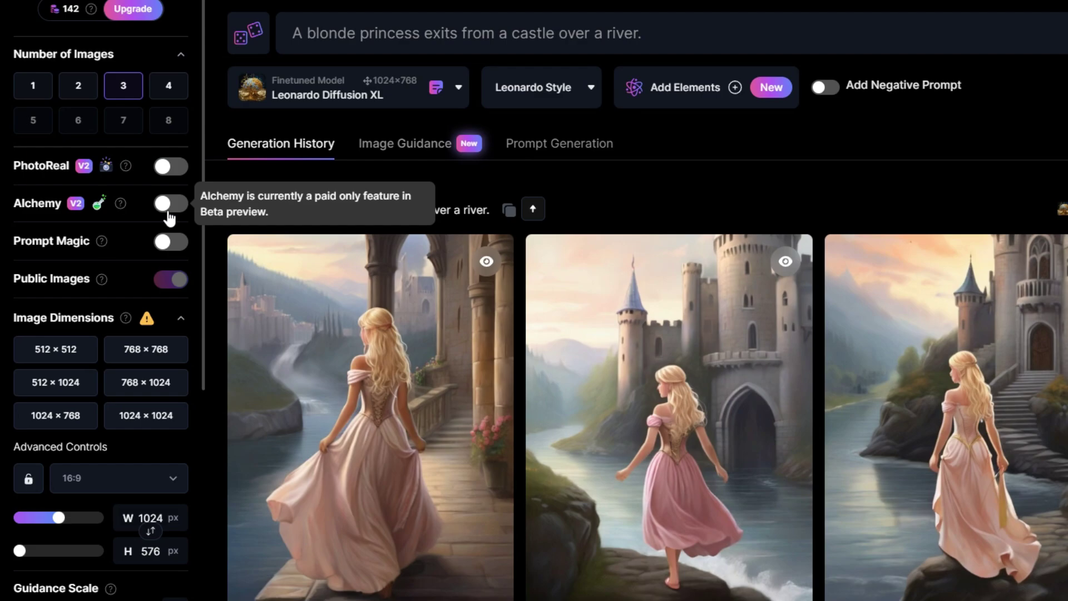
left_click(169, 208)
left_click(169, 217)
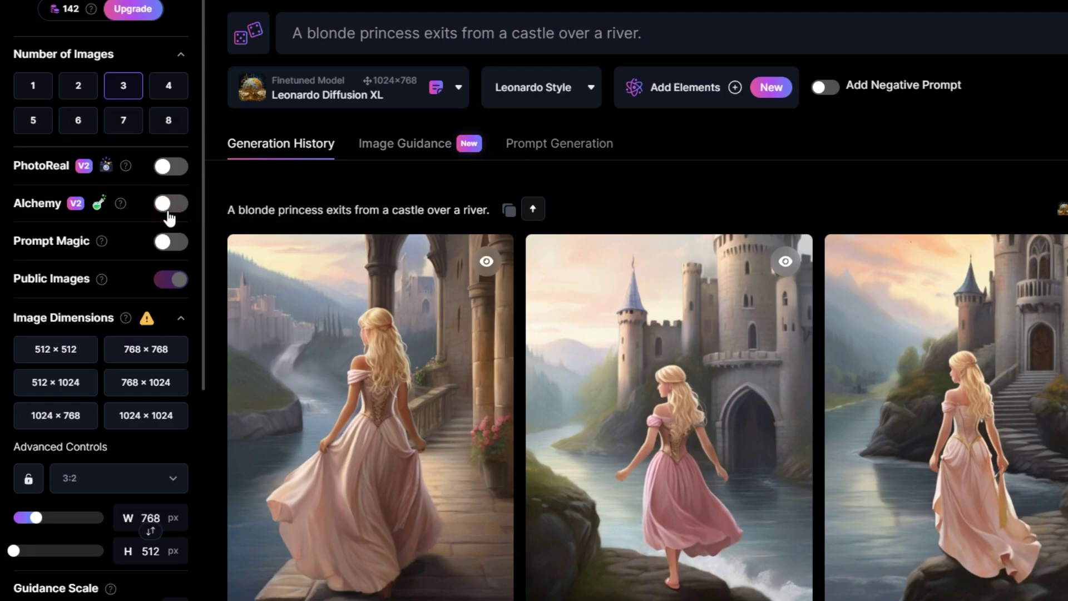
left_click(164, 248)
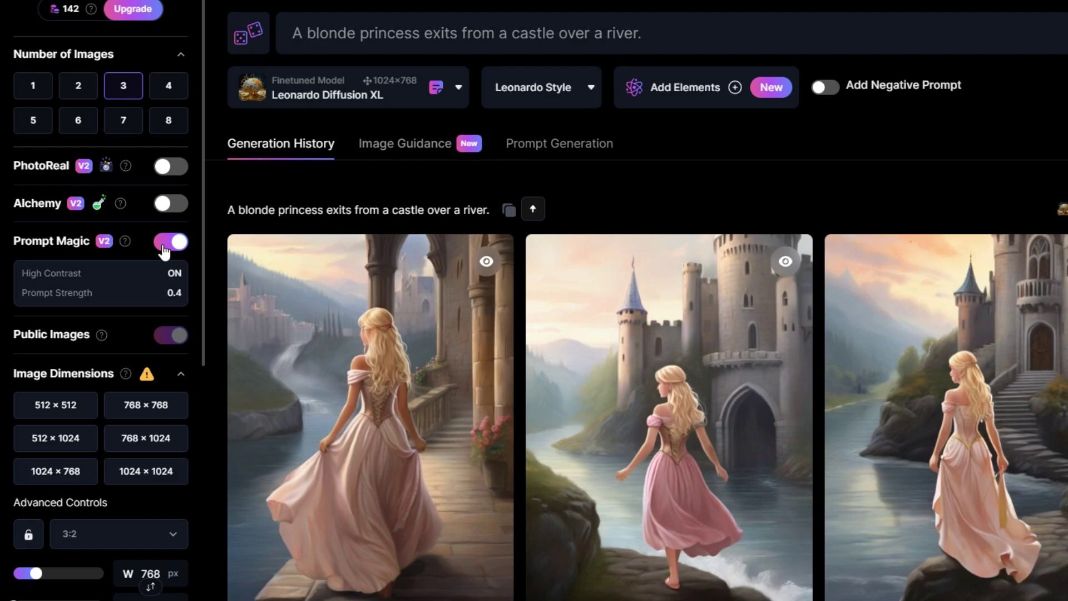
left_click(164, 247)
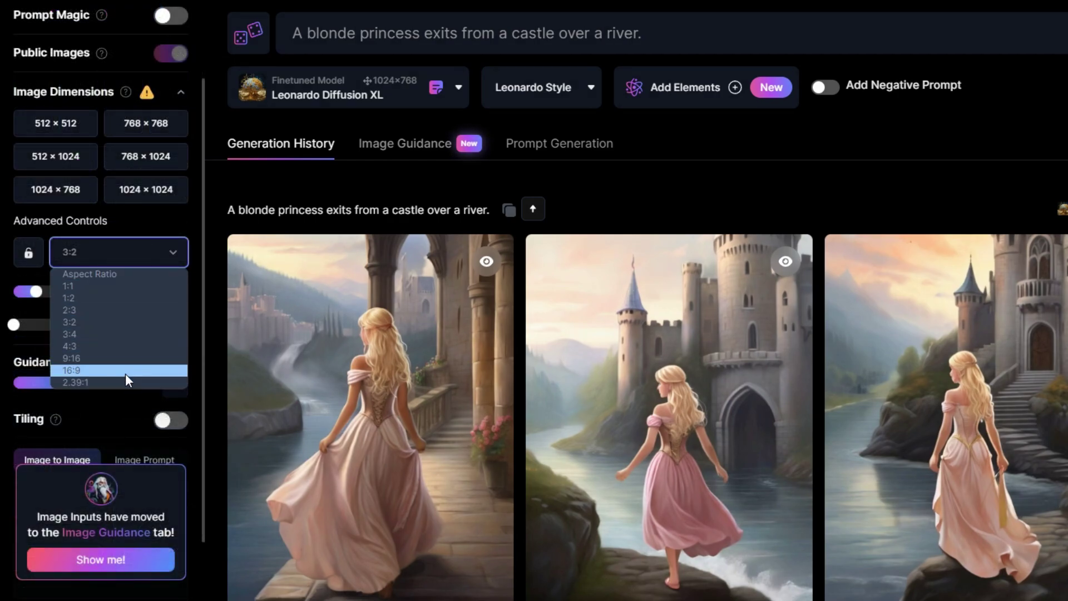
Step: Keep the 3:2 aspect ratio and raise guidance scale to 9
left_click(112, 255)
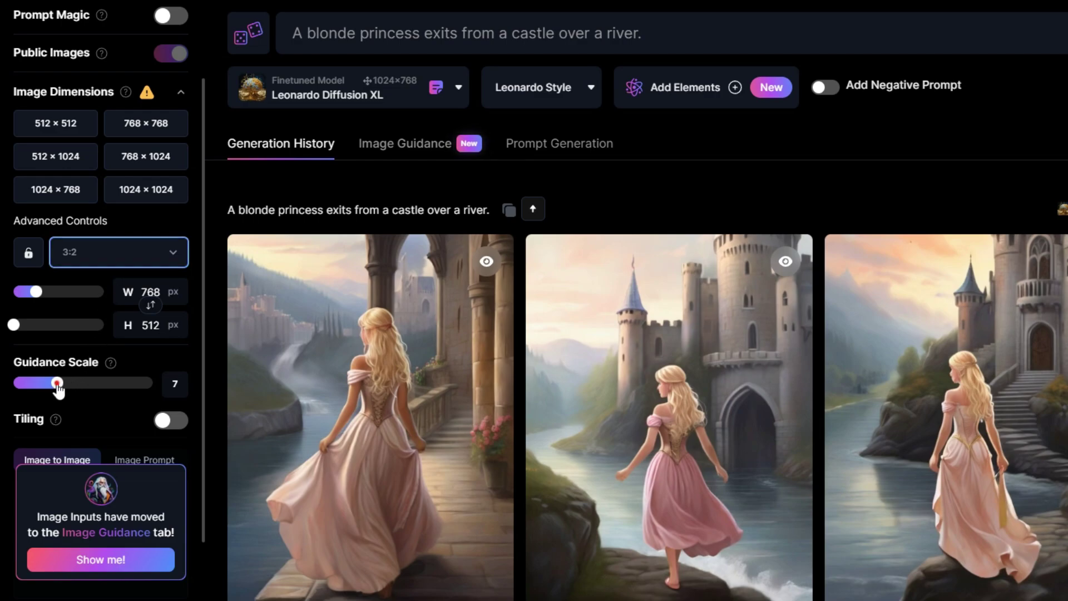
mouse_move(58, 385)
left_mouse_down()
mouse_move(125, 393)
mouse_move(74, 398)
left_mouse_up()
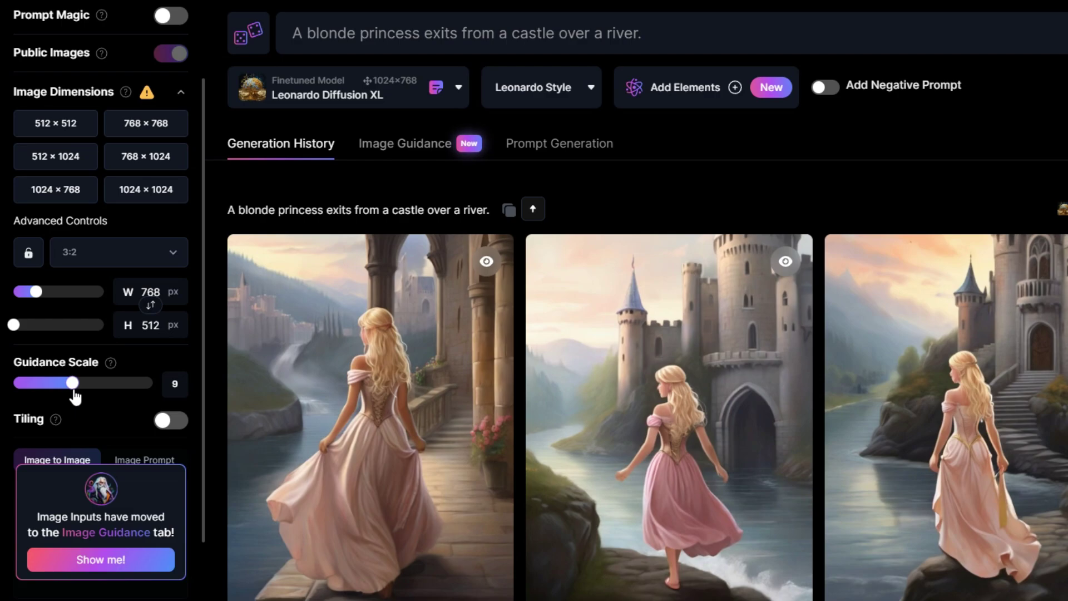
left_click(166, 425)
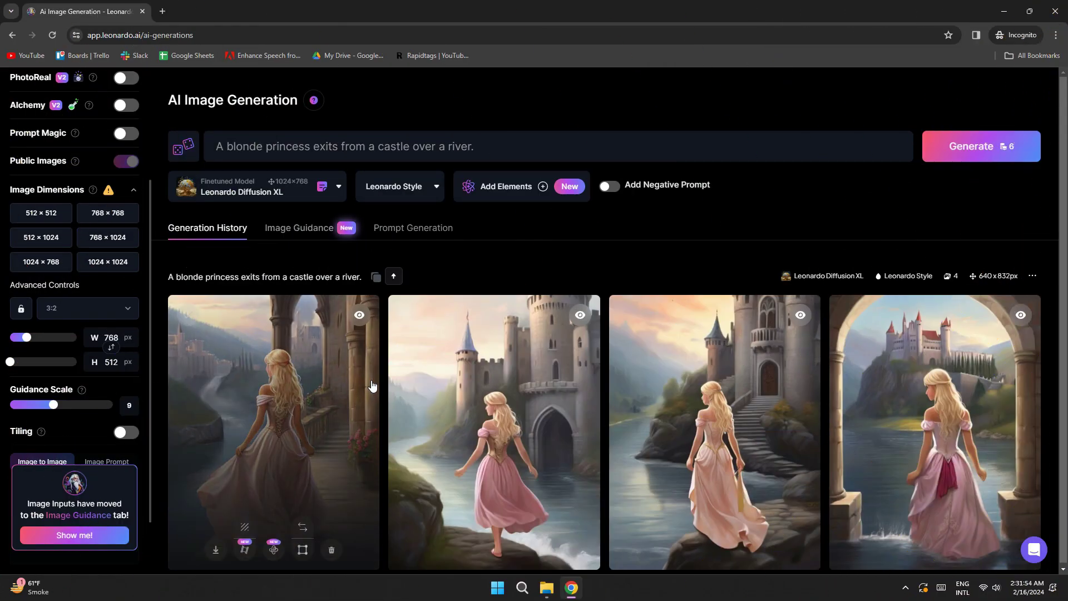
scroll(75, 333, "up", 3)
Step: Generate from a longer smiling-princess prompt plus a negative prompt, then preview the first result
triple_click(212, 150)
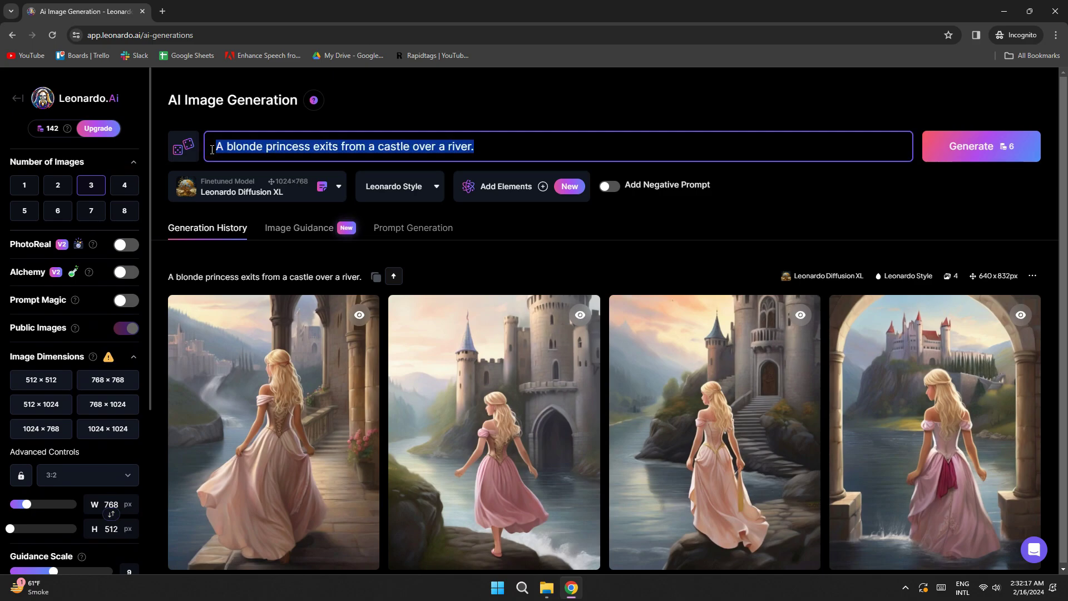
type("a beautiful blonde princess walks beside a river with a fa")
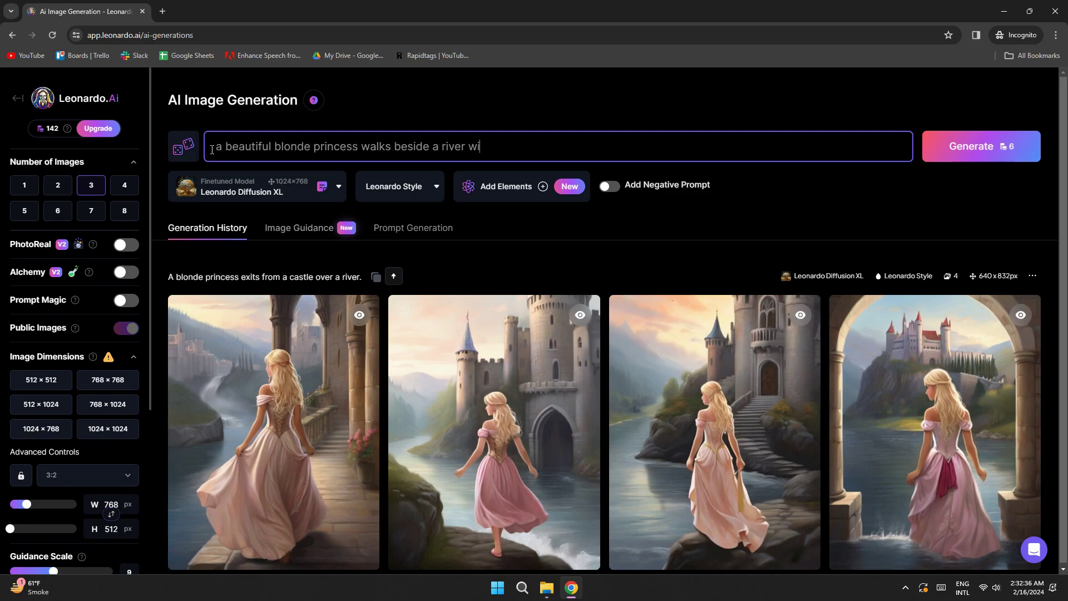
type("ntasy kingdom on the background on a")
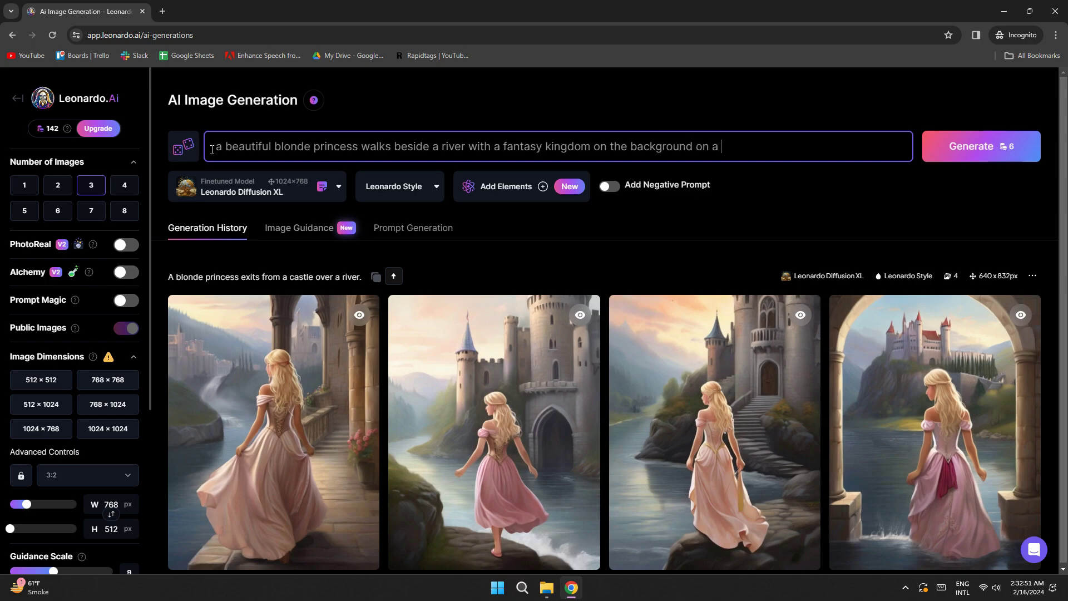
type(" sunny spring day. the prince")
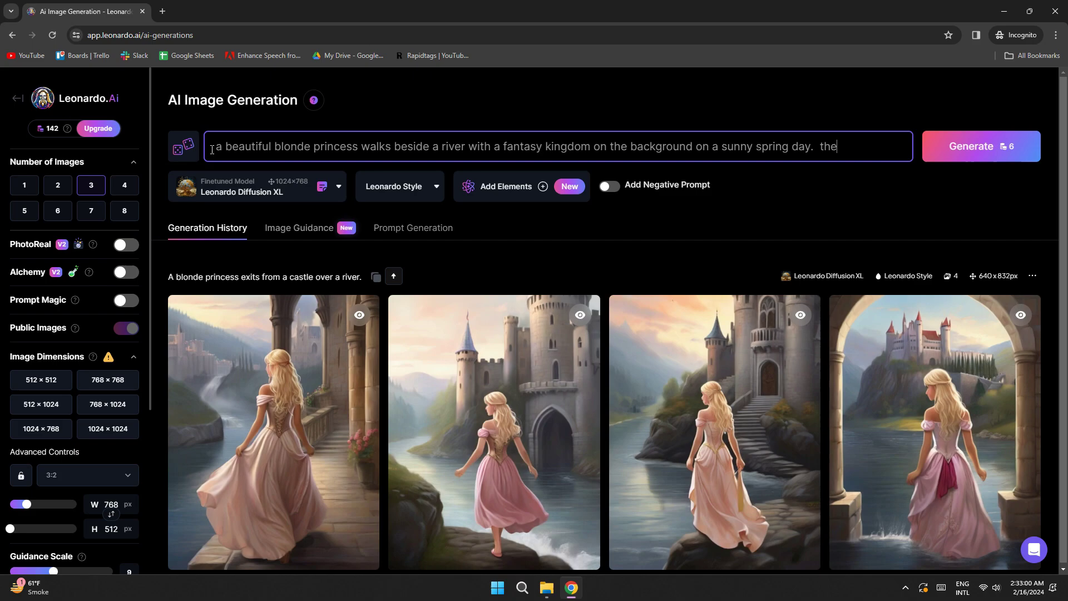
type("ss is smiling, happy and staring atg")
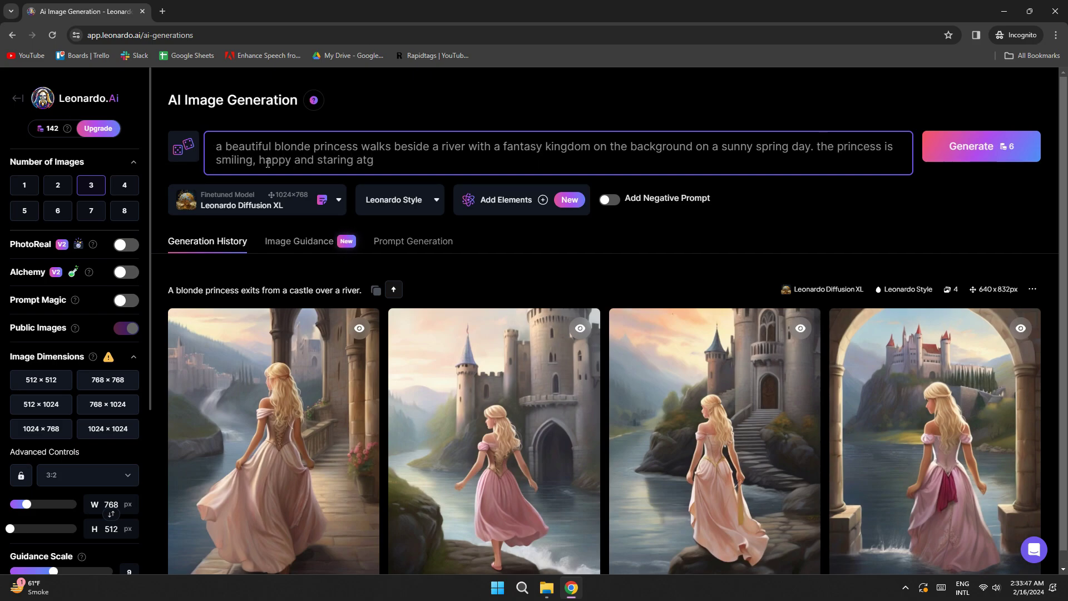
key("BackSpace")
type(" the beauty of landscape.")
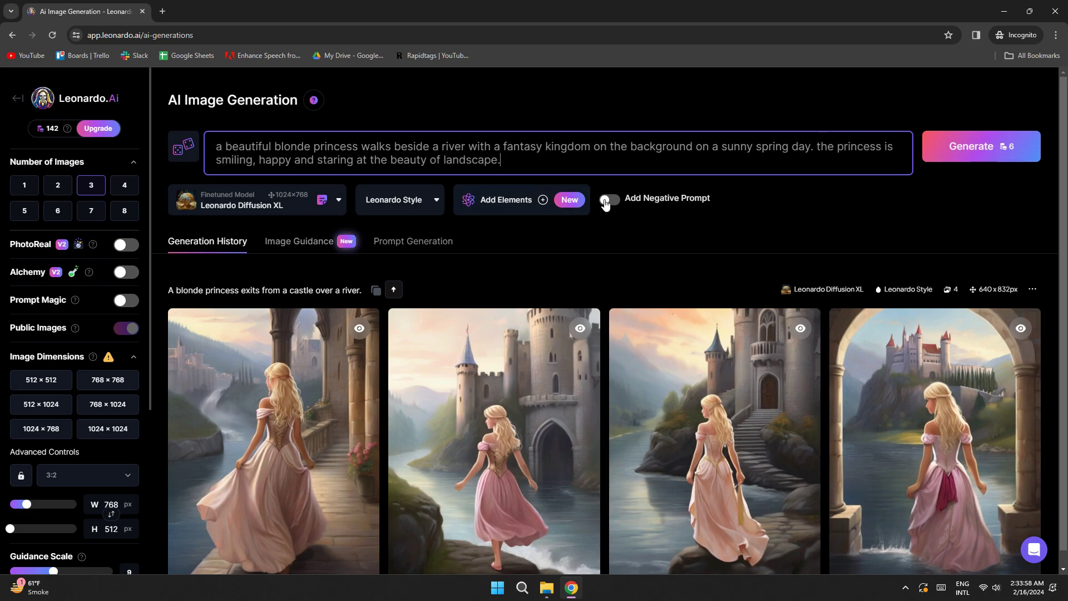
left_click(609, 199)
type("no tiling, blurrine")
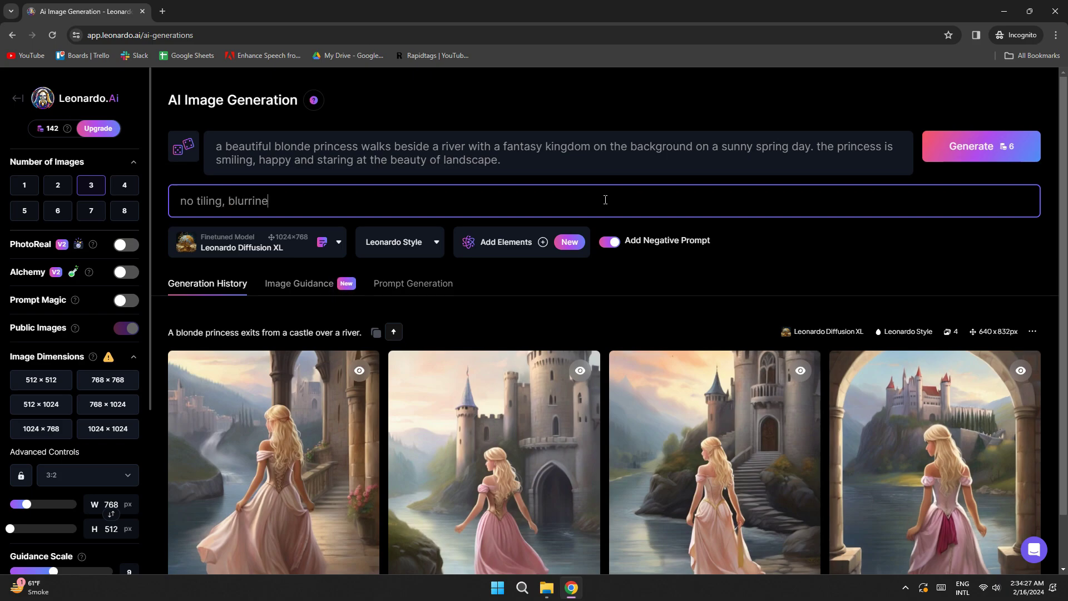
type("ss, six fingers, multiple princesses, poorly detailed castle, poorly detailed faces")
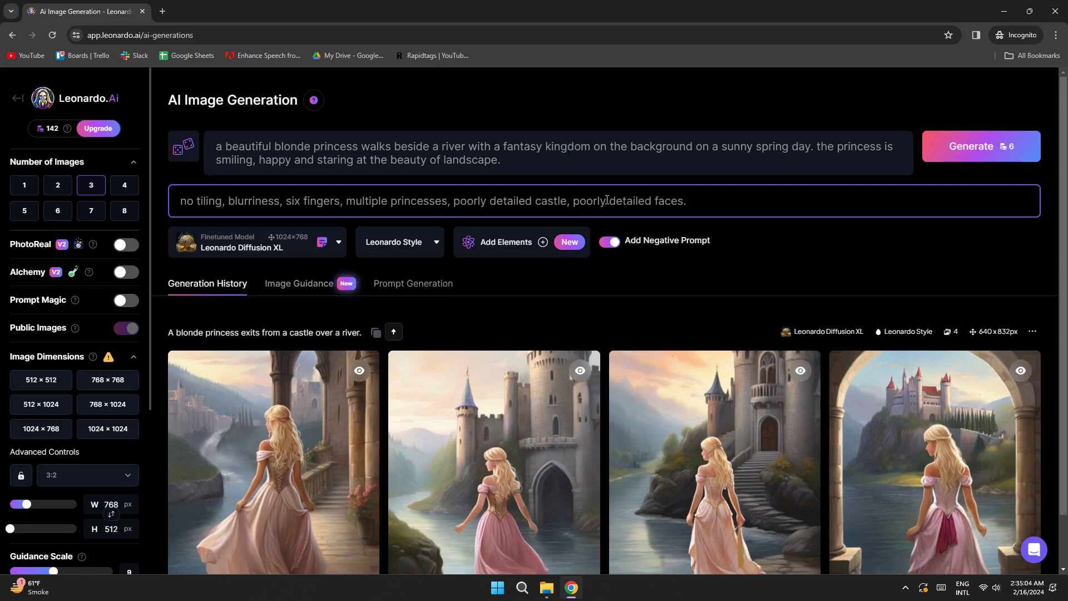
type(".")
left_click(977, 146)
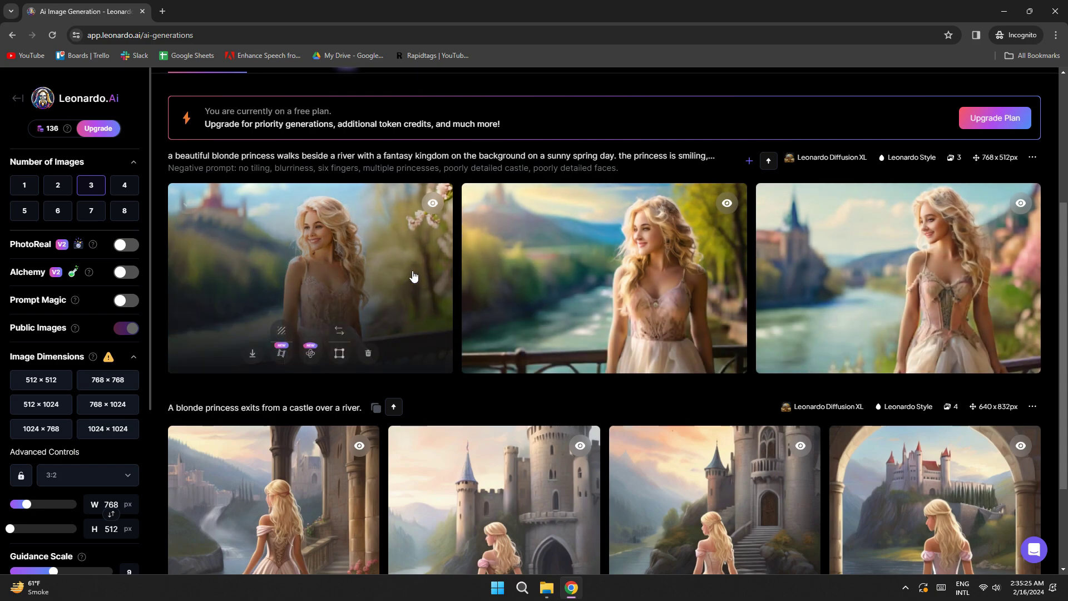
left_click(412, 273)
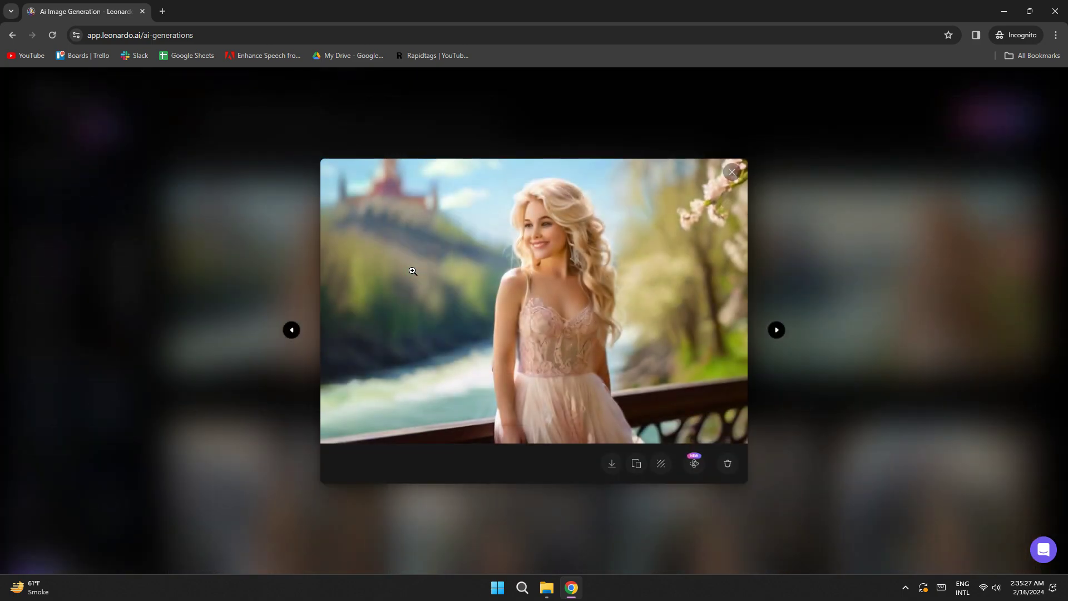
left_click(863, 310)
scroll(863, 310, "up", 1)
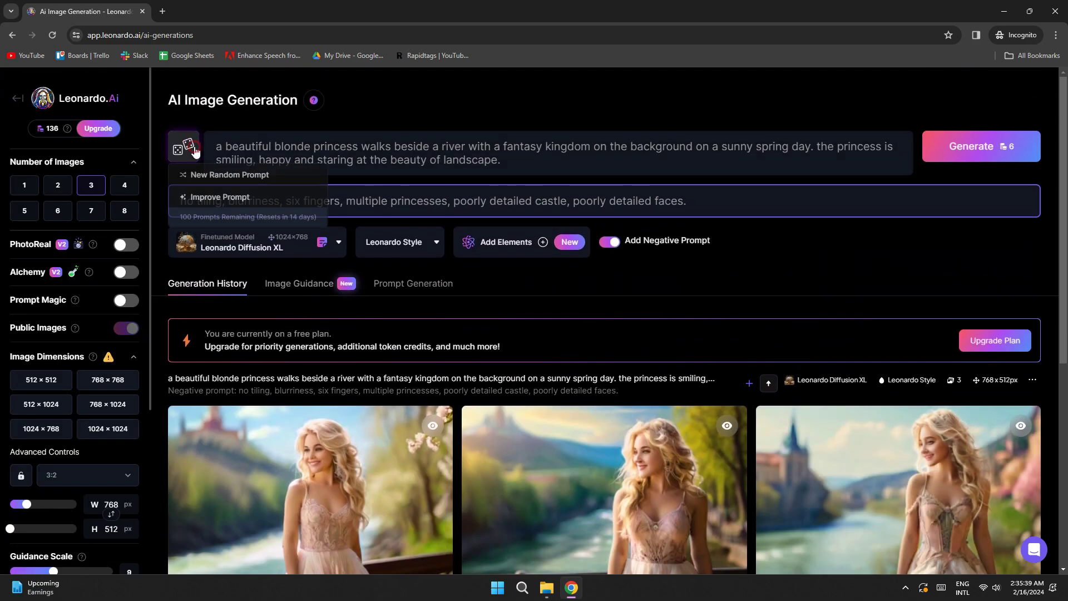
Step: Apply the improved princess prompt and ideate prompt ideas from the princess keywords
left_click(218, 197)
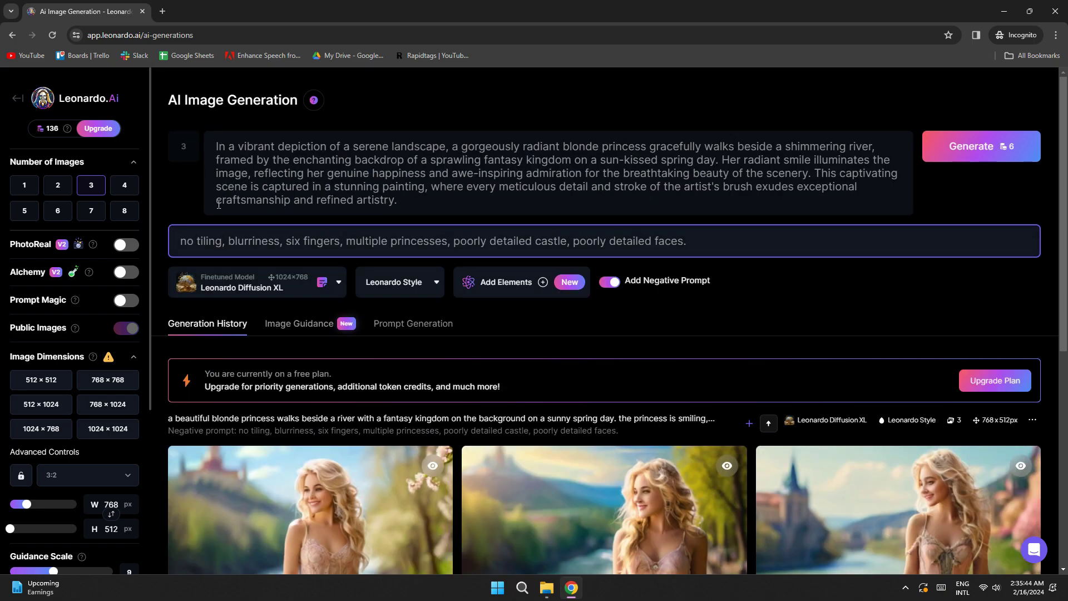
left_click(407, 327)
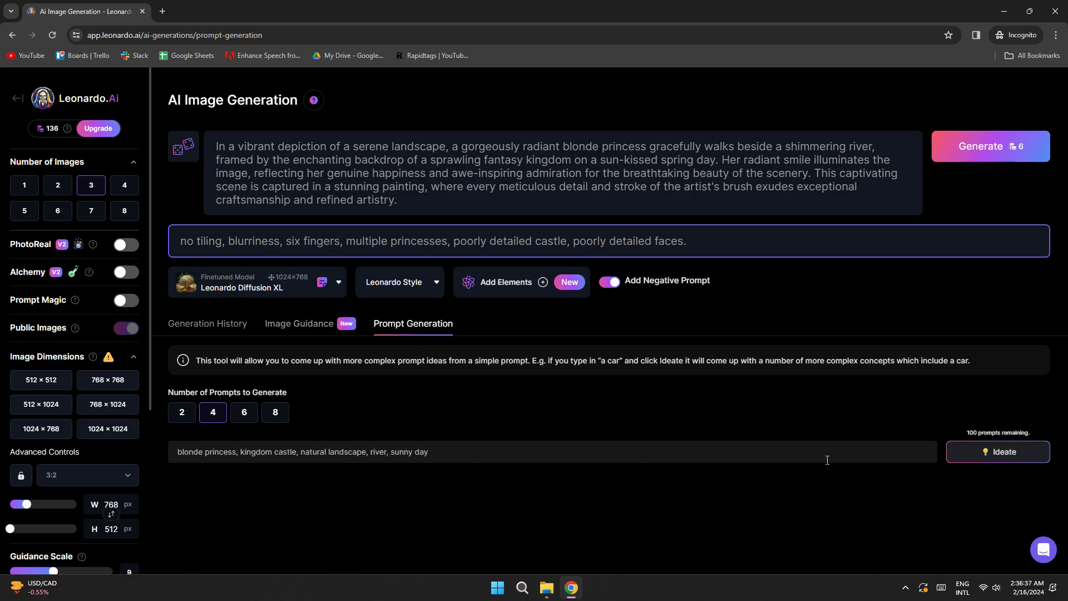
left_click(998, 452)
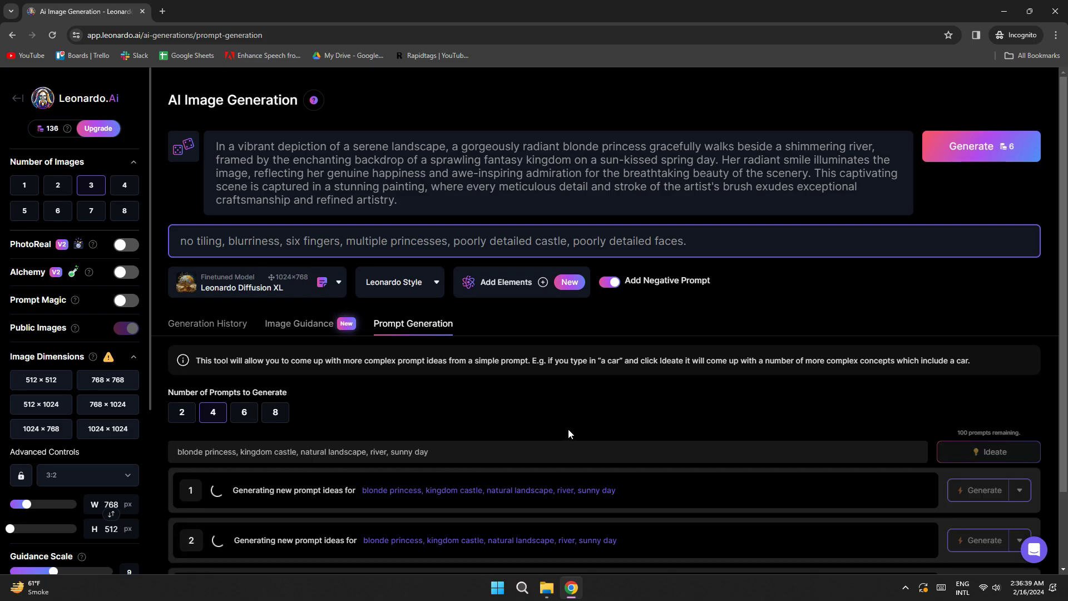
scroll(567, 429, "down", 1)
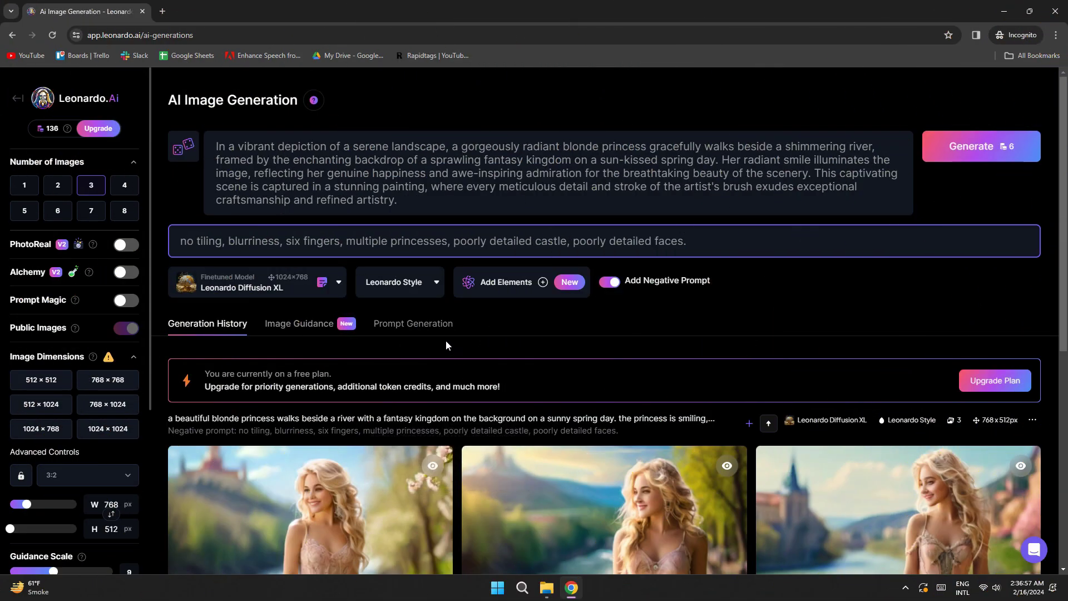
Step: Generate with Absolute Reality v1.6 and preview the second image full size
left_click(299, 292)
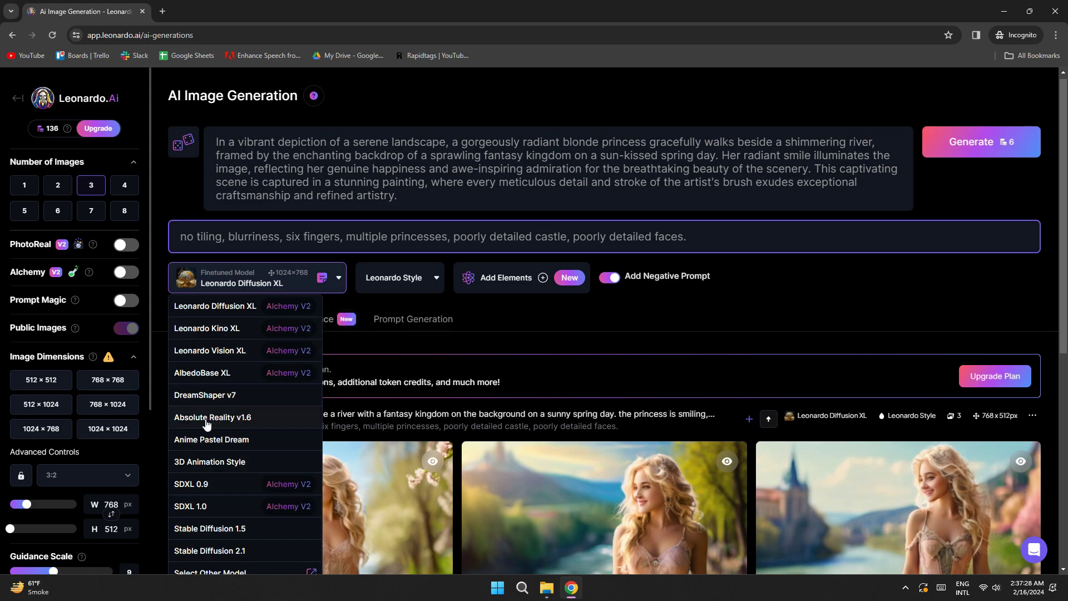
left_click(247, 425)
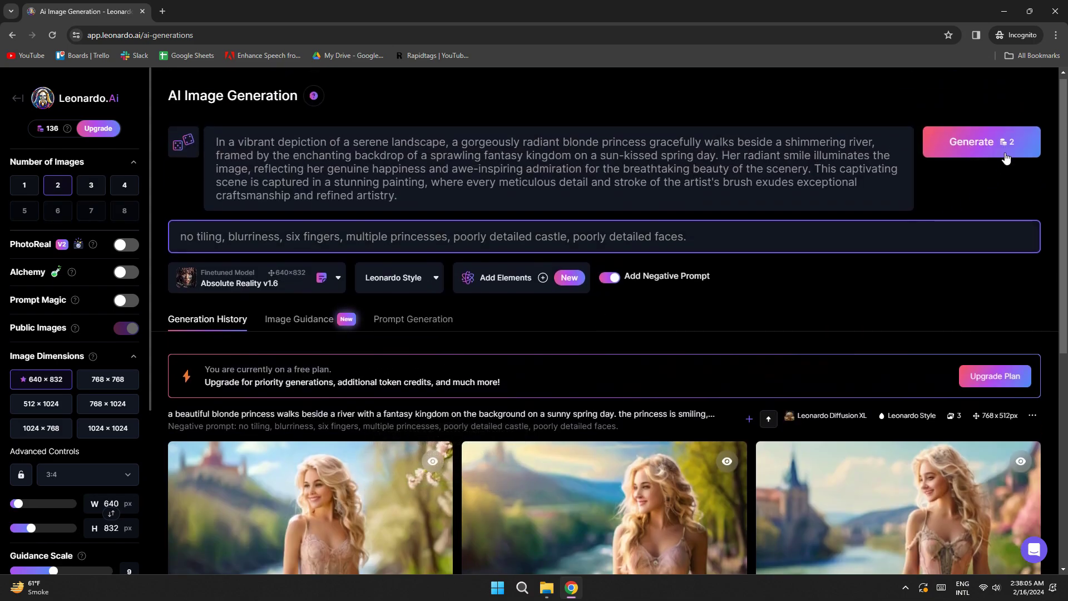
left_click(1005, 151)
scroll(798, 361, "down", 3)
left_click(538, 372)
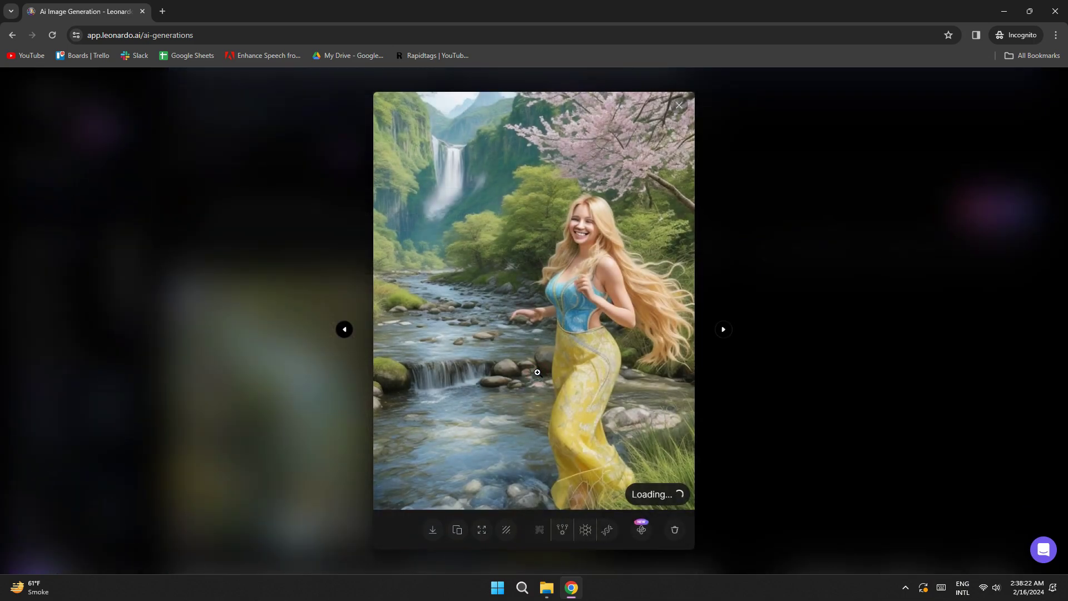
key("Escape")
Step: Generate batches with DreamShaper v7 and then Stable Diffusion 2.1
left_click(318, 112)
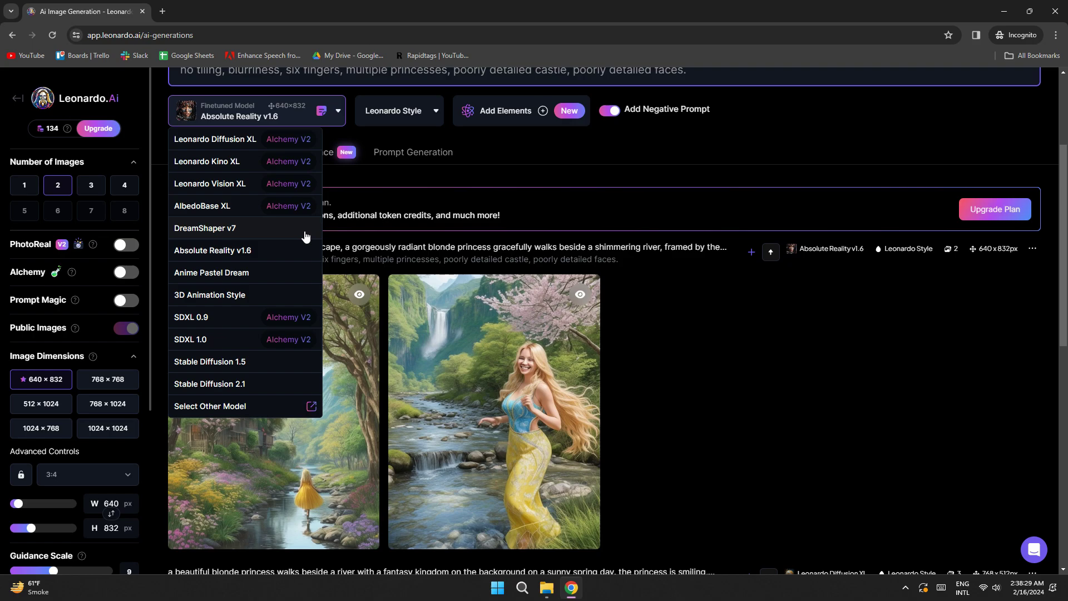
left_click(284, 235)
scroll(284, 234, "up", 3)
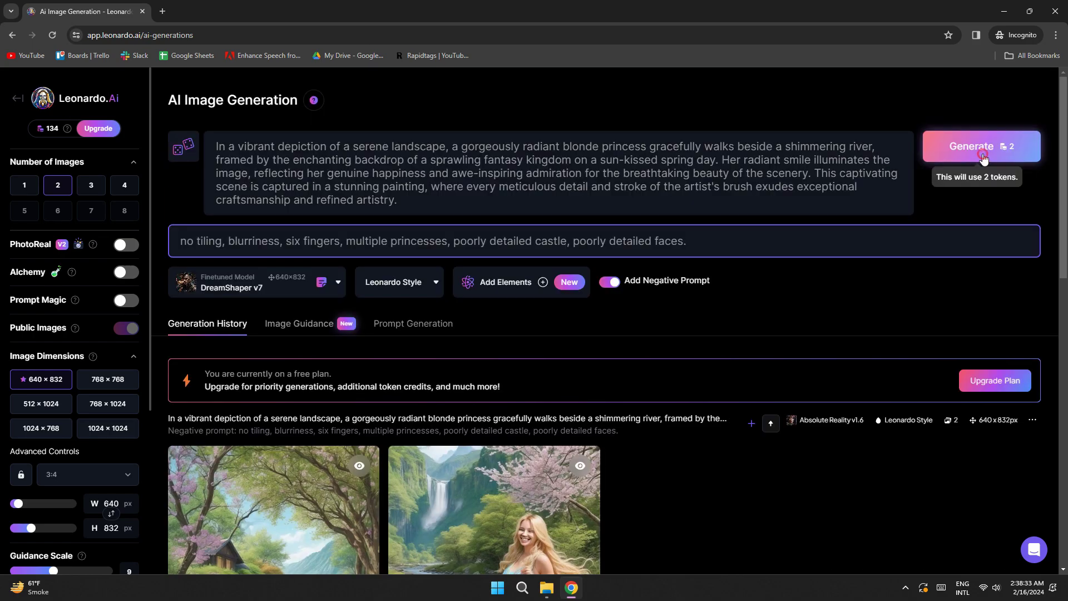
left_click(982, 152)
scroll(674, 422, "down", 2)
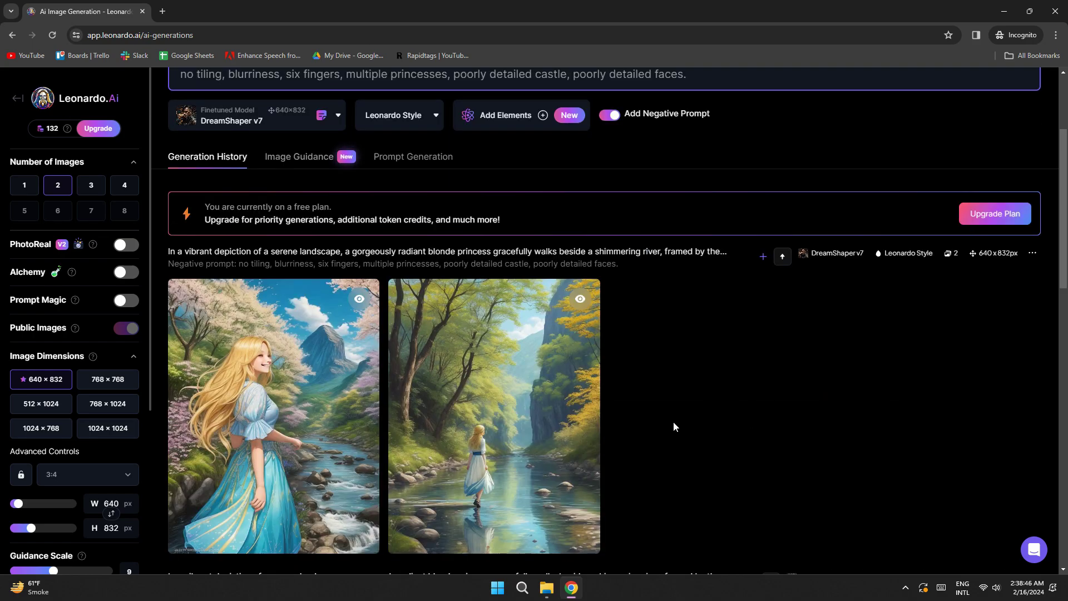
left_click(303, 130)
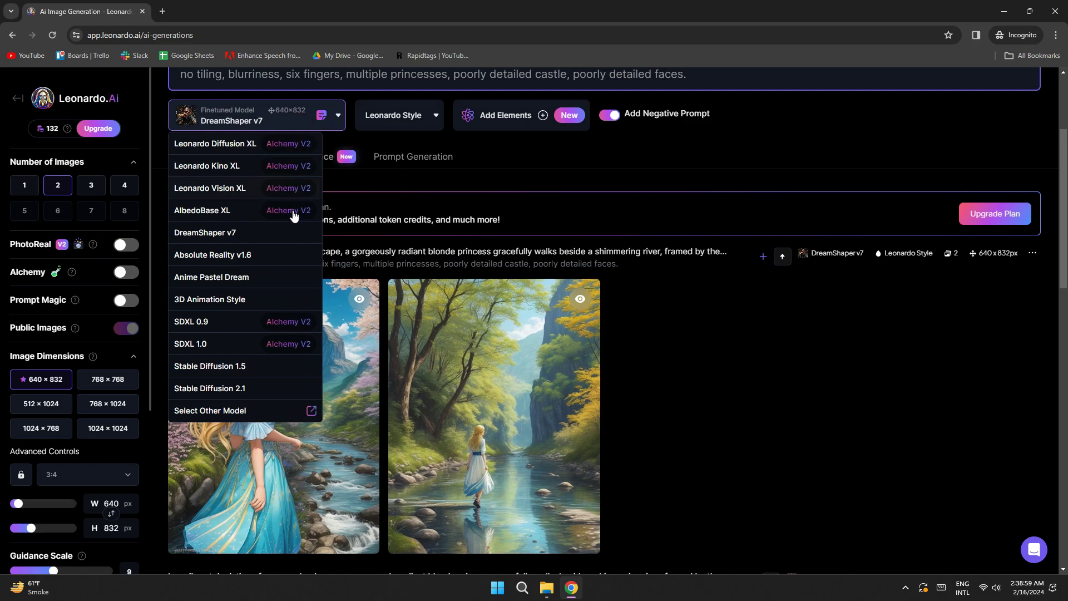
left_click(244, 388)
key("ctrl+Return")
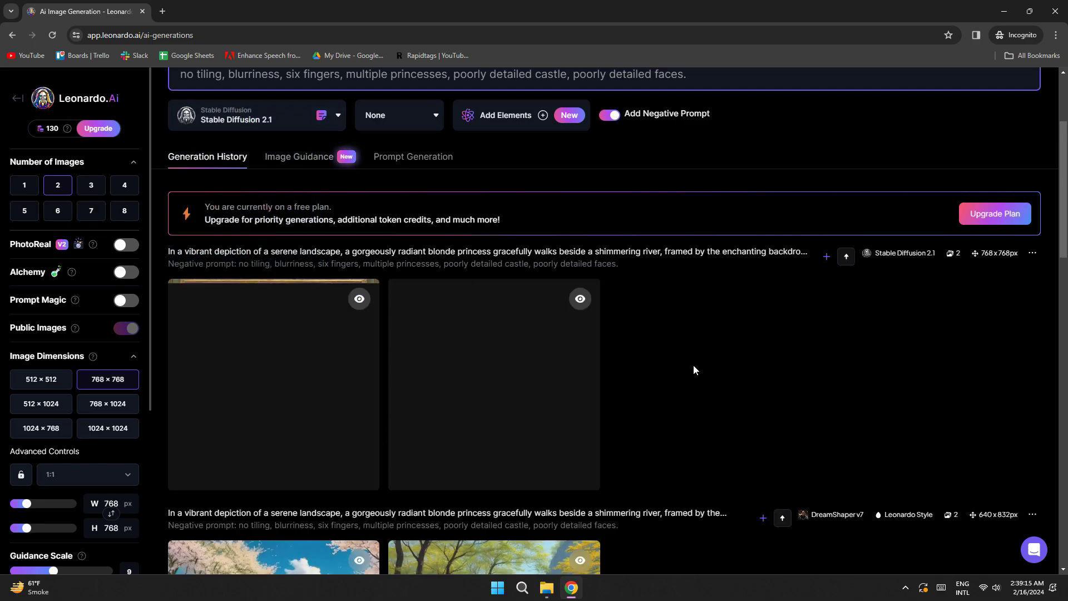
Step: Generate with the 3D Animation Style model and preview the right-hand image
left_click(290, 124)
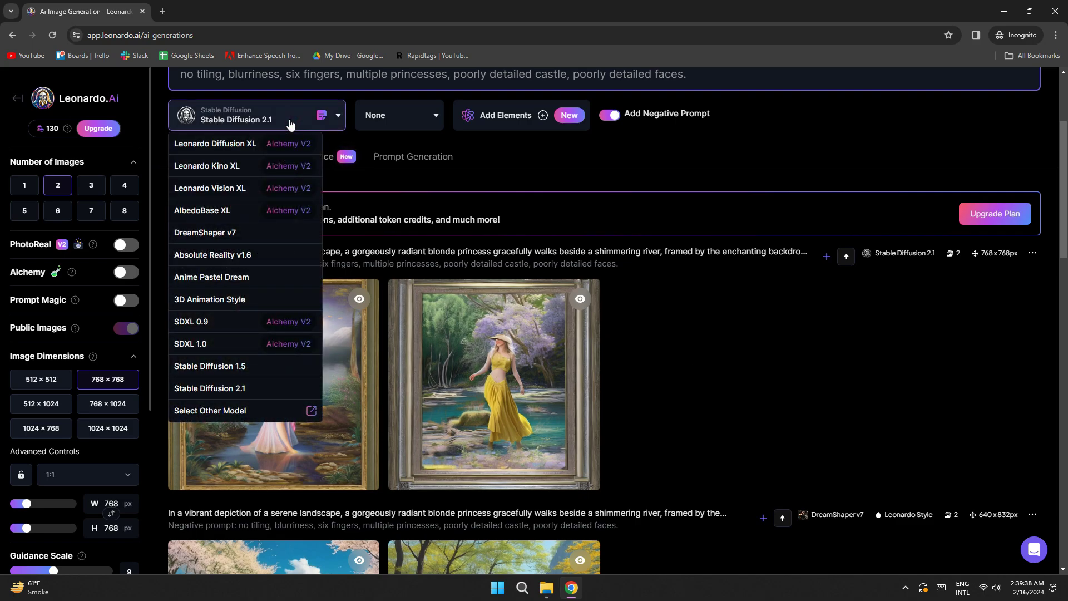
left_click(242, 299)
scroll(993, 214, "up", 2)
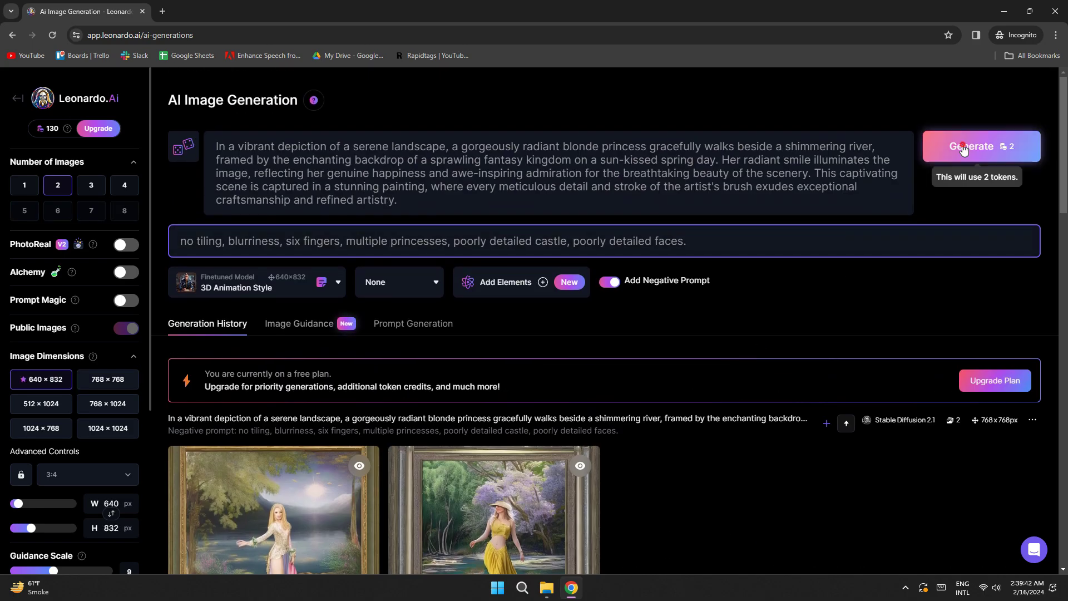
left_click(993, 143)
scroll(750, 392, "down", 2)
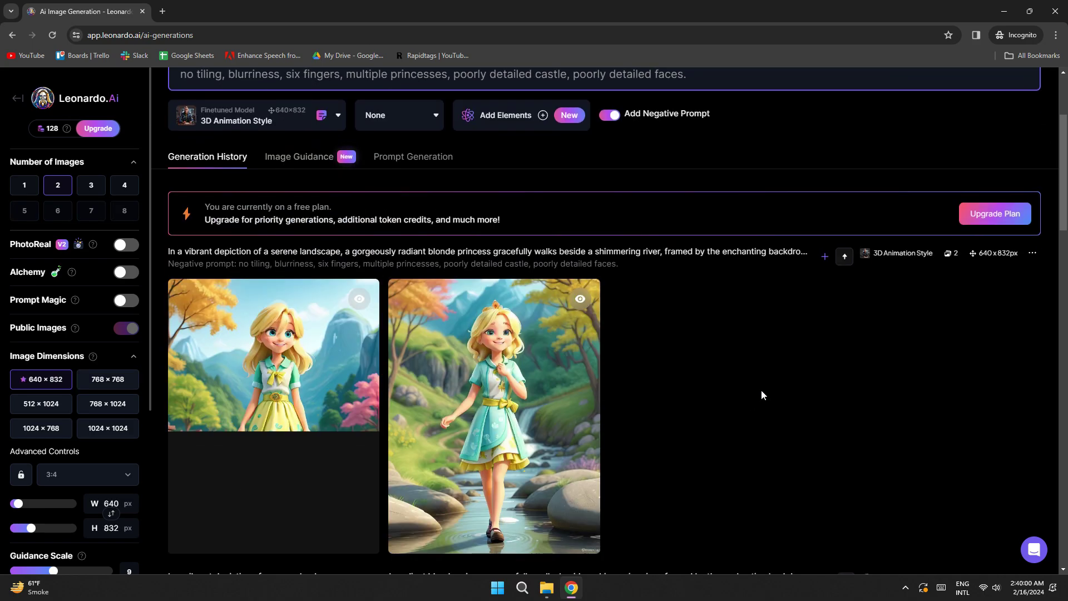
left_click(504, 372)
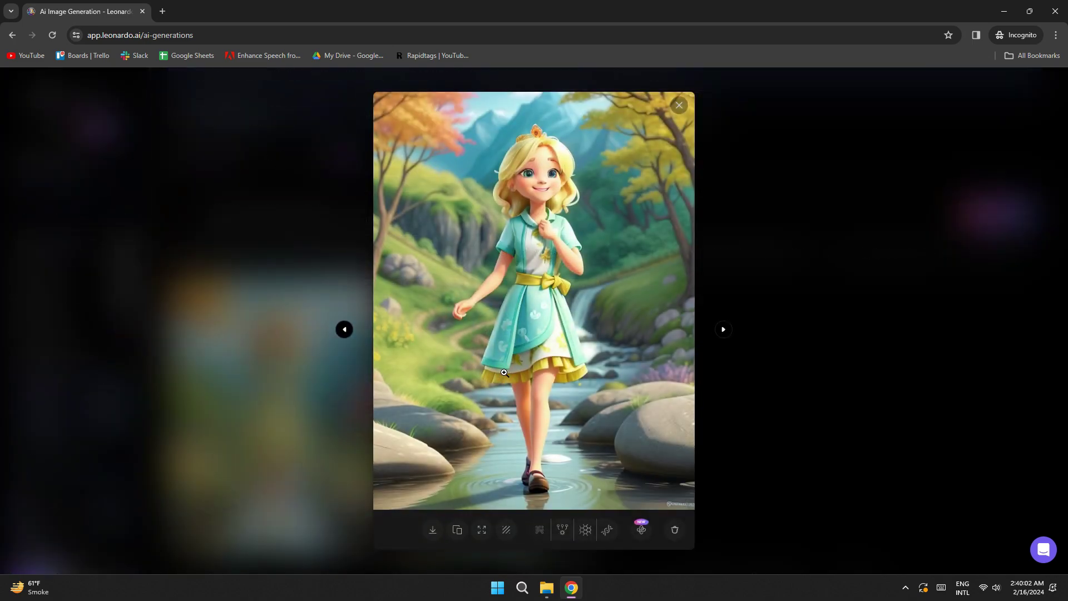
left_click(797, 432)
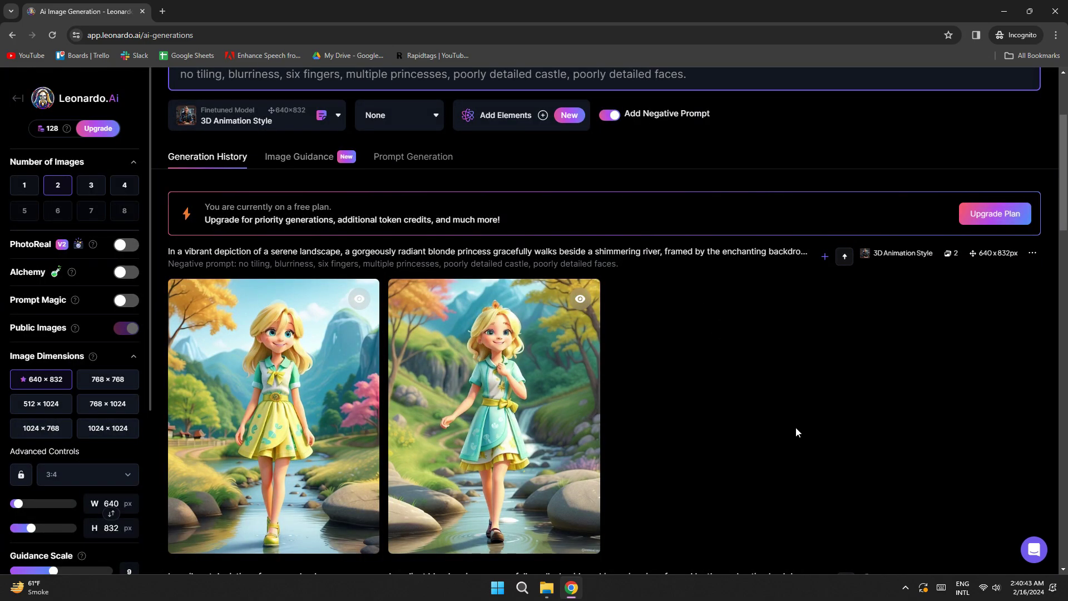
left_click(292, 123)
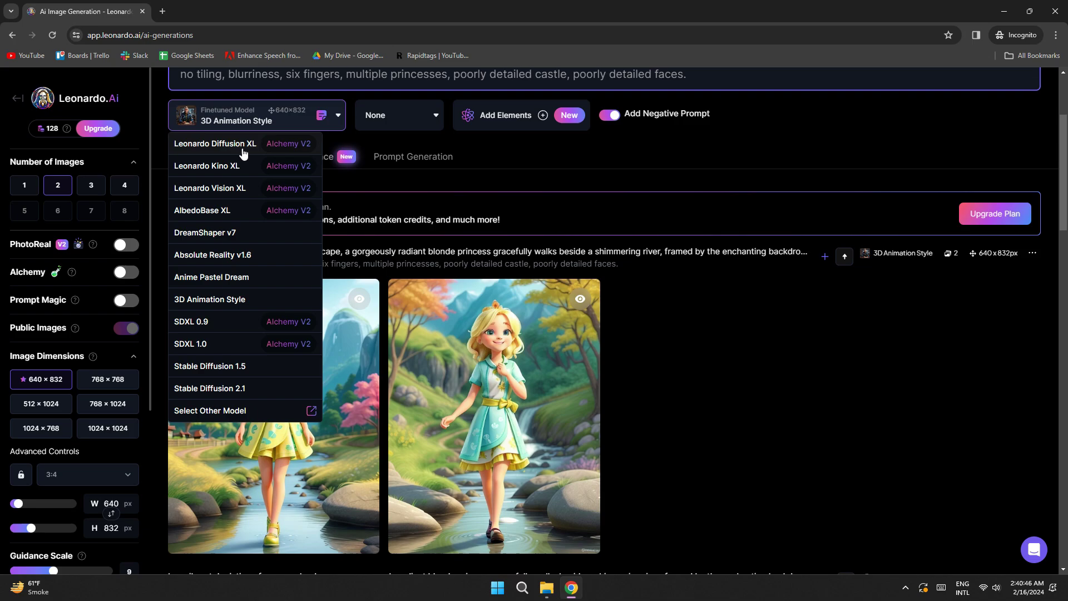
left_click(267, 412)
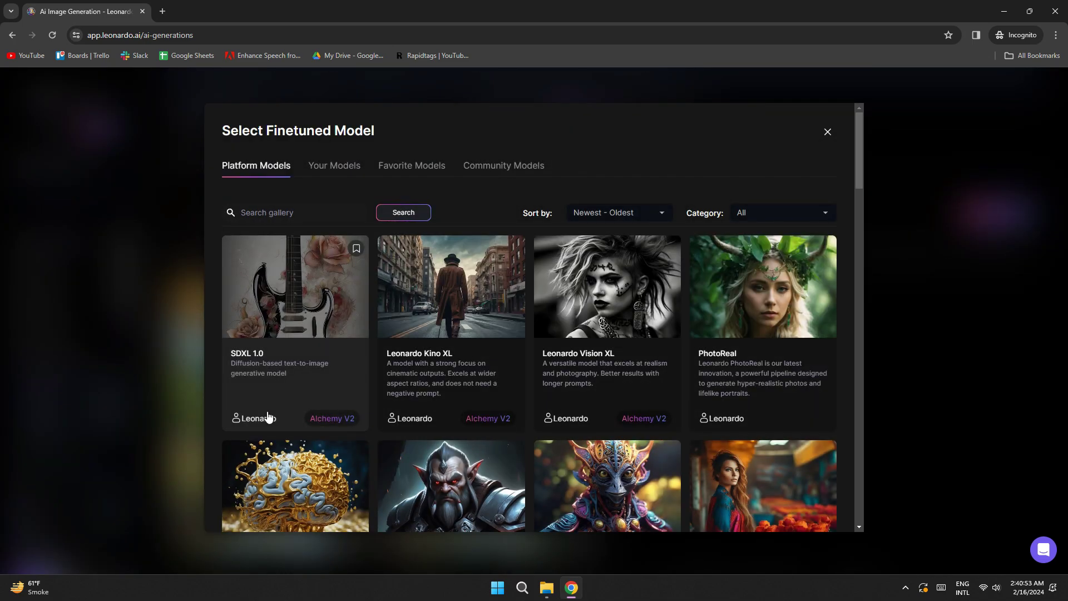
scroll(267, 417, "down", 1)
scroll(267, 418, "down", 2)
scroll(268, 418, "up", 3)
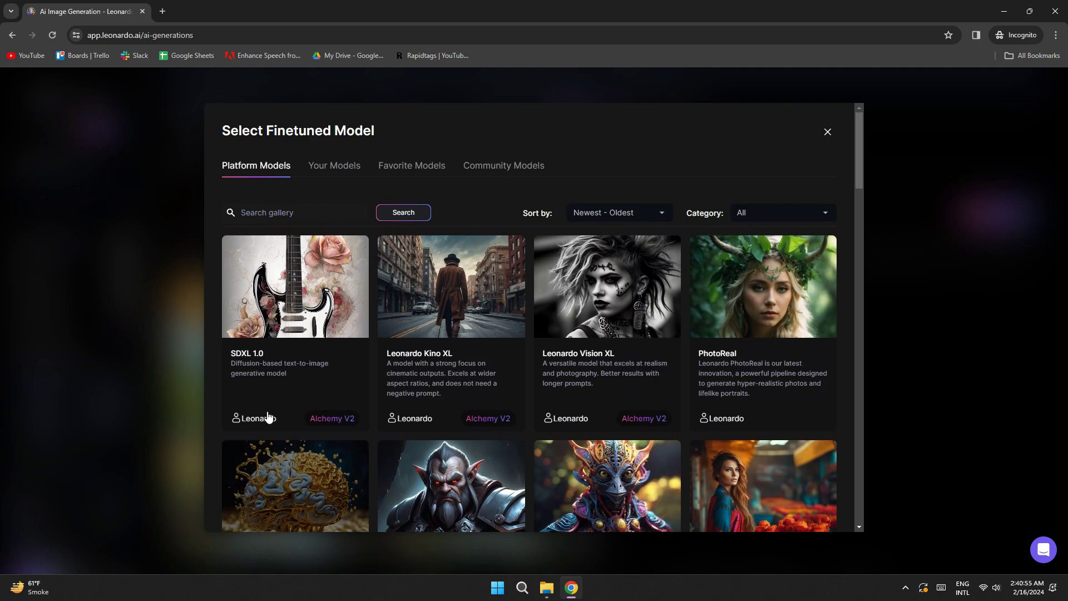
left_click(488, 167)
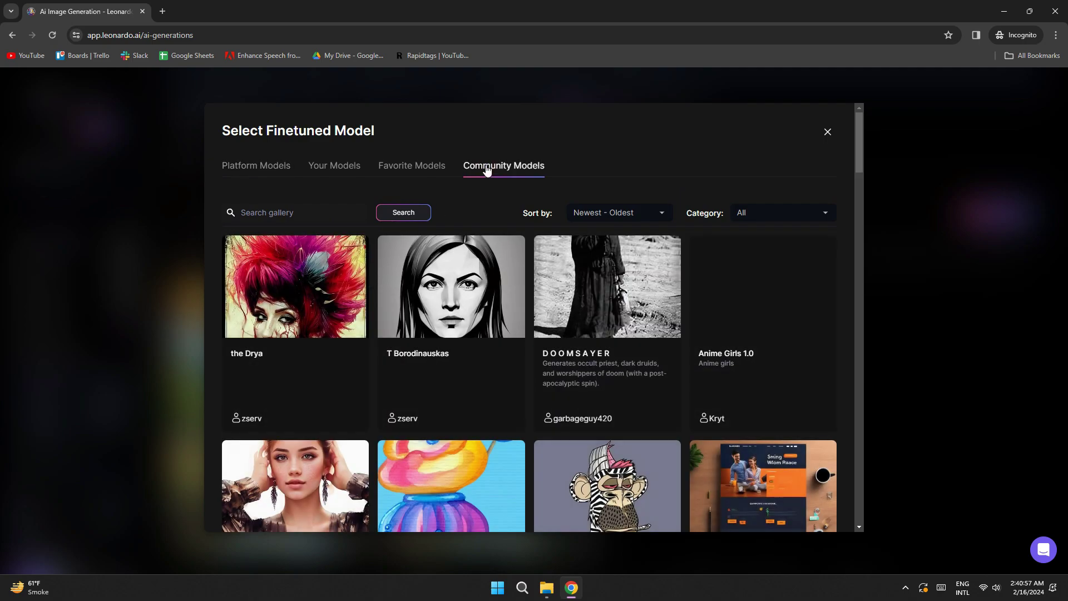
left_click(827, 134)
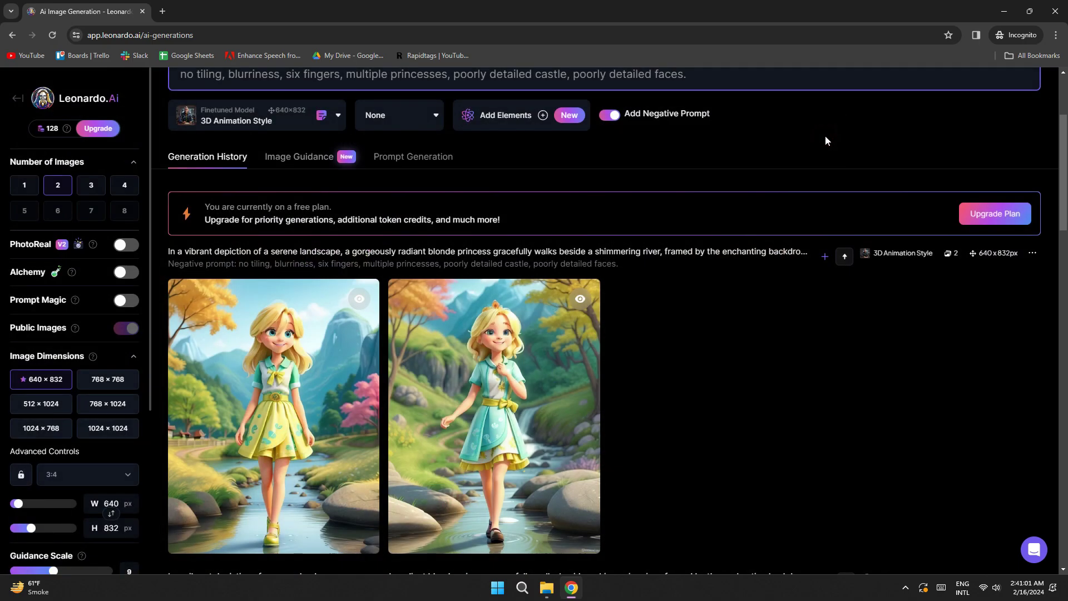
scroll(698, 225, "up", 2)
scroll(501, 301, "up", 1)
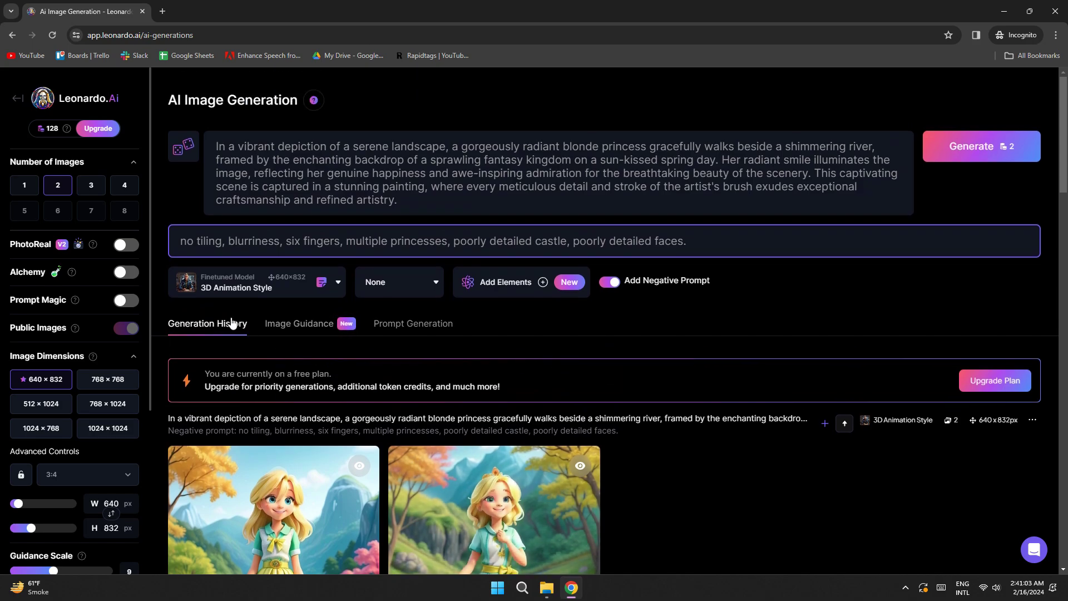
Step: Add the Baroque and Biopunk elements after the Elements introduction
left_click(503, 284)
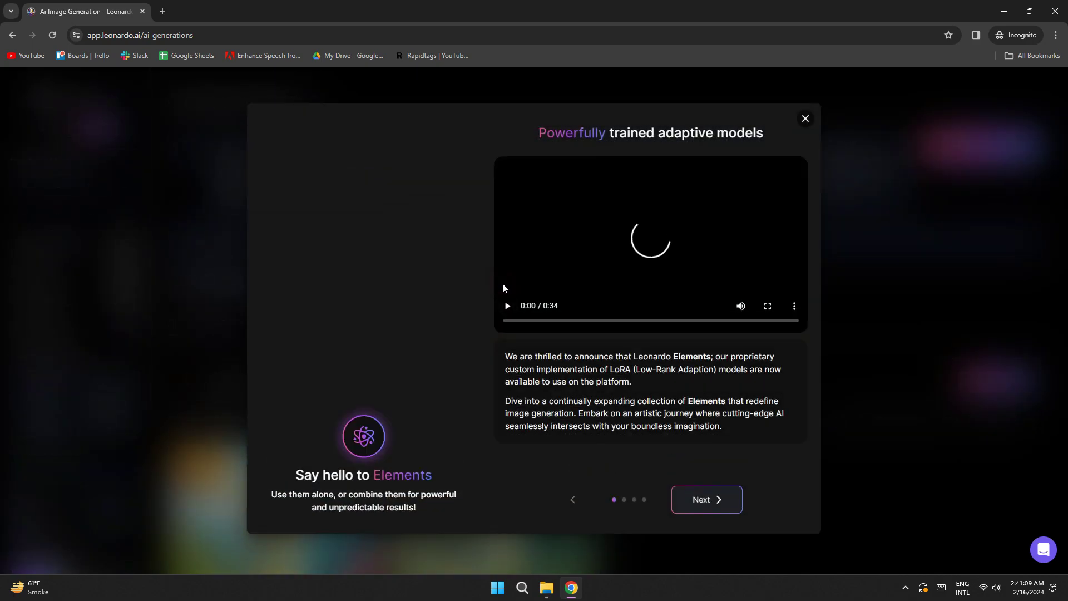
left_click(684, 501)
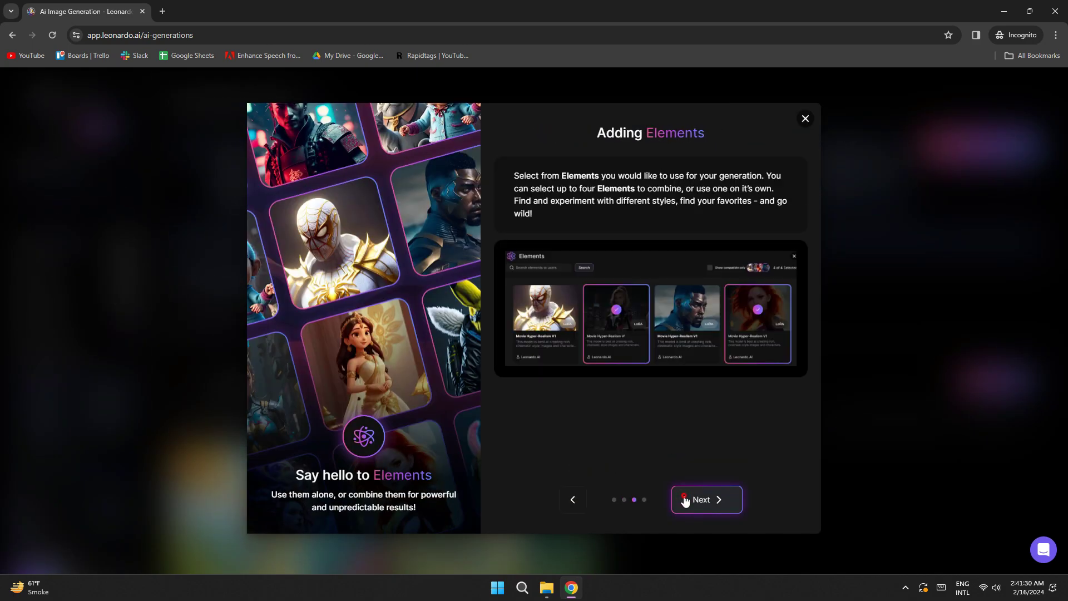
left_click(685, 501)
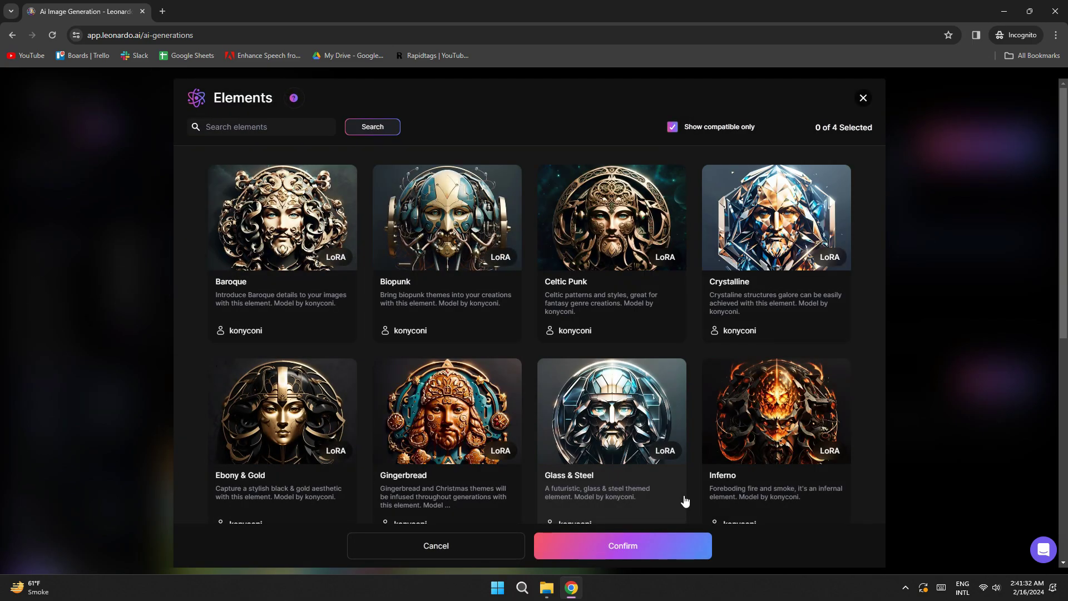
left_click(265, 270)
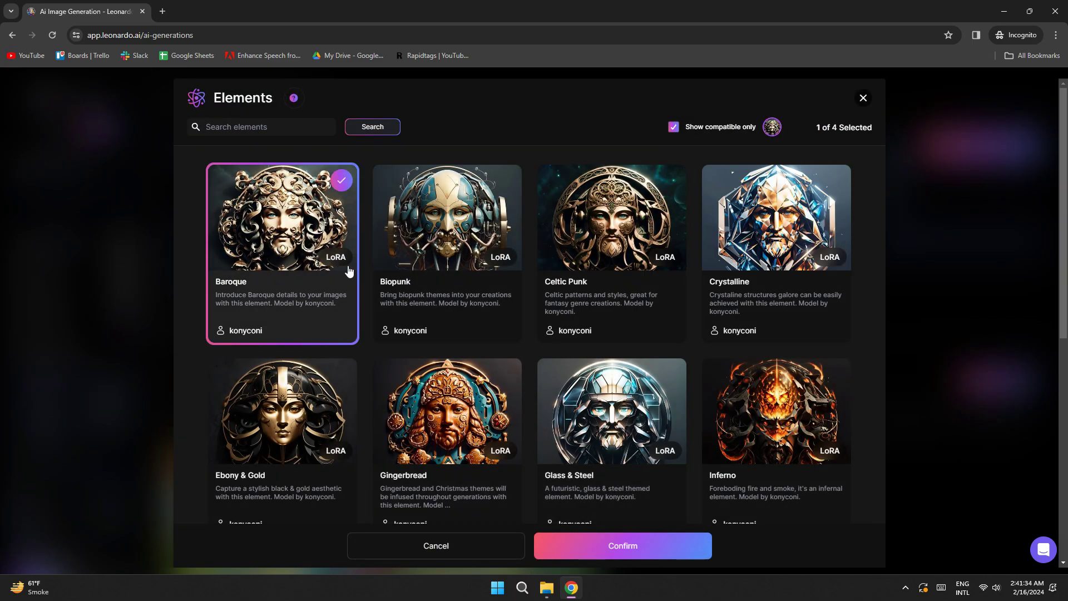
left_click(428, 268)
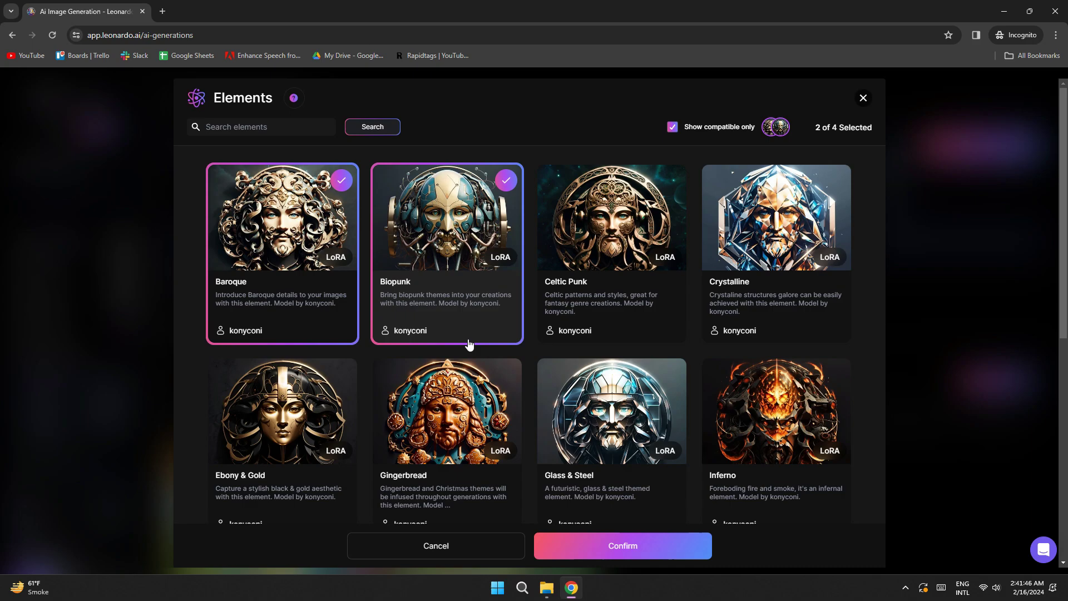
left_click(620, 545)
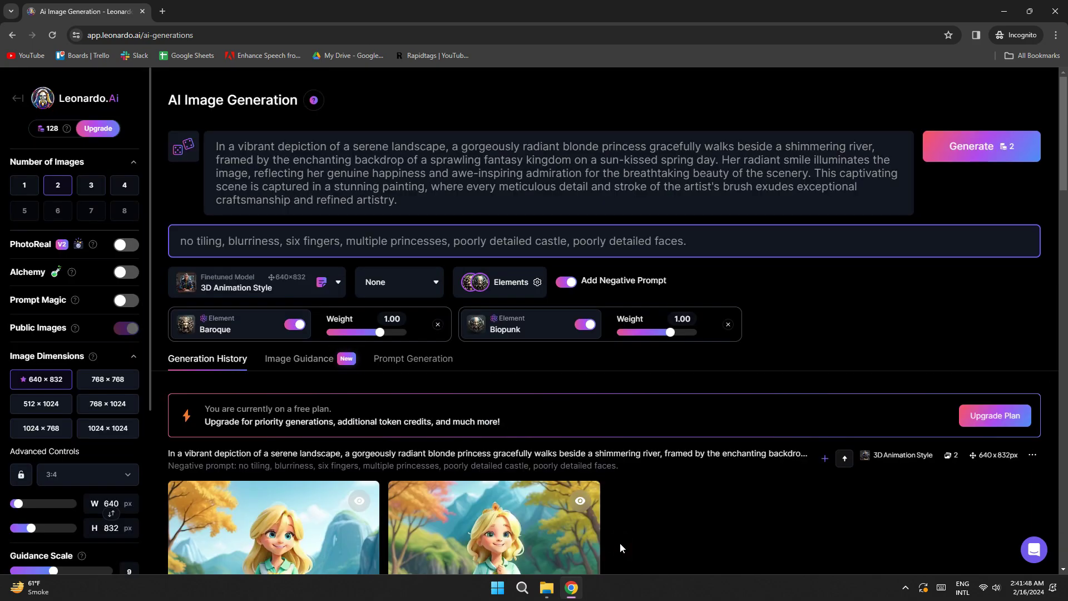
Step: Lower Baroque's weight to 0.50, generate, and preview the first new image
mouse_move(380, 332)
left_mouse_down()
mouse_move(358, 333)
mouse_move(366, 332)
left_mouse_up()
left_click(981, 146)
scroll(691, 408, "down", 3)
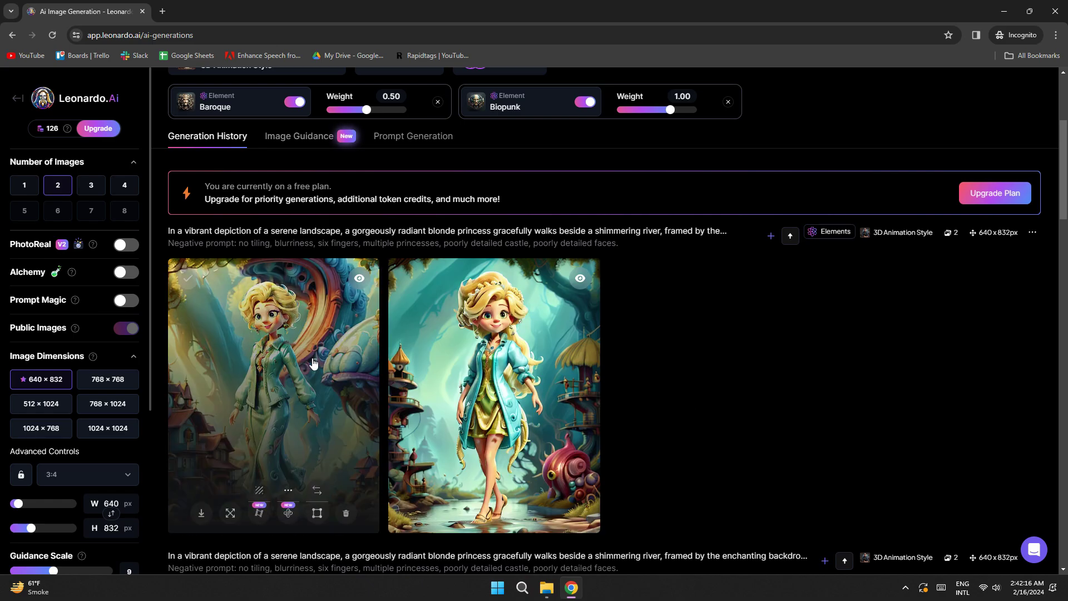
left_click(312, 362)
Step: Upload the castle photo as Image to Image guidance at strength 0.90
left_click(311, 357)
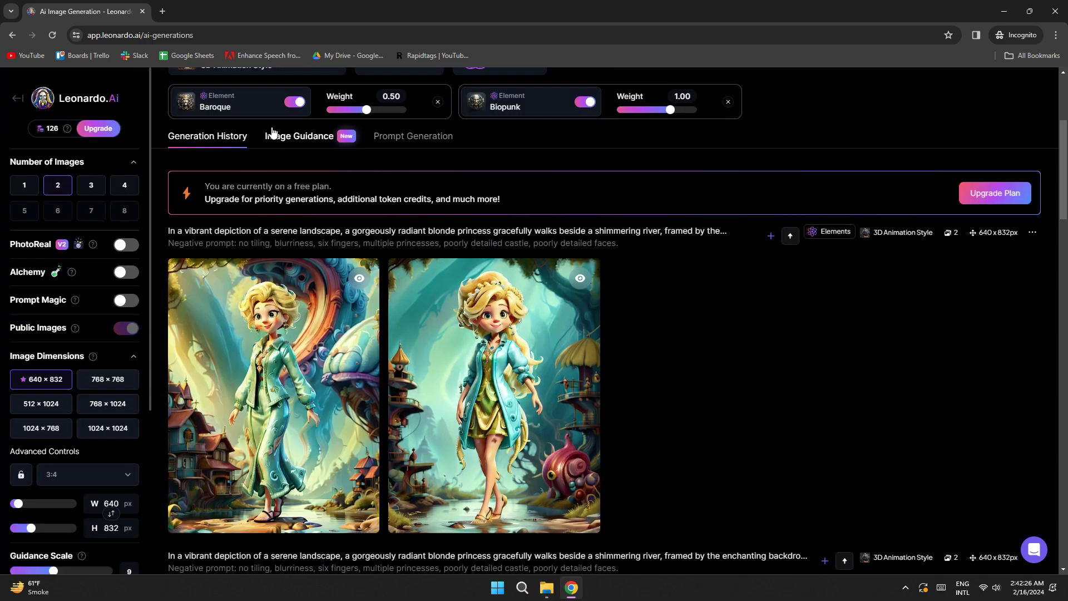
left_click(284, 145)
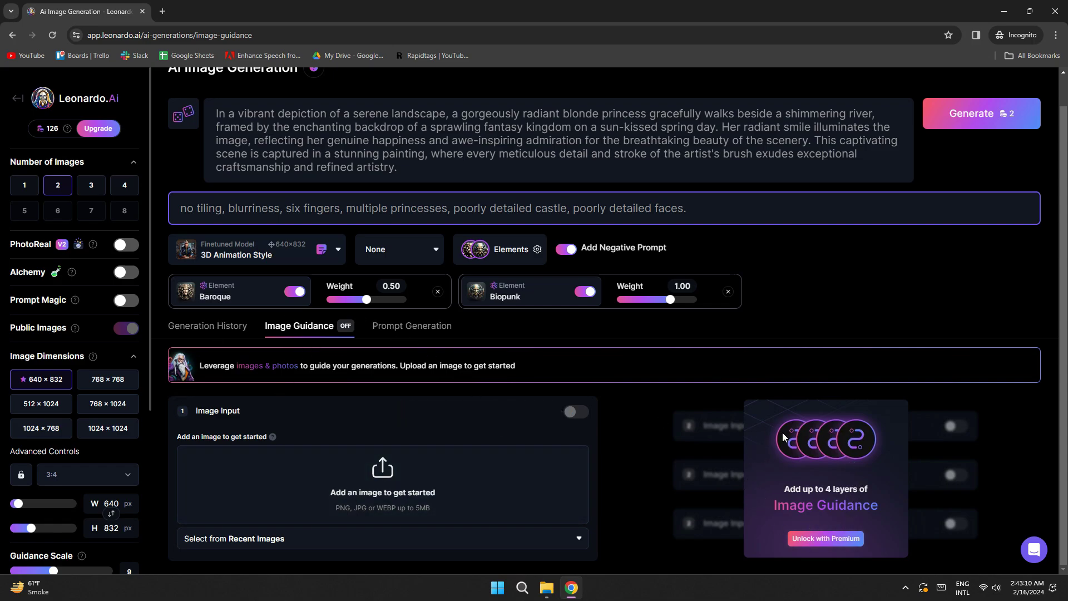
left_click(389, 484)
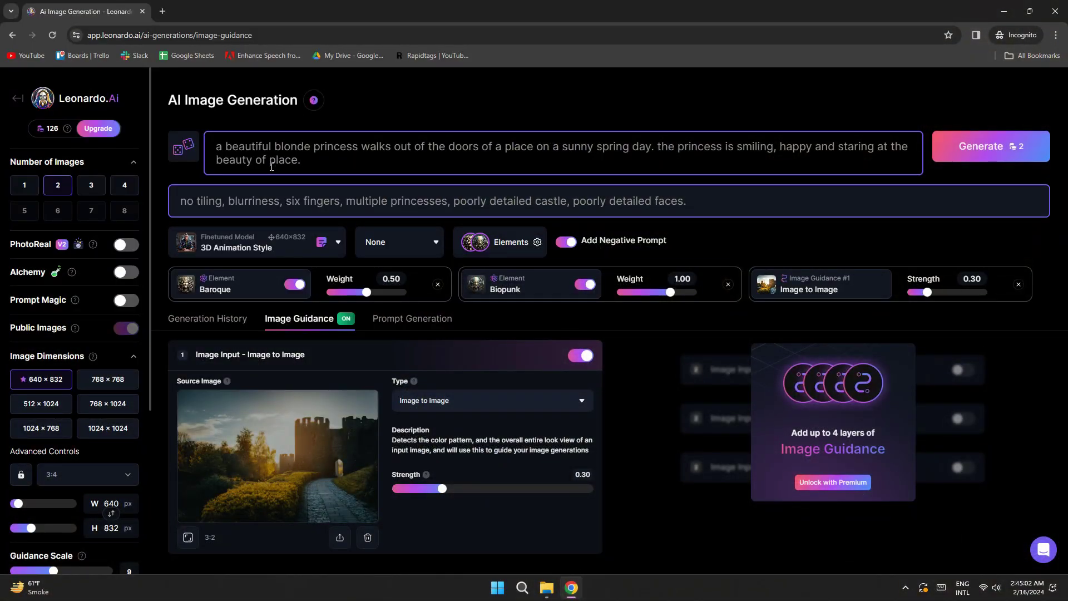
left_click(531, 408)
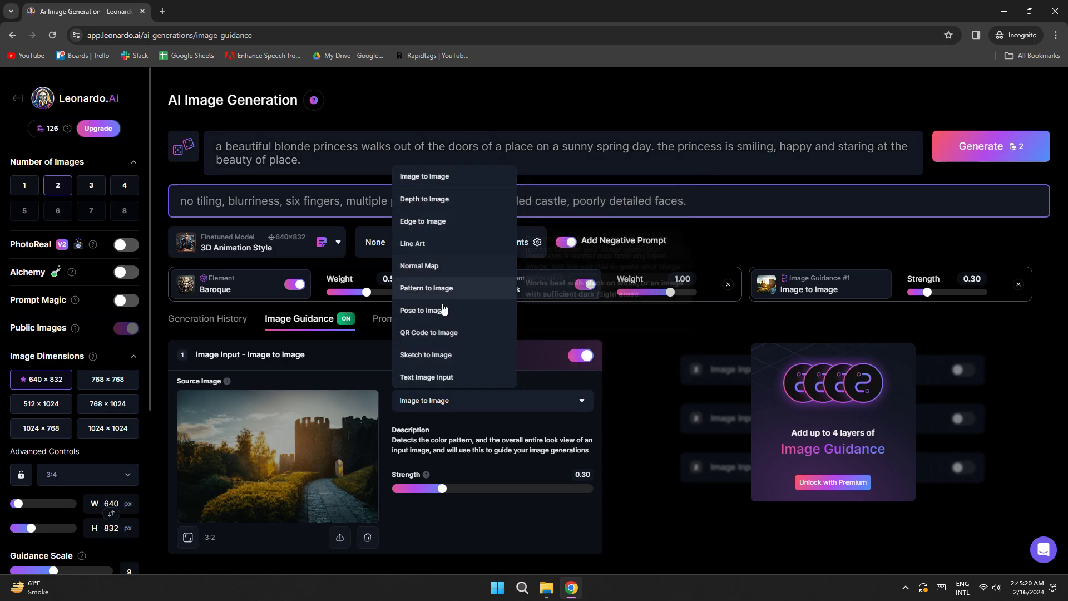
left_click(424, 176)
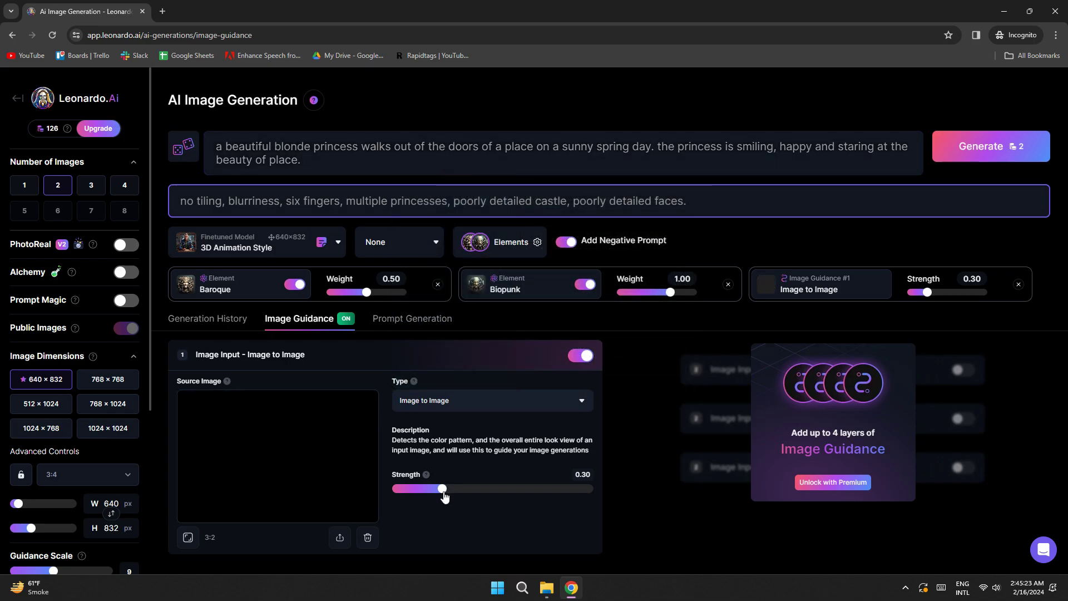
left_click_drag(445, 493, 597, 502)
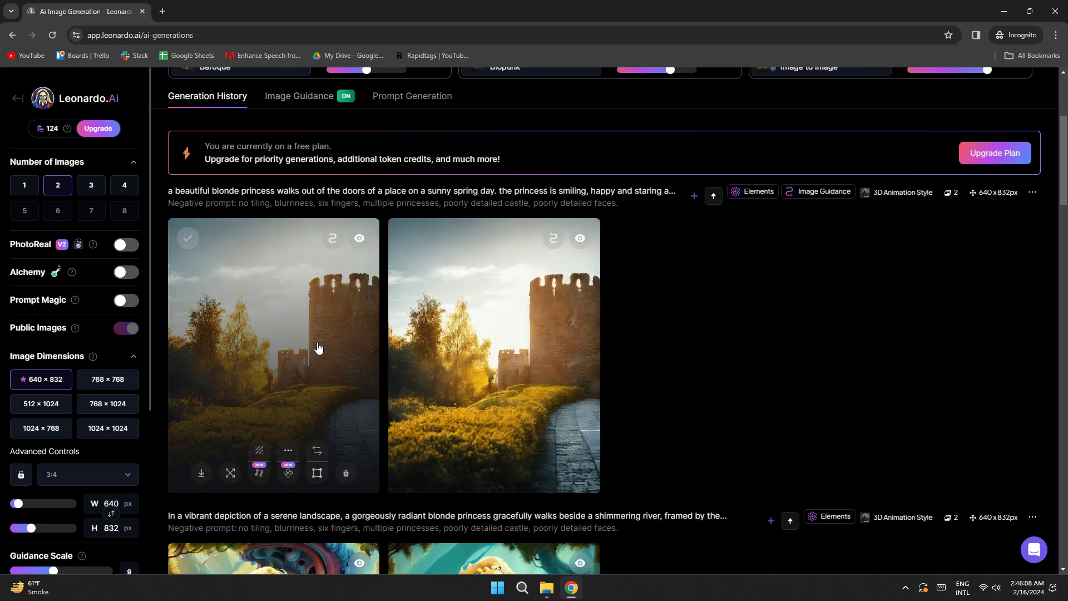
Step: Preview castle-guided results, lower guidance strength, and enlarge the first princess-at-door image
left_click(317, 349)
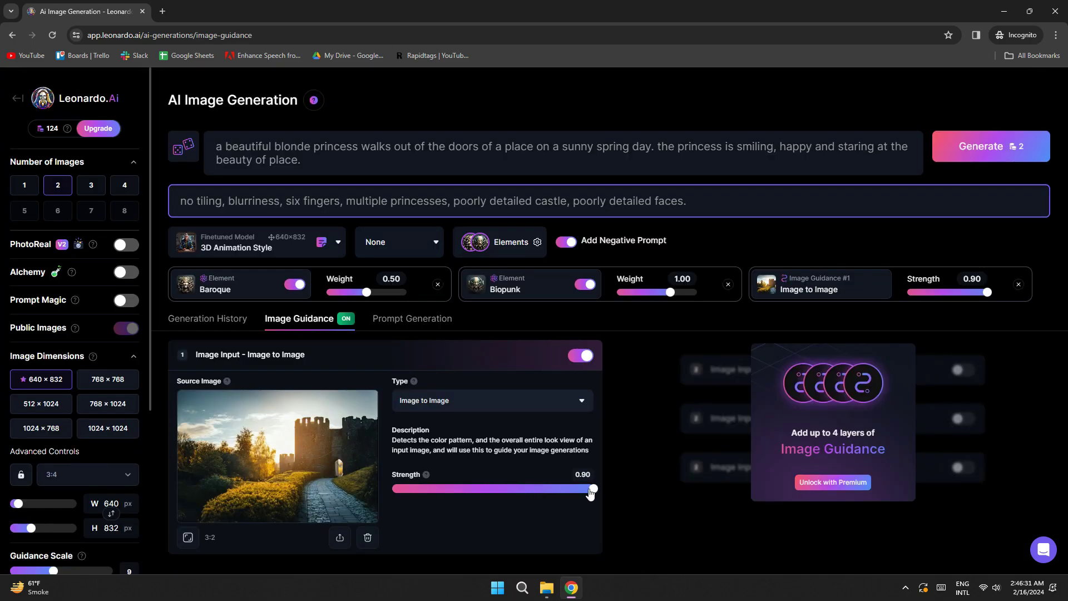
left_click_drag(590, 489, 403, 489)
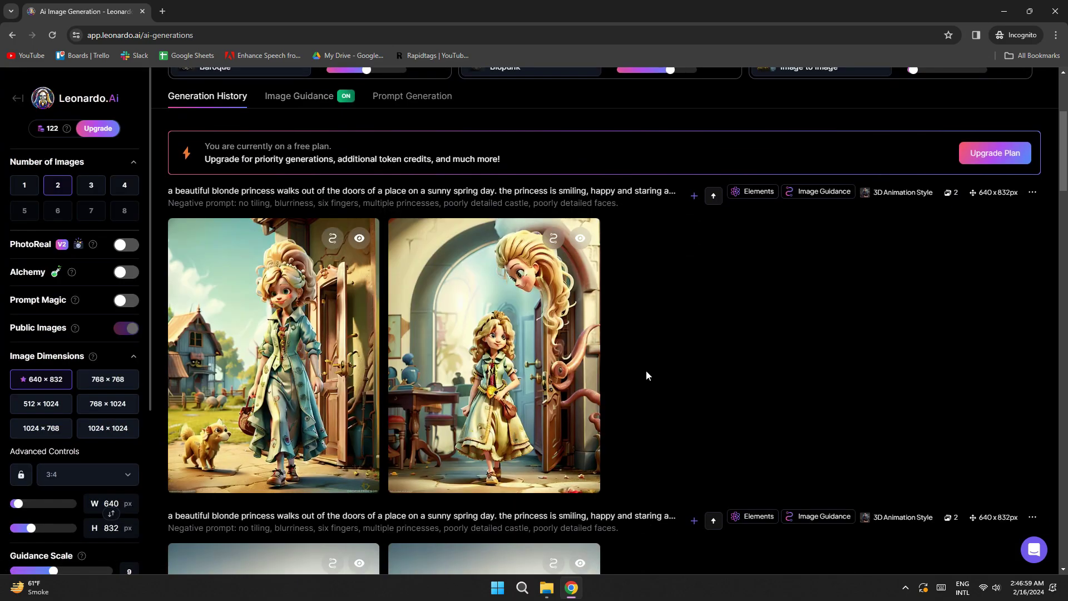
left_click(337, 354)
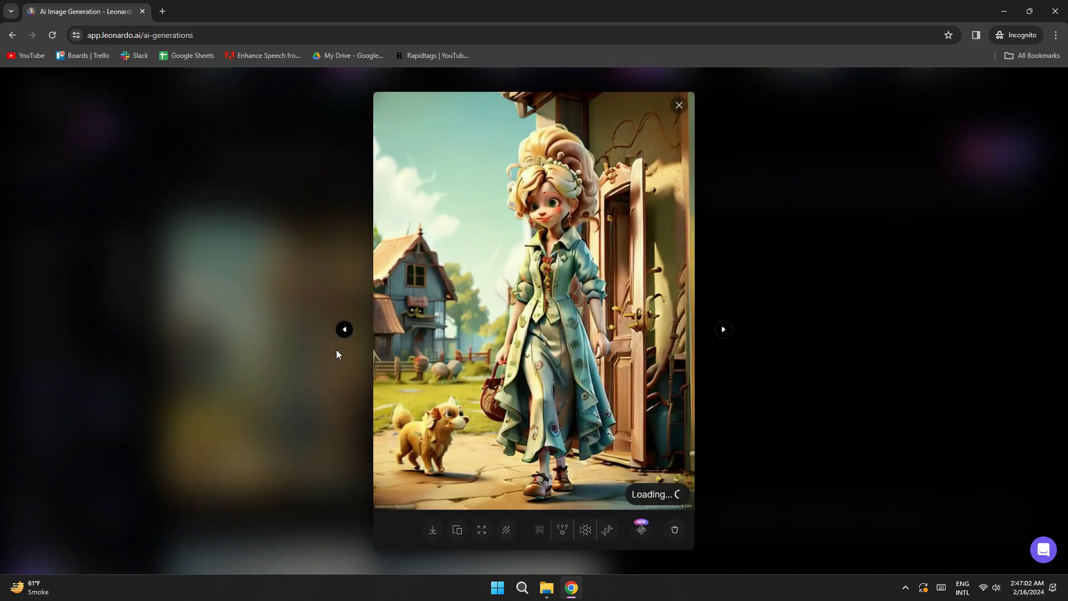
Step: Unzoom the second river princess image and remove its background
left_click(725, 332)
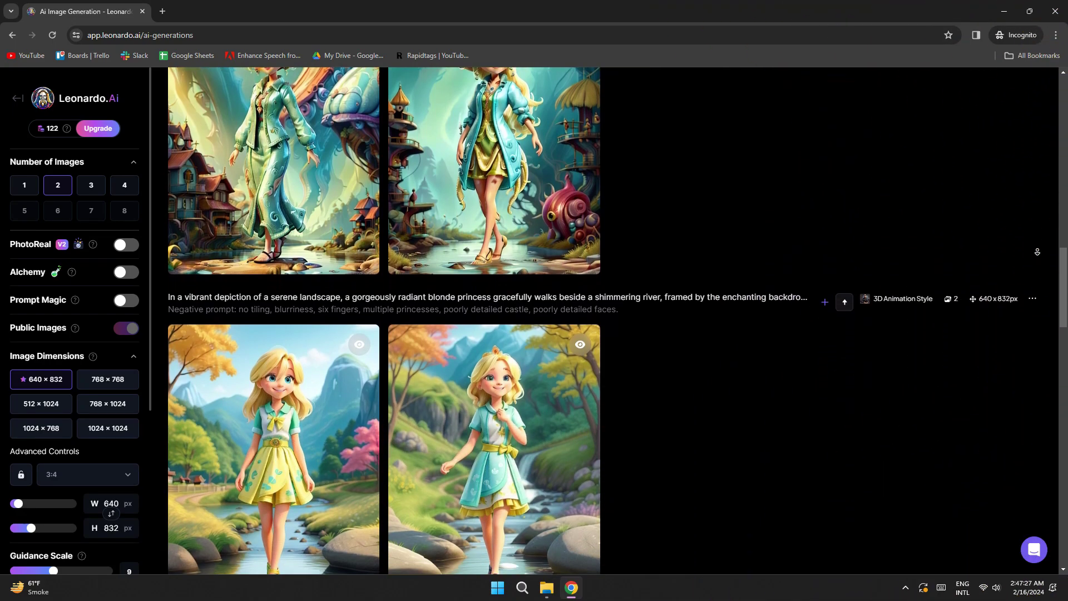
scroll(1037, 251, "down", 2)
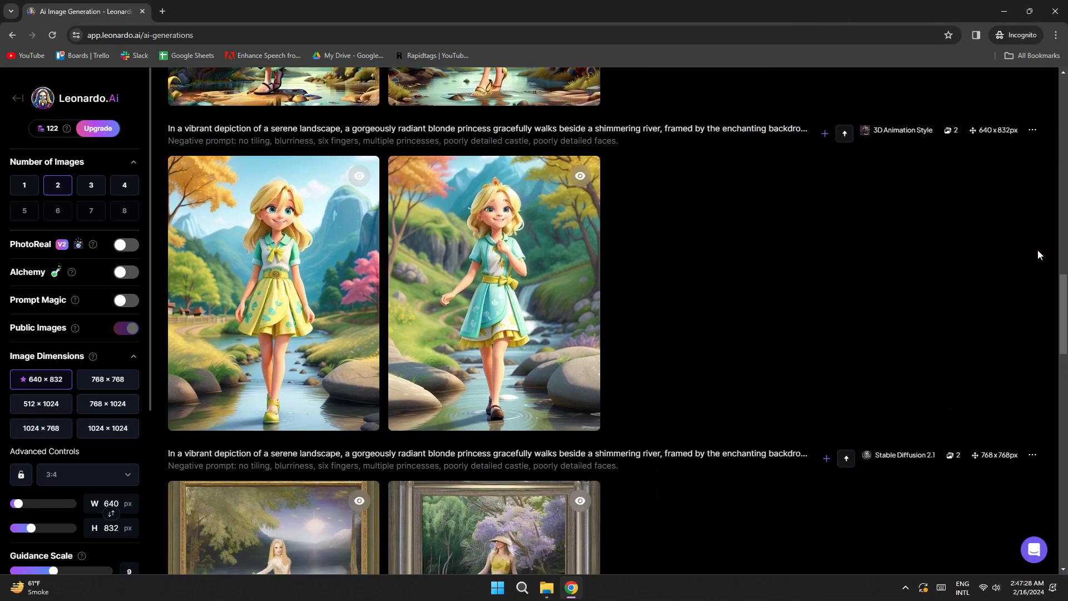
left_click(508, 268)
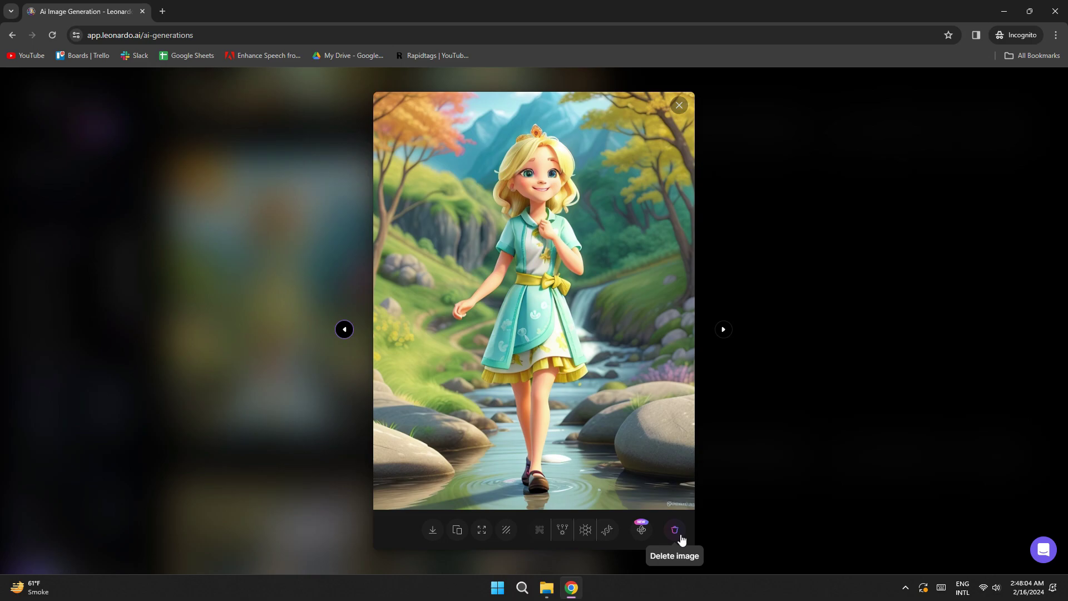
left_click(480, 540)
left_click(423, 538)
left_click(421, 510)
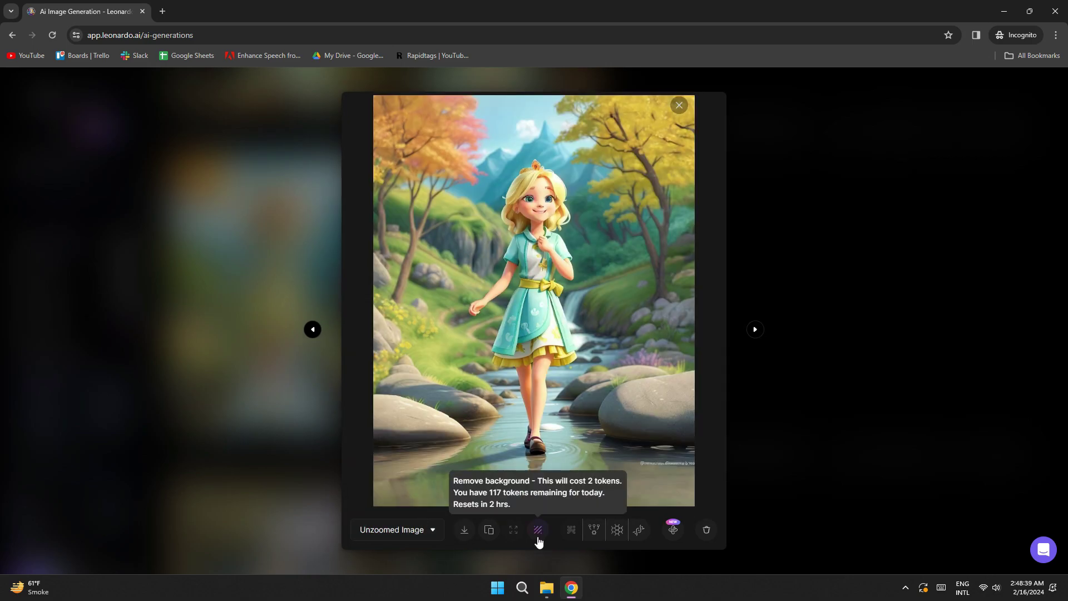
left_click(422, 529)
left_click(418, 509)
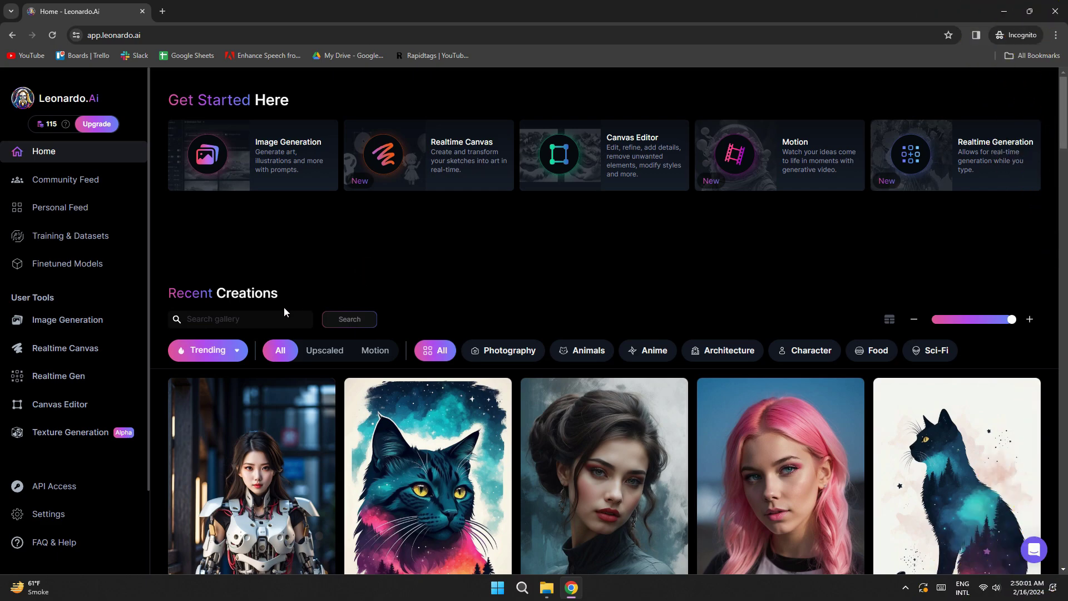
Step: Import the pink-gowned princess-and-castle image from previous generations into the Canvas Editor
left_click(63, 406)
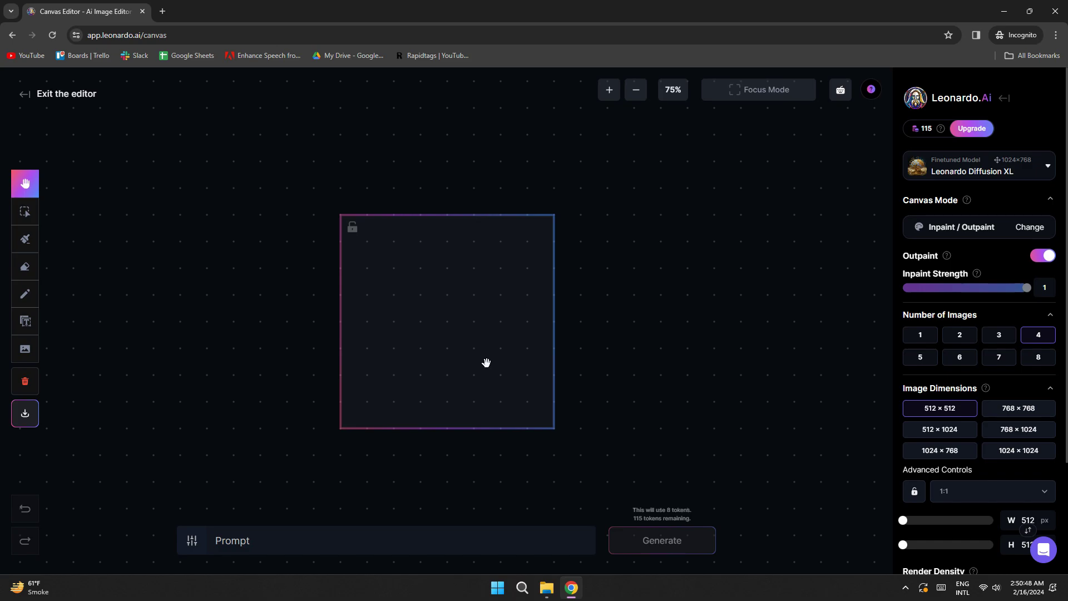
left_click(25, 354)
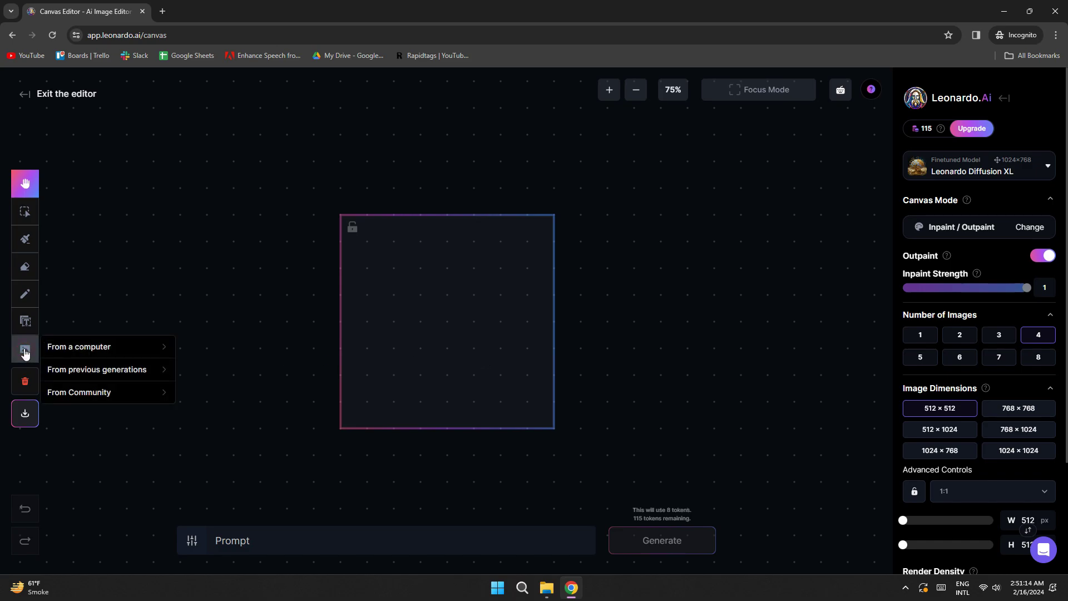
left_click(90, 377)
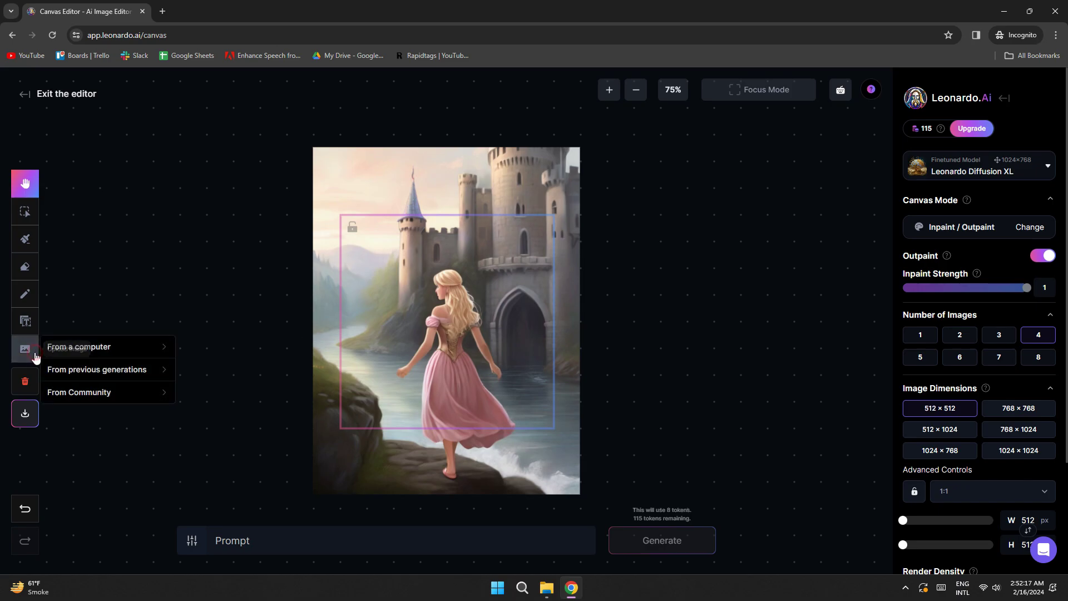
left_click(116, 348)
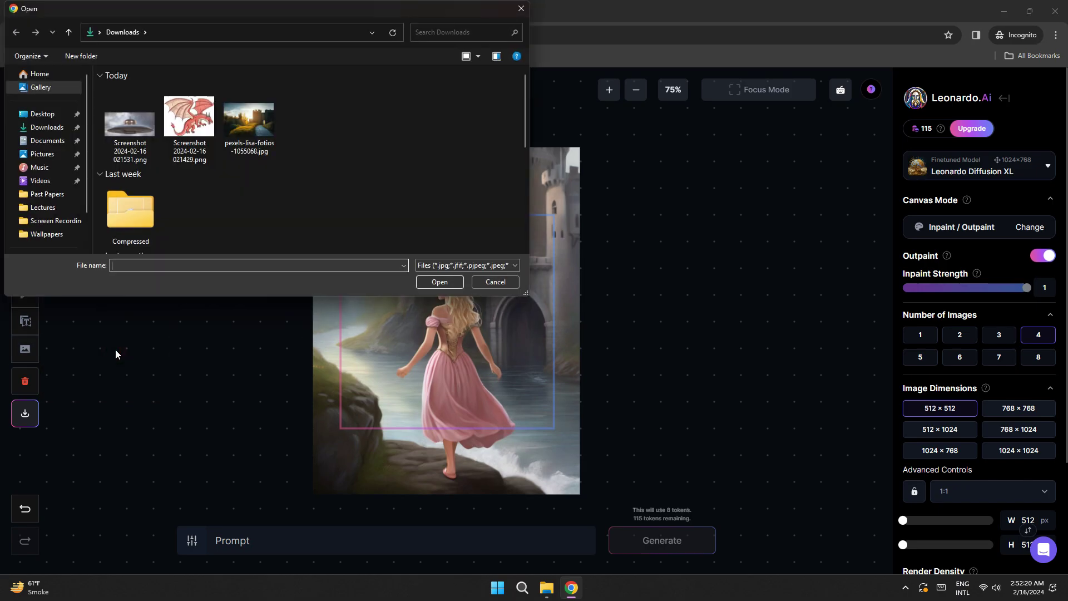
left_click(207, 155)
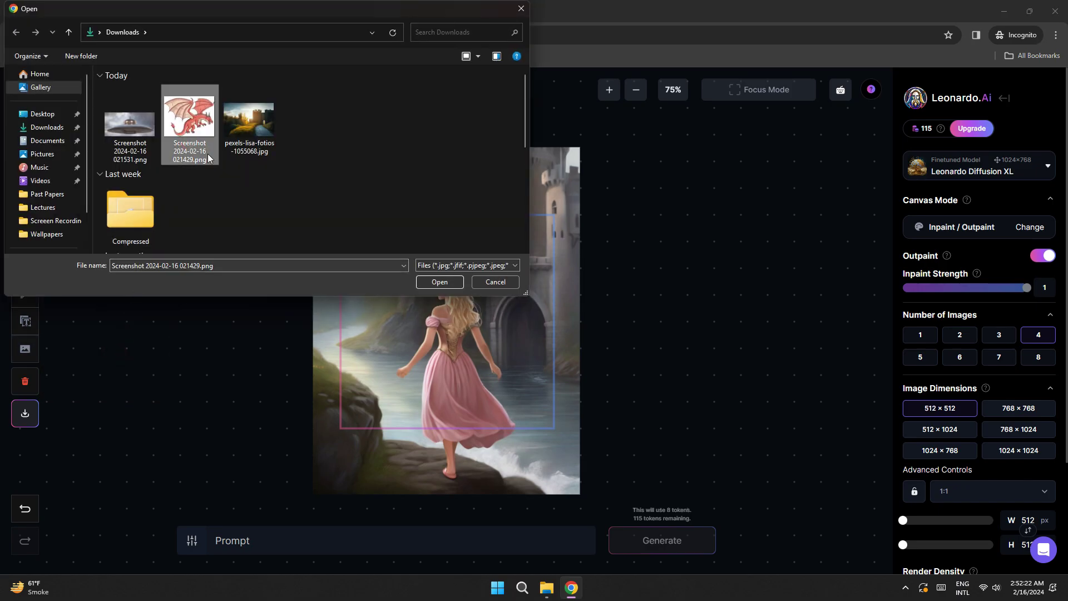
left_click(453, 286)
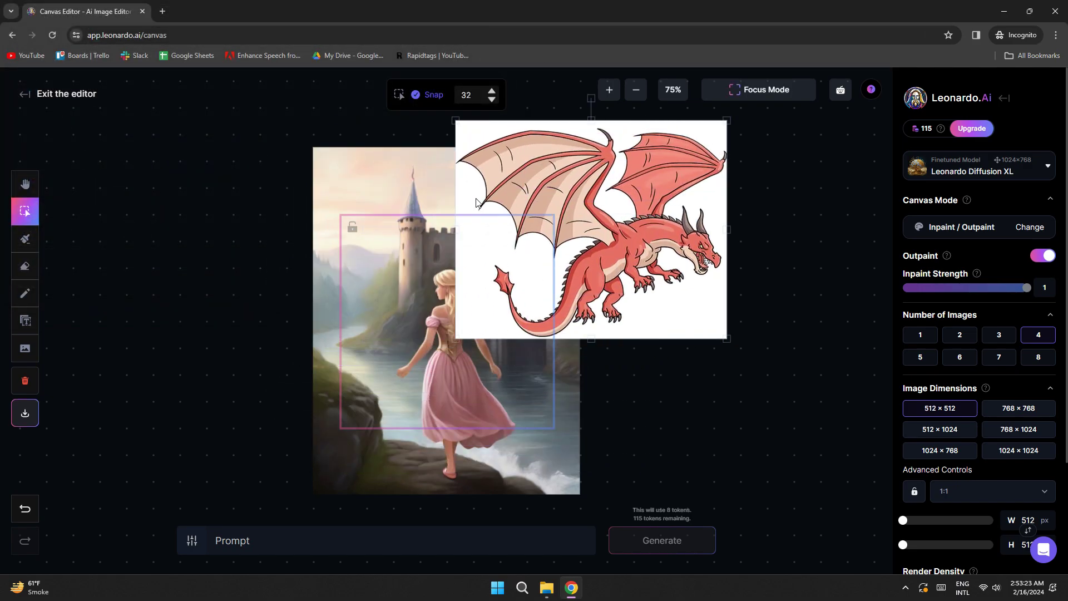
left_click(530, 334)
left_click_drag(531, 334, 477, 266)
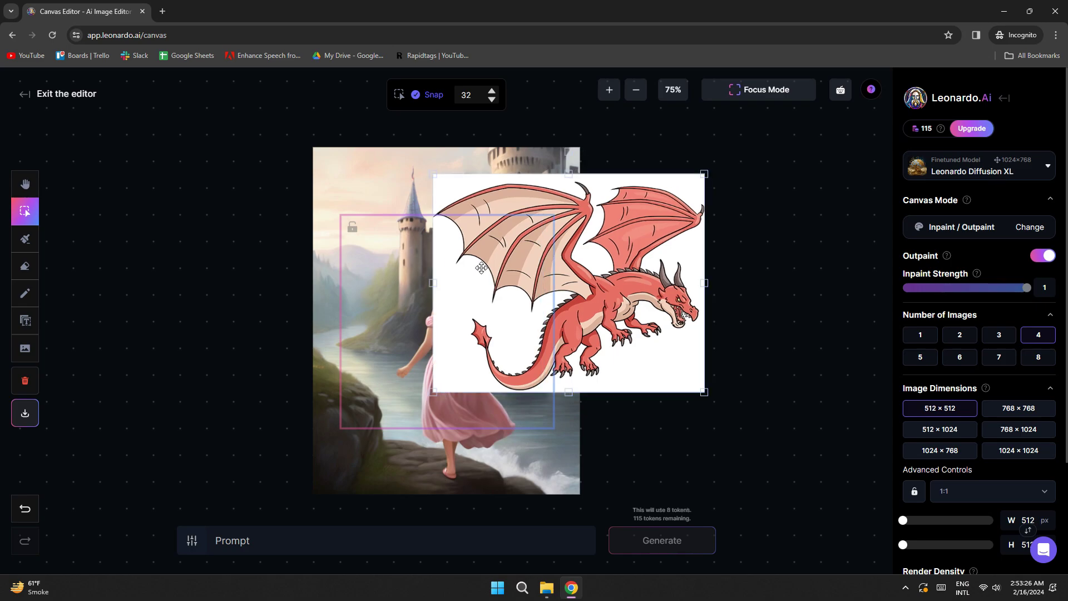
scroll(469, 285, "up", 1)
scroll(468, 285, "down", 1)
scroll(469, 286, "down", 1)
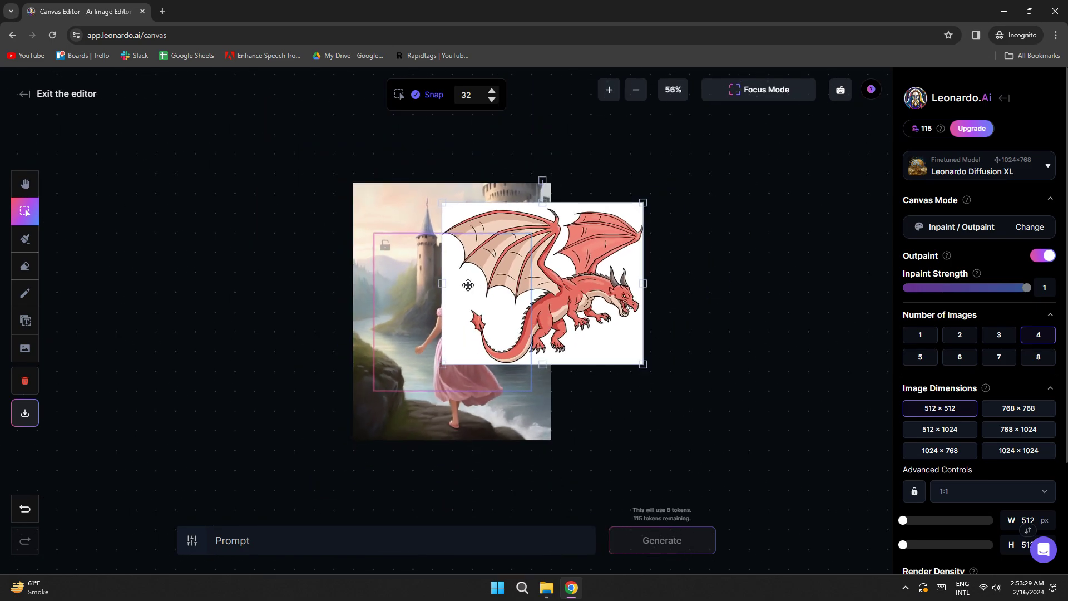
scroll(469, 285, "up", 1)
scroll(468, 286, "up", 2)
scroll(468, 286, "down", 1)
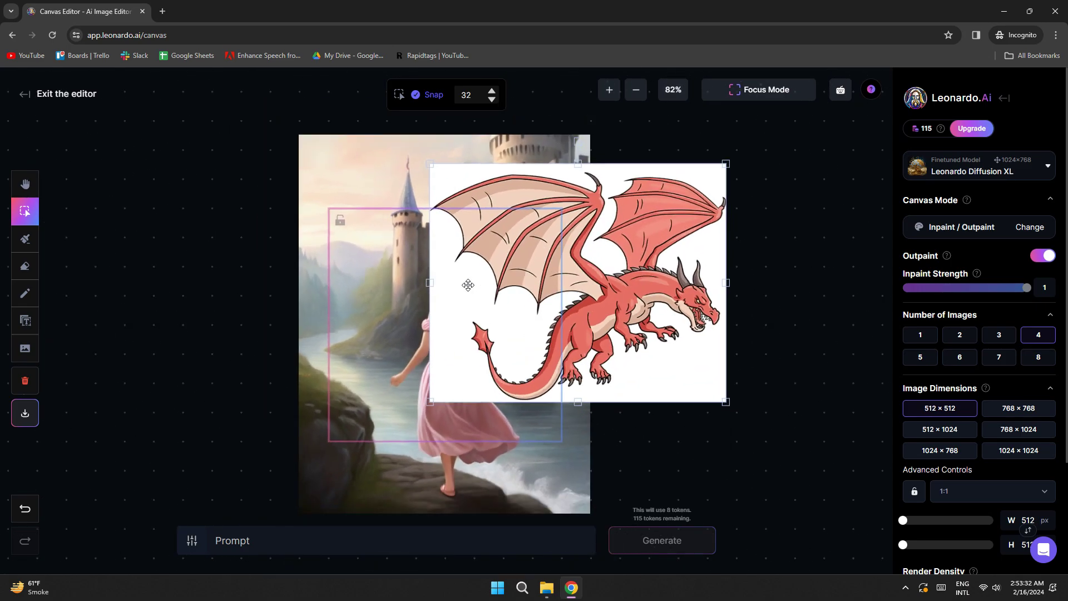
key("h")
mouse_move(452, 265)
left_mouse_down()
mouse_move(503, 257)
mouse_move(482, 251)
left_mouse_up()
key("v")
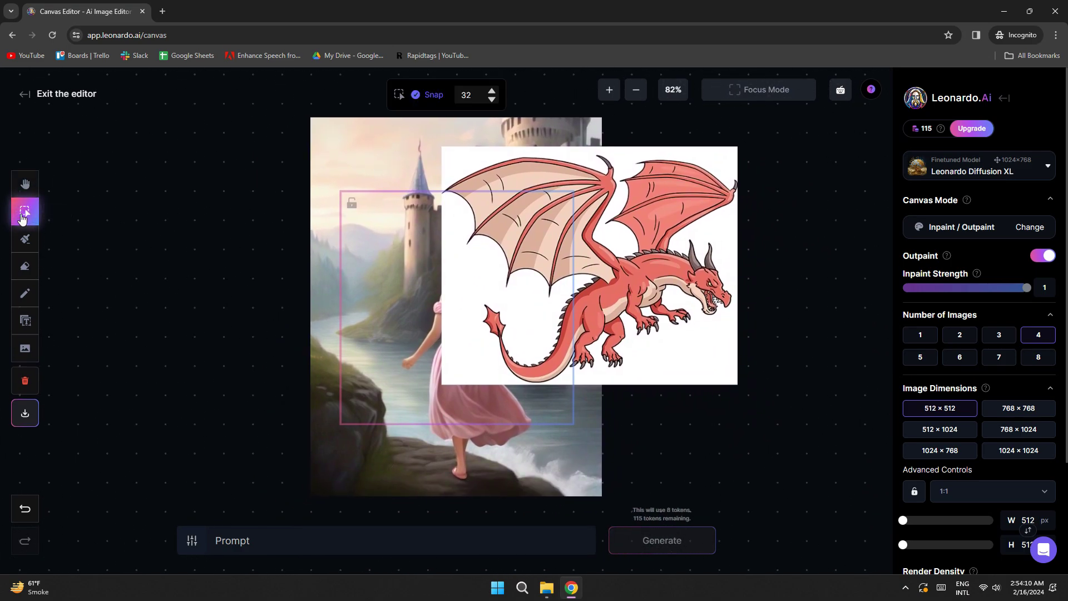
left_click(615, 231)
left_click_drag(615, 232, 682, 290)
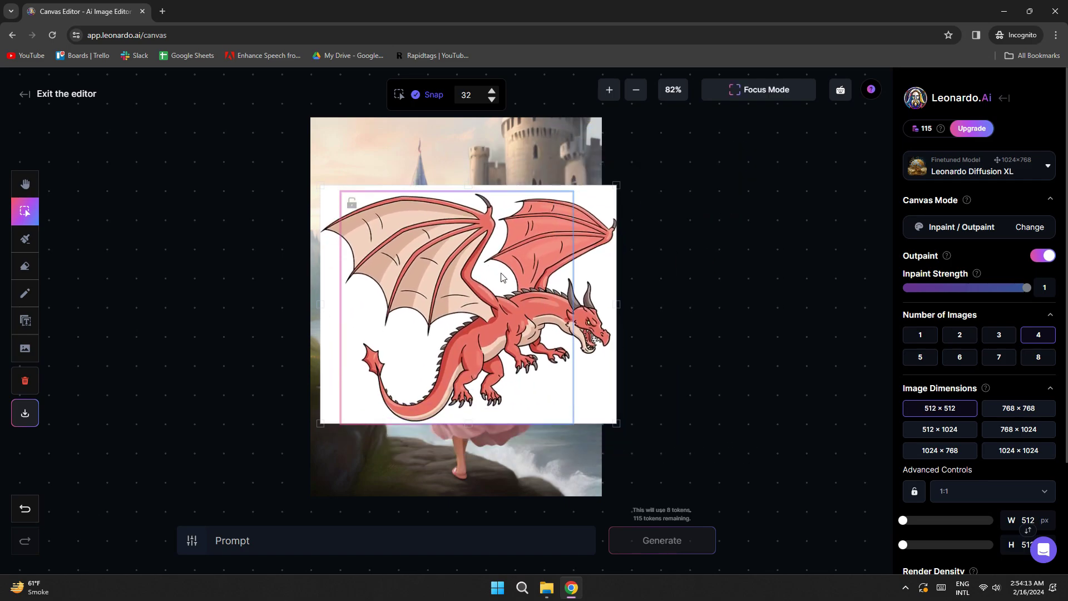
mouse_move(499, 200)
left_mouse_down()
mouse_move(556, 265)
mouse_move(625, 303)
left_mouse_up()
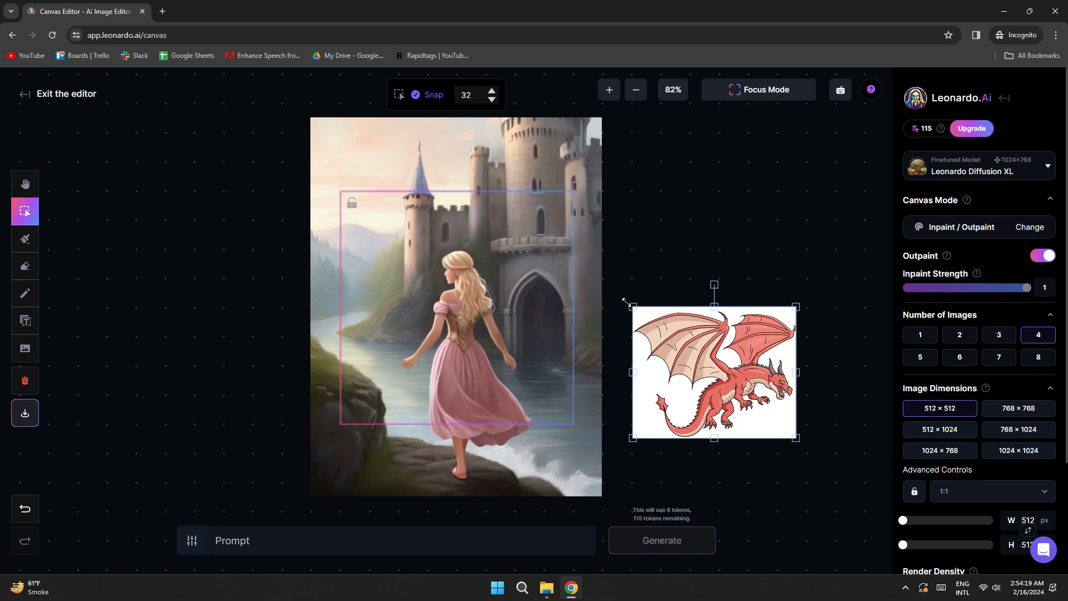
mouse_move(715, 283)
left_mouse_down()
mouse_move(684, 287)
mouse_move(740, 289)
mouse_move(683, 287)
mouse_move(716, 285)
left_mouse_up()
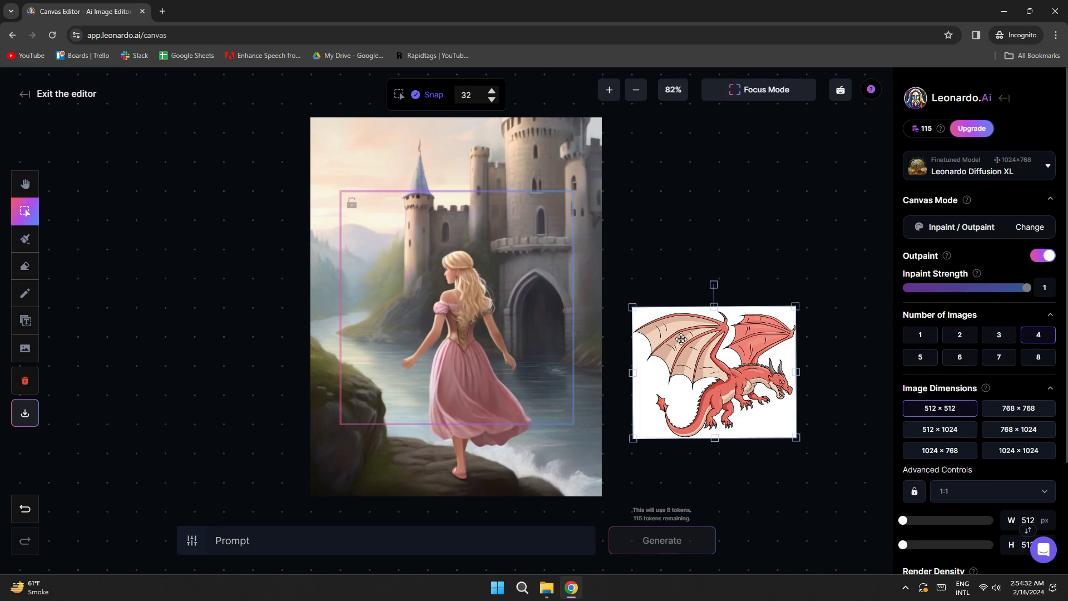
key("Delete")
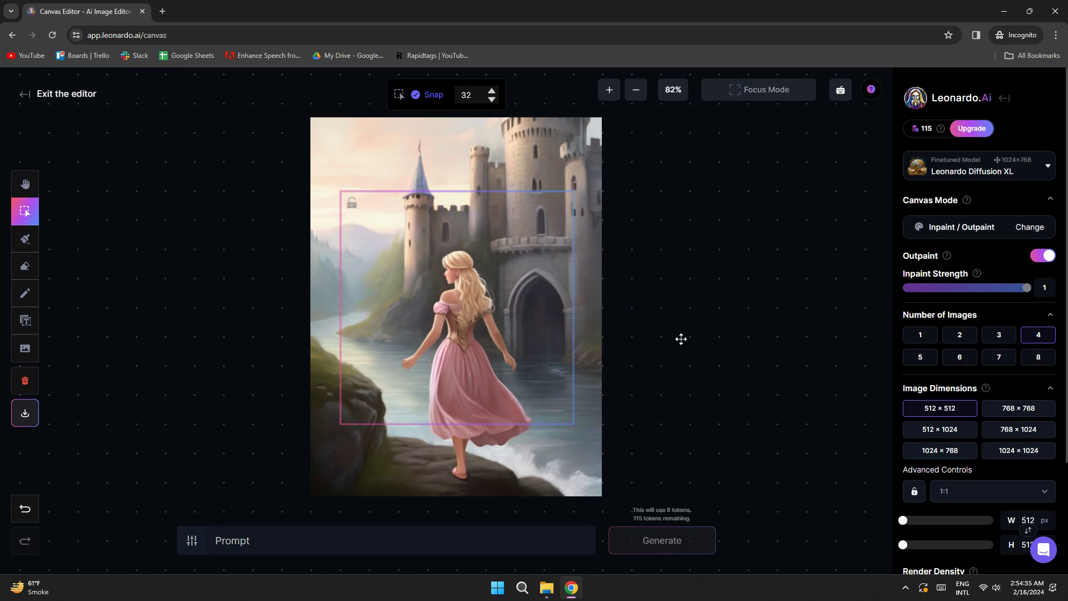
key("ctrl+z")
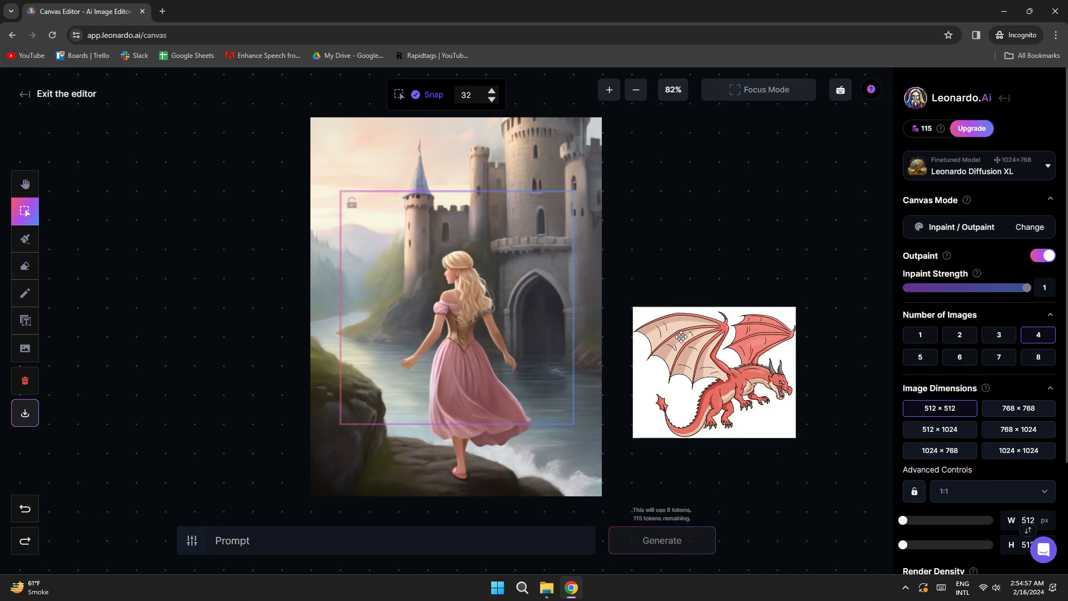
left_click(26, 295)
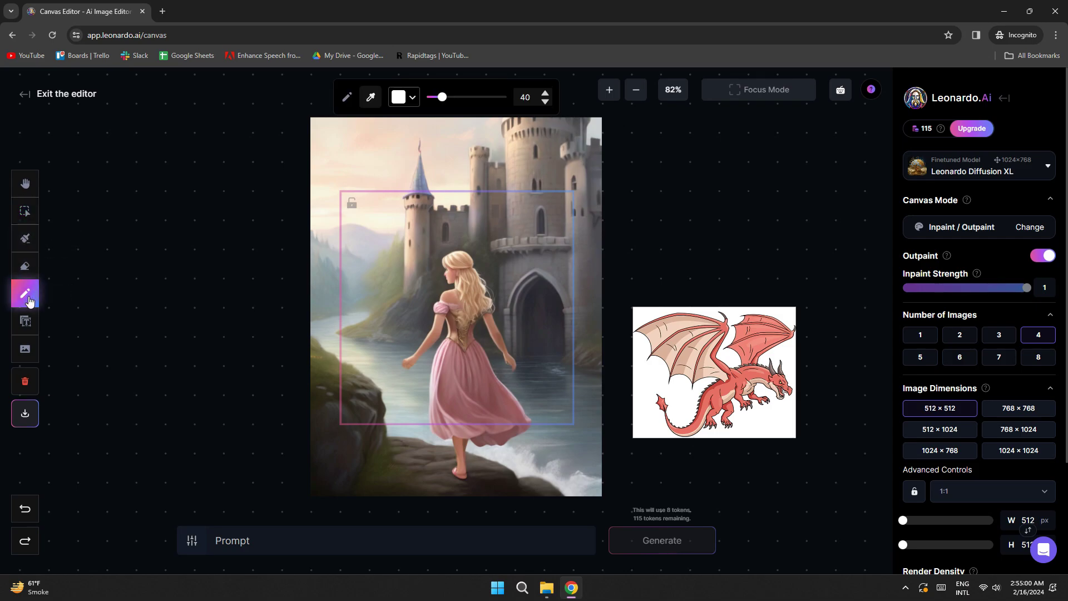
left_click(412, 97)
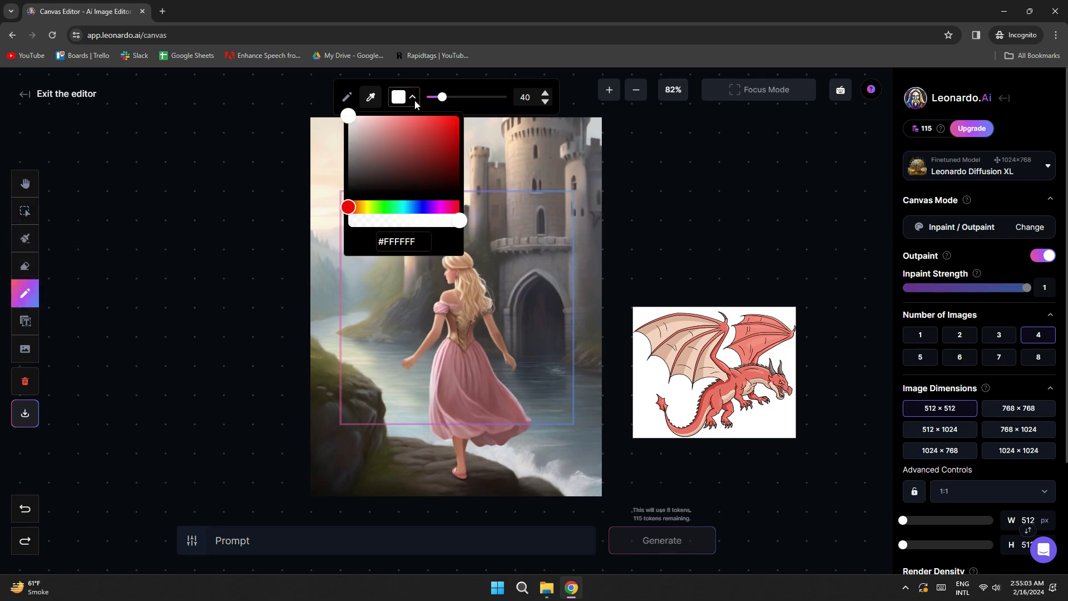
left_click_drag(432, 119, 459, 115)
left_click(367, 208)
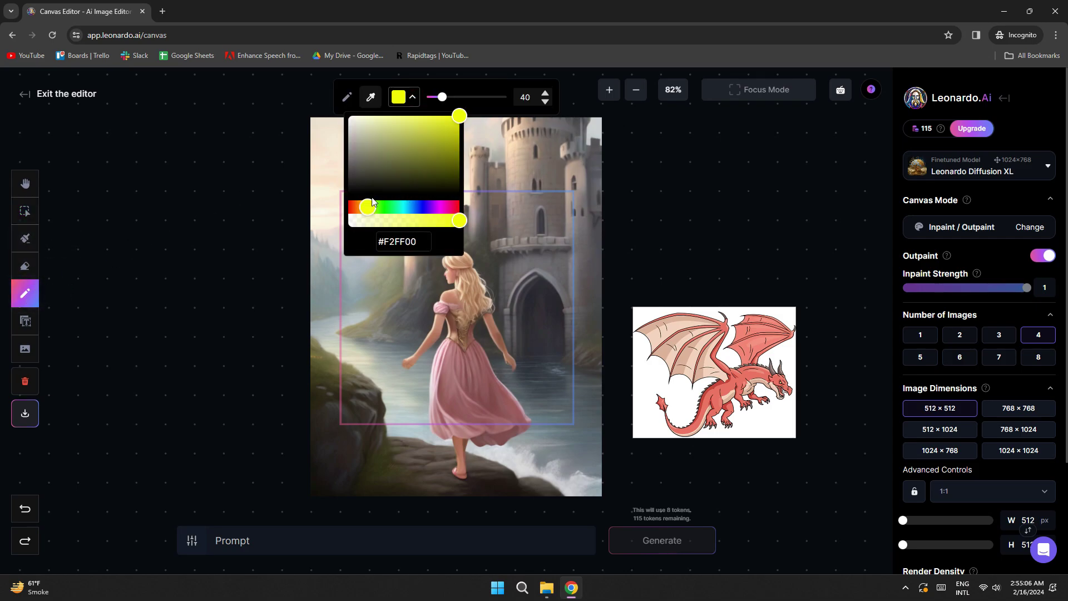
left_click(414, 98)
left_click_drag(442, 97, 431, 97)
left_click_drag(401, 289, 401, 248)
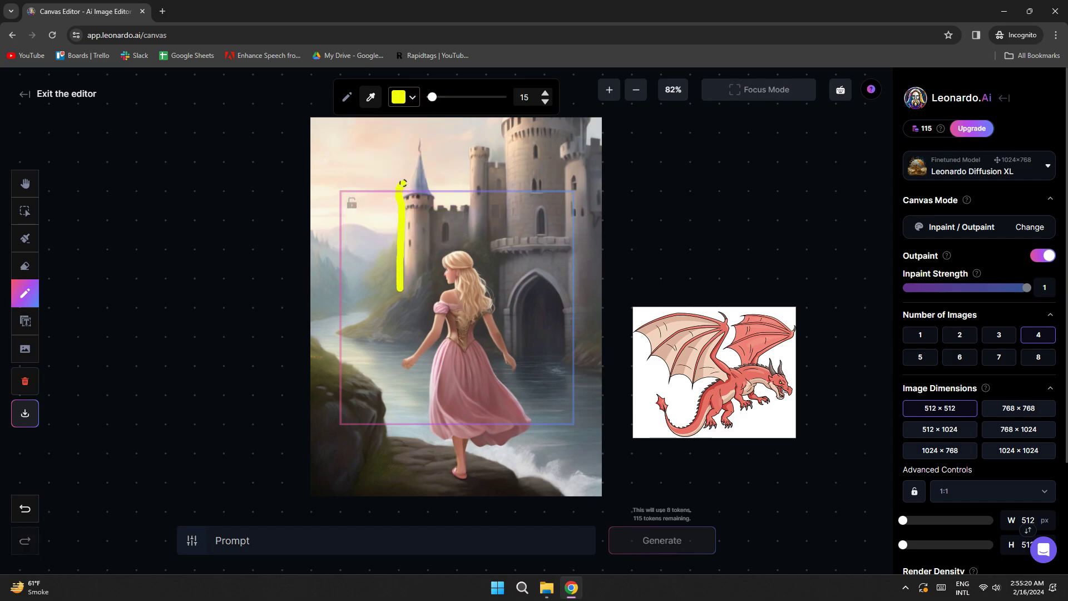
key("ctrl+z")
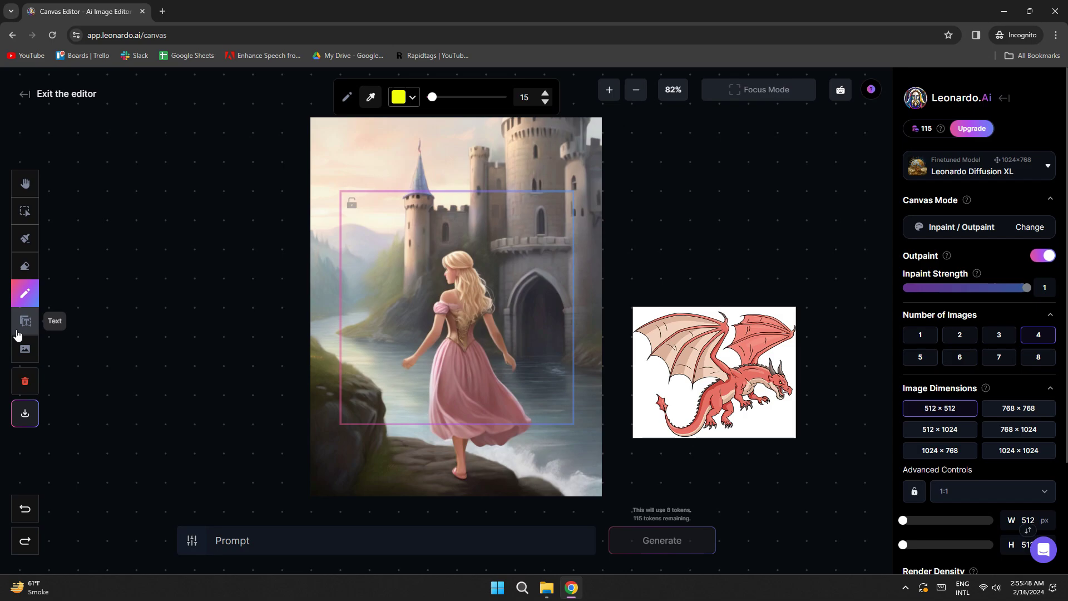
left_click(25, 320)
left_click(381, 249)
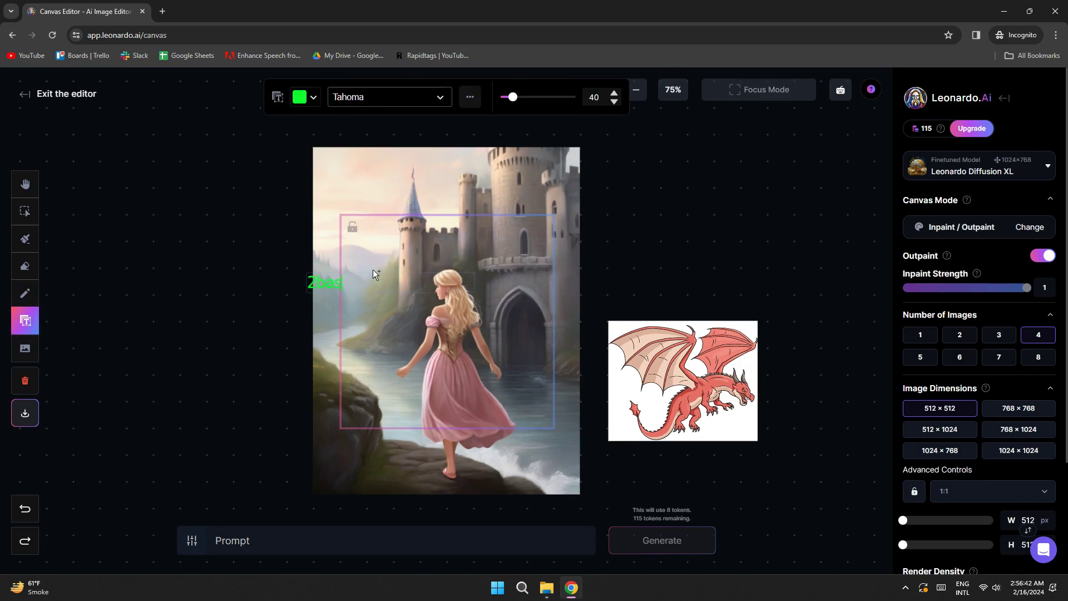
type("atech")
key("ctrl+a")
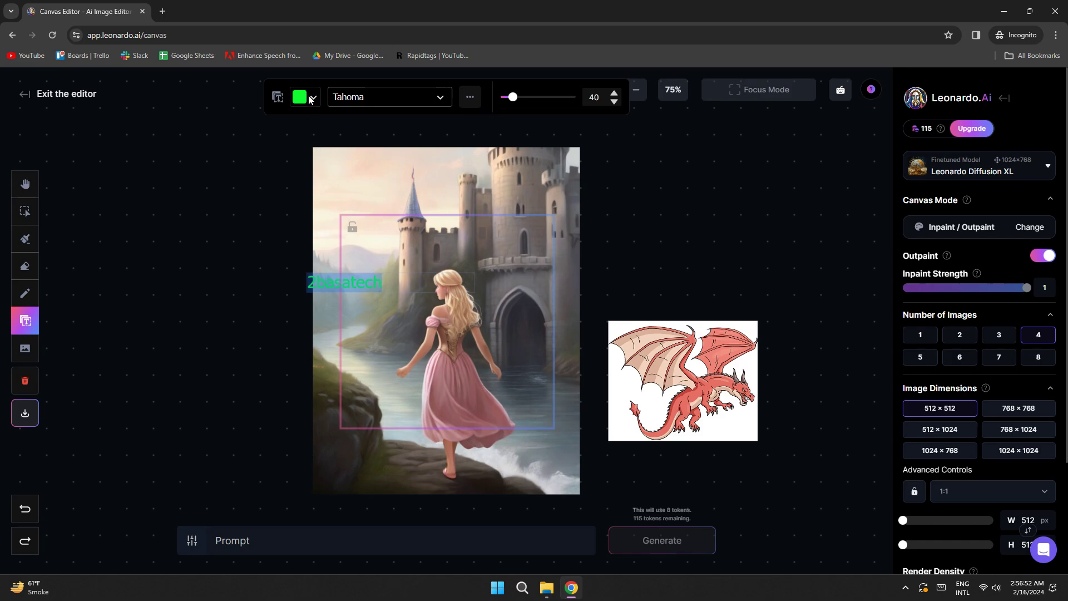
left_click(307, 96)
left_click(394, 97)
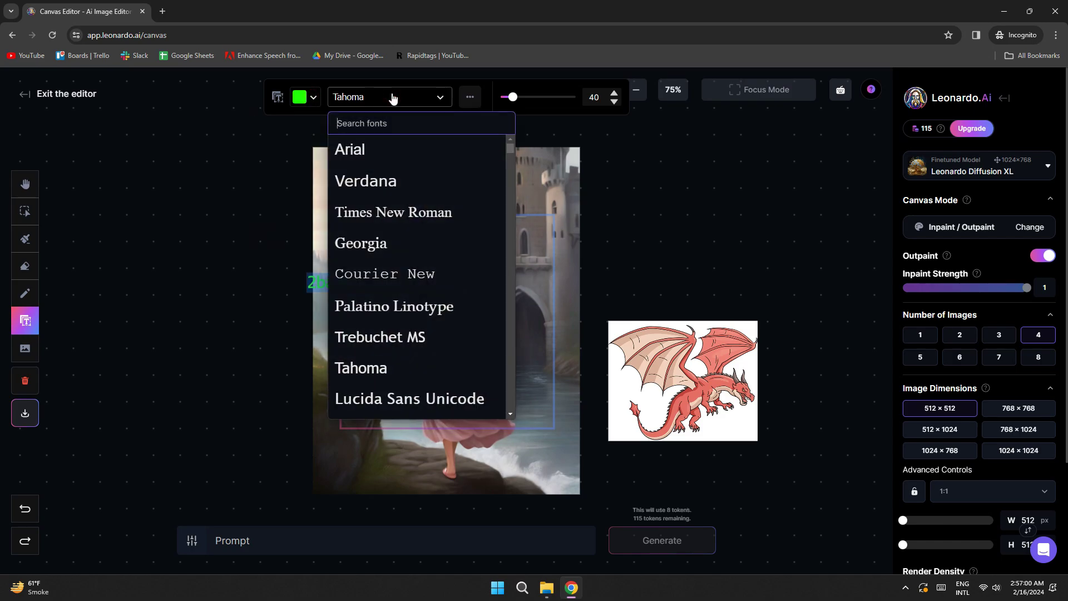
left_click(406, 306)
left_click(470, 97)
left_click(286, 138)
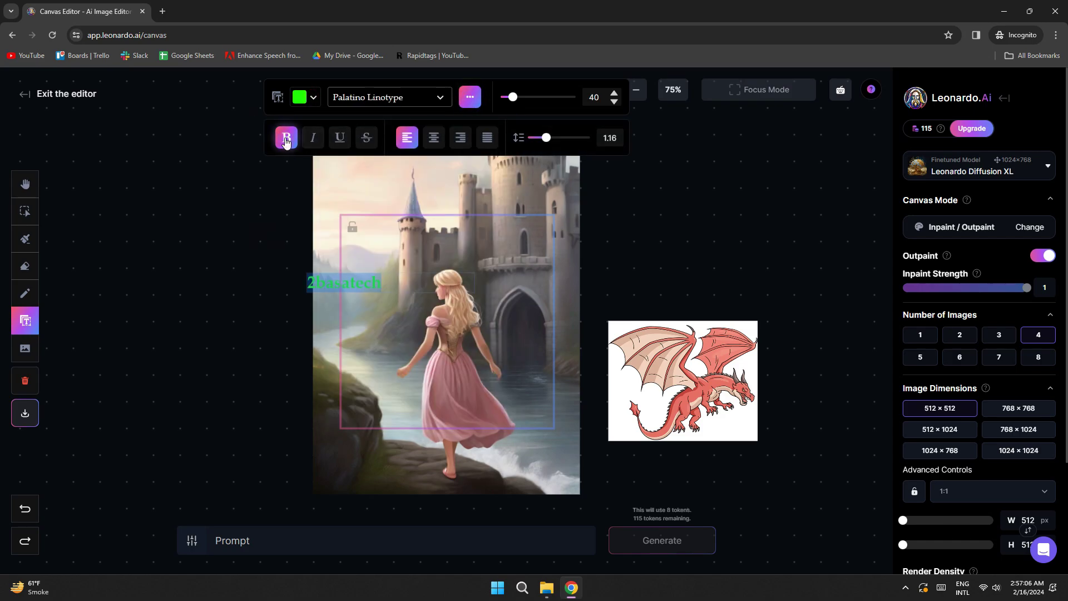
left_click(470, 98)
left_click_drag(512, 100, 551, 104)
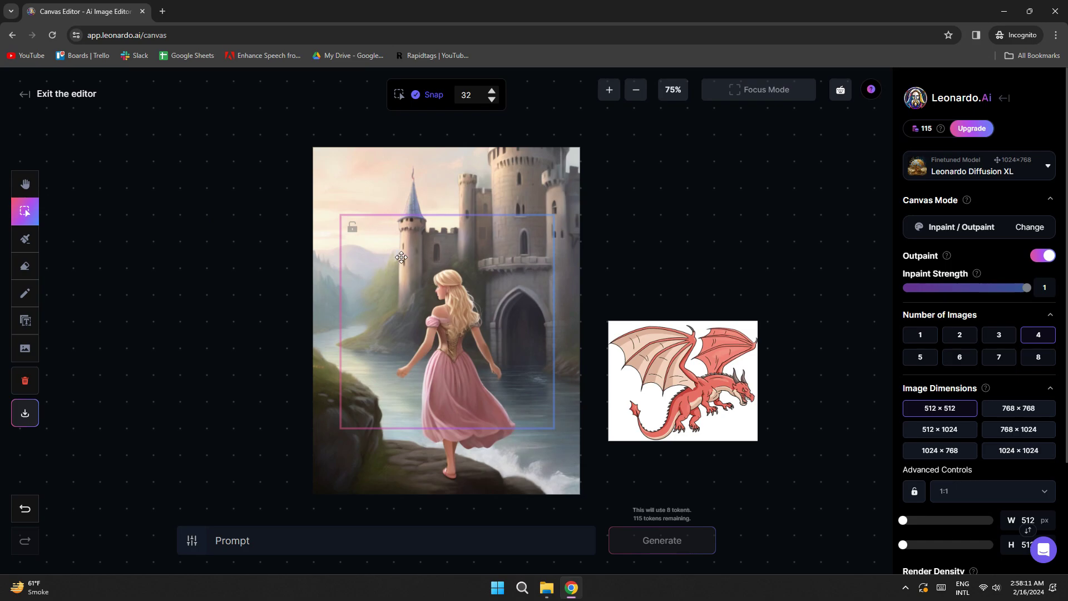
scroll(401, 257, "up", 3)
scroll(402, 257, "down", 2)
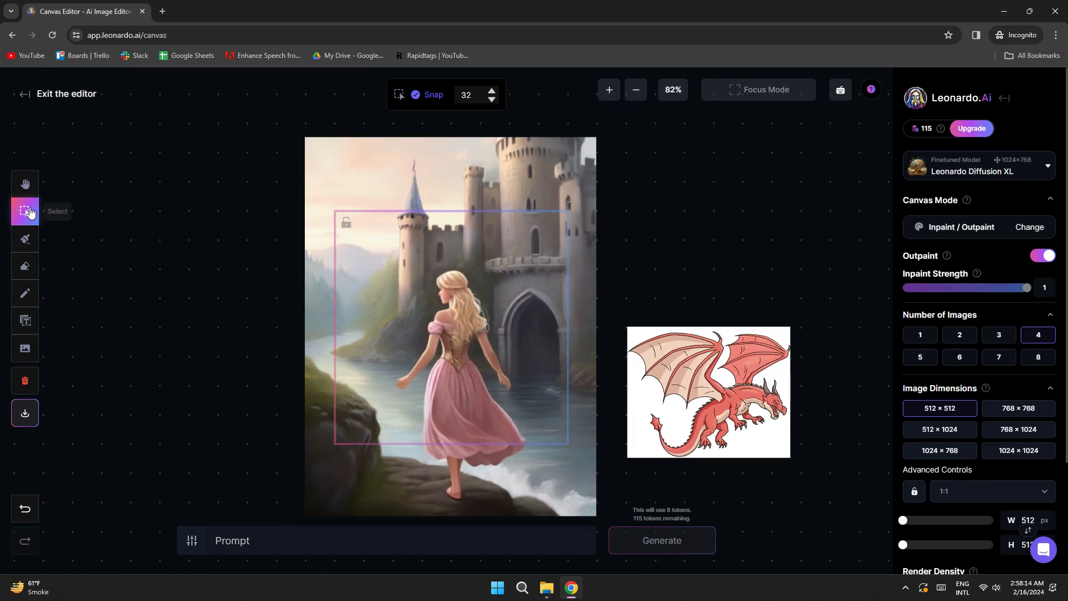
Step: Move the generation frame to the image's top-left and mask the sky left of the spire
left_click(345, 217)
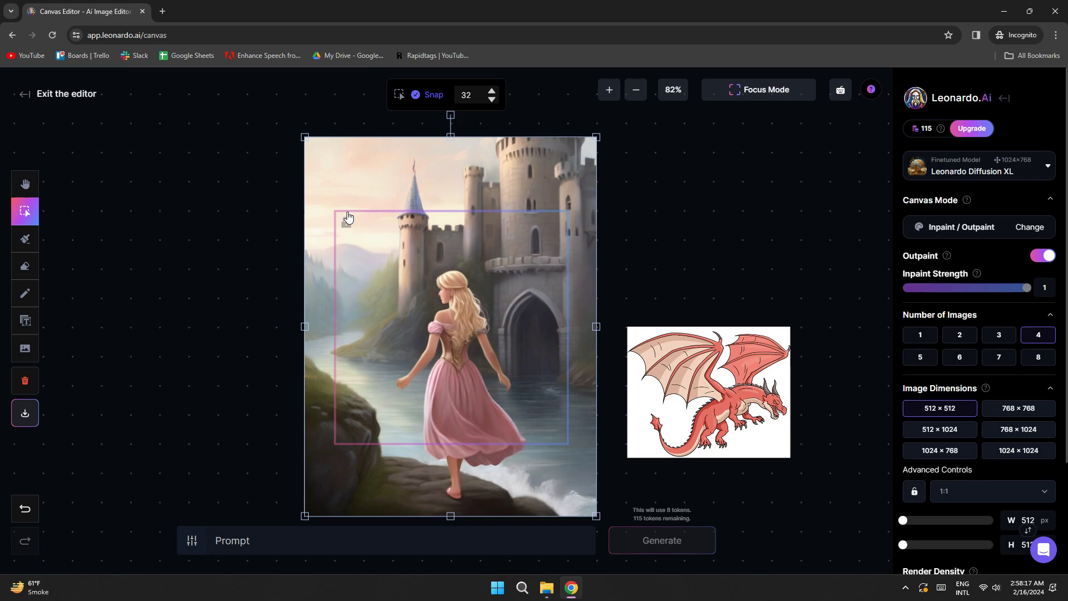
left_click(638, 272)
mouse_move(384, 209)
left_mouse_down()
mouse_move(384, 248)
mouse_move(340, 138)
left_mouse_up()
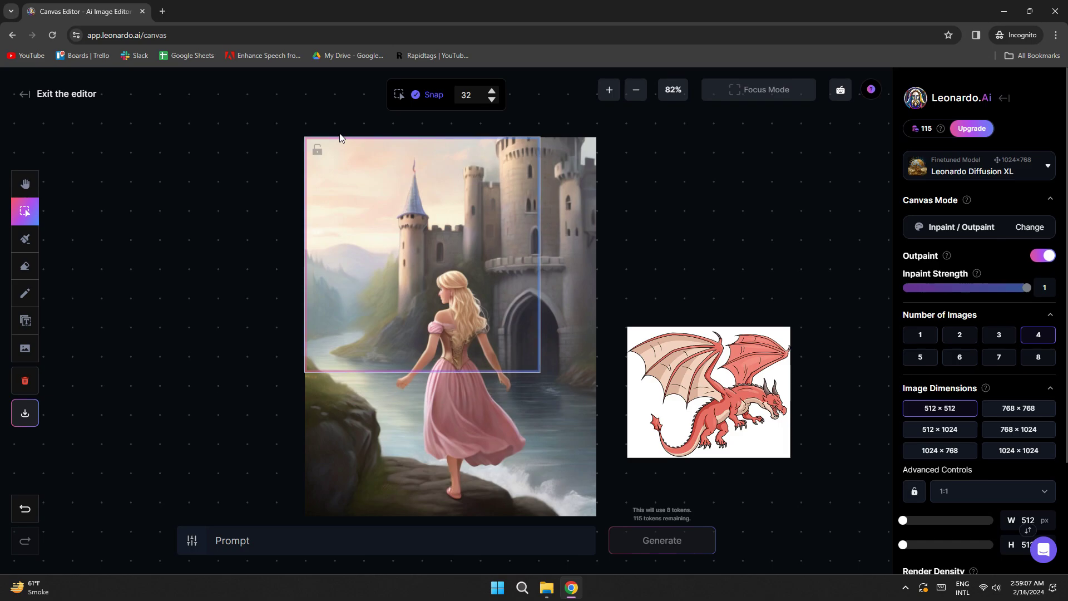
left_click(25, 239)
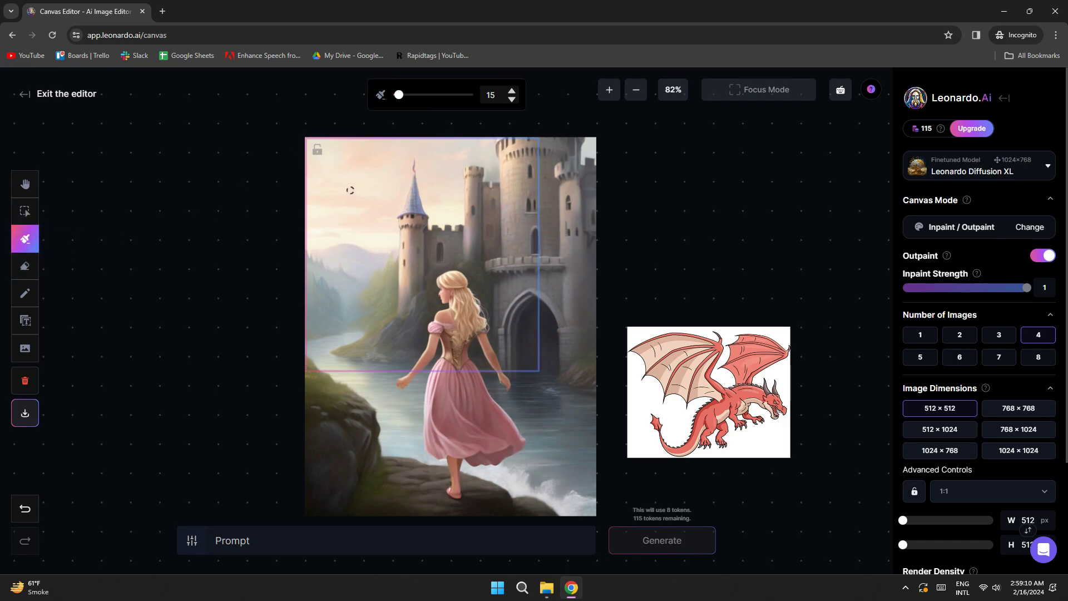
mouse_move(311, 200)
left_mouse_down()
mouse_move(351, 198)
mouse_move(366, 235)
left_mouse_up()
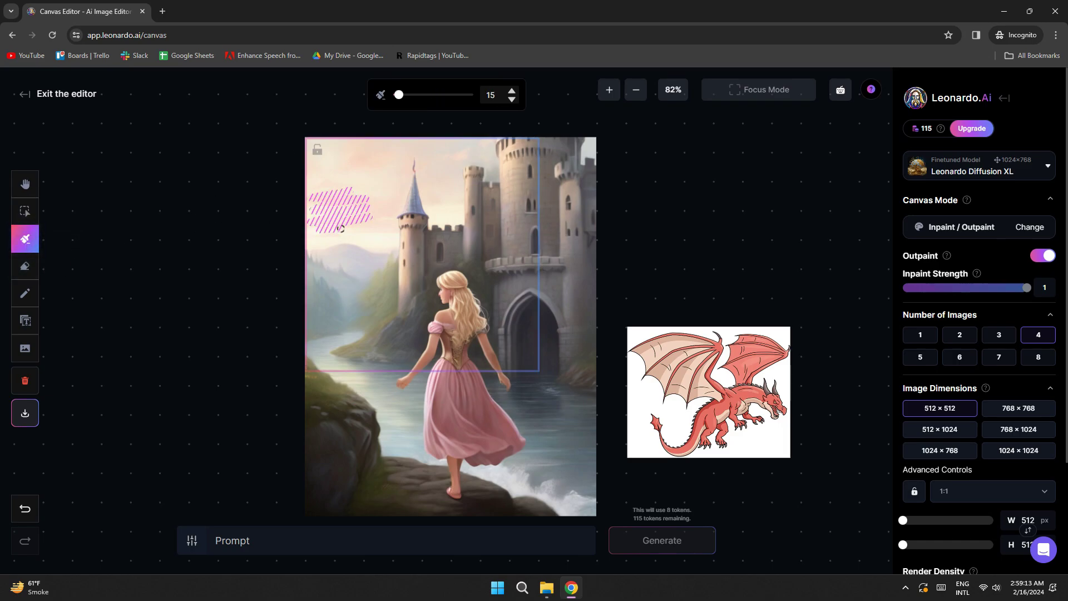
Step: Generate 'birds flying' inpaint variations for the masked sky, browse them, and cancel
left_click(268, 539)
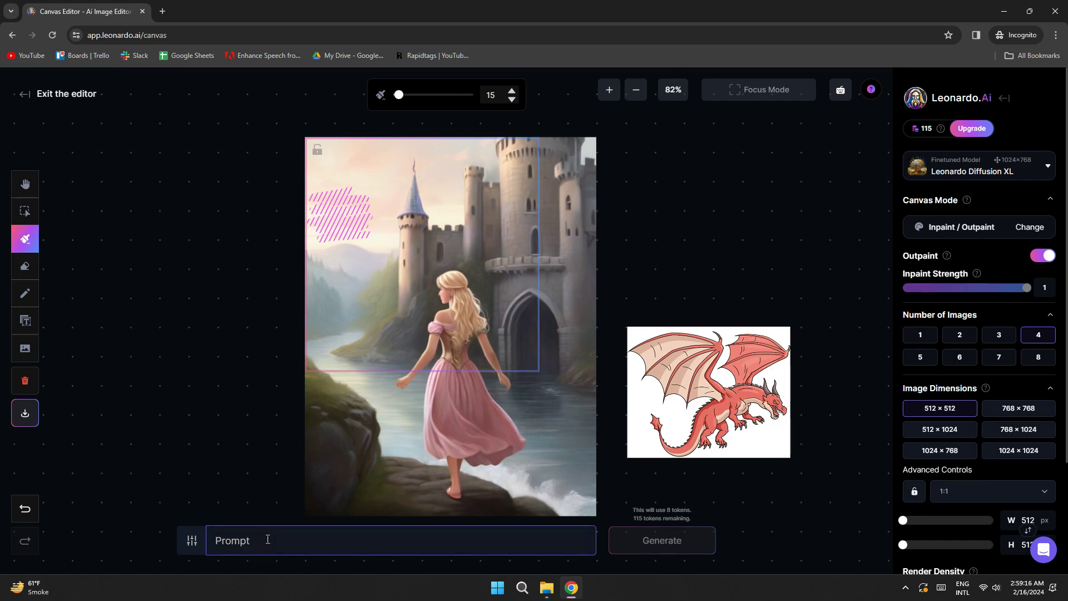
type("birds flying")
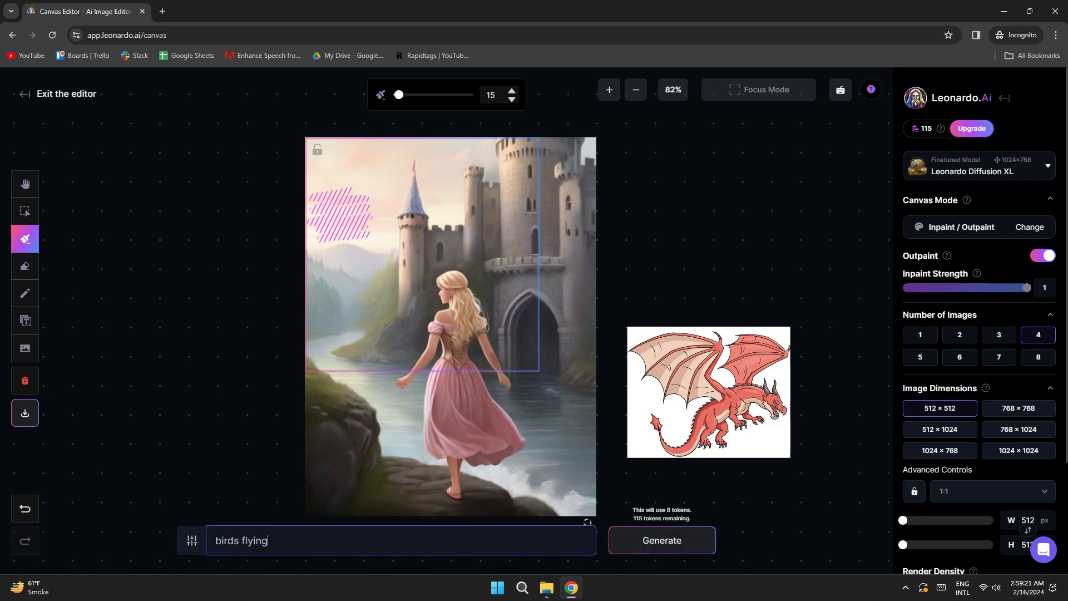
left_click(672, 539)
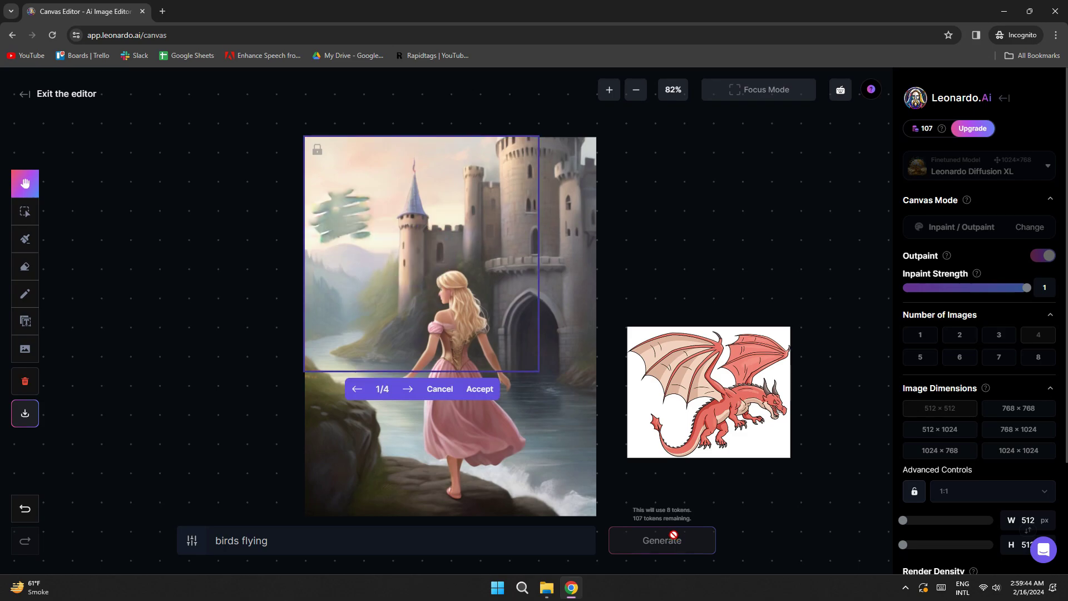
left_click(407, 389)
left_click(407, 394)
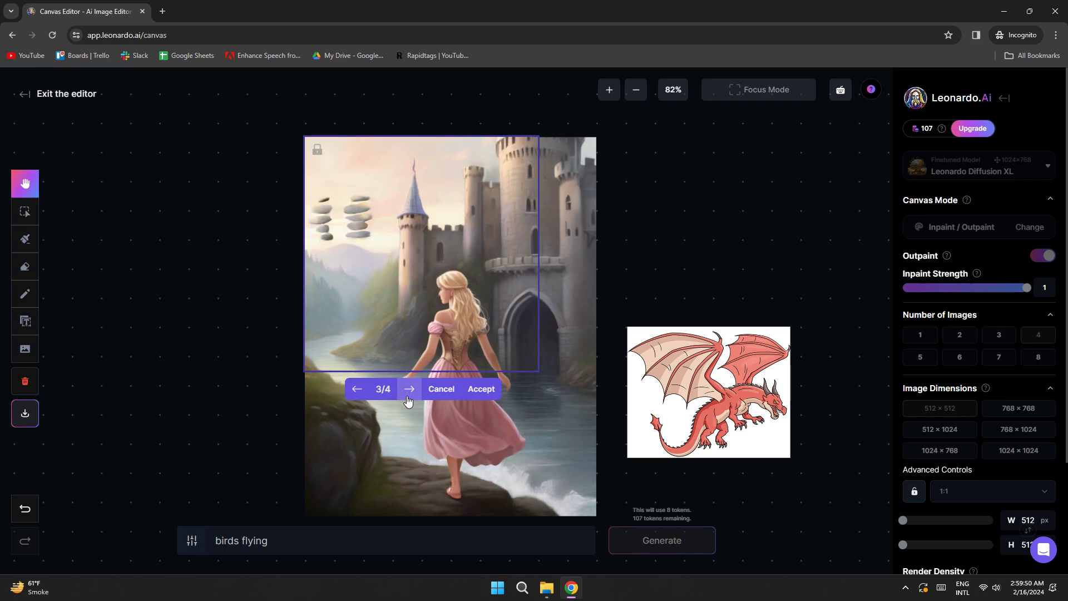
left_click(442, 390)
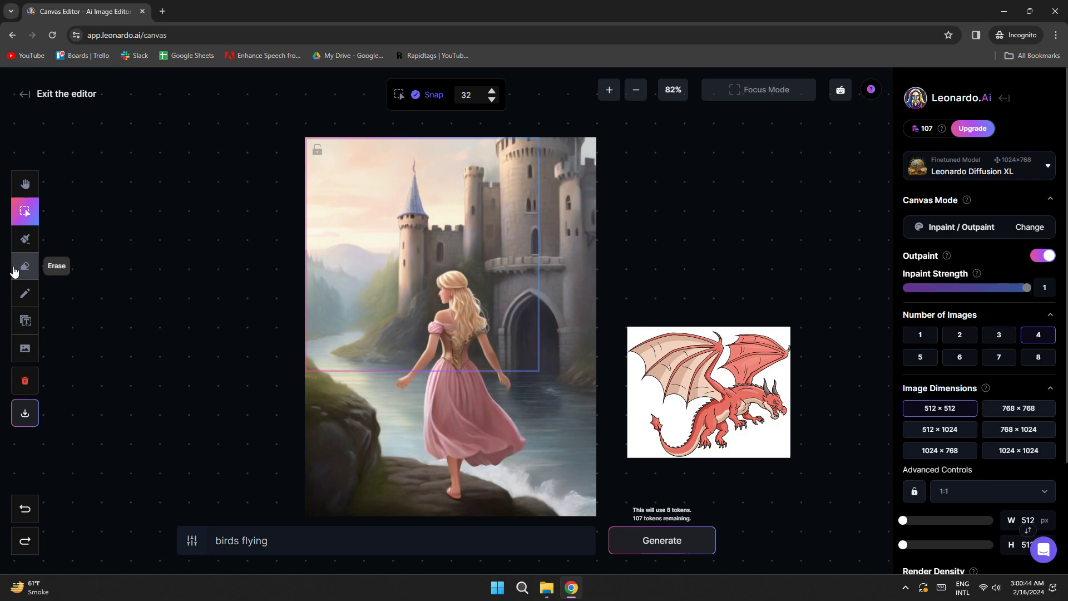
Step: Erase the sky patch, then generate and browse 'parrot' inpaint variations
left_click(25, 265)
mouse_move(351, 201)
left_mouse_down()
mouse_move(309, 209)
mouse_move(366, 230)
left_mouse_up()
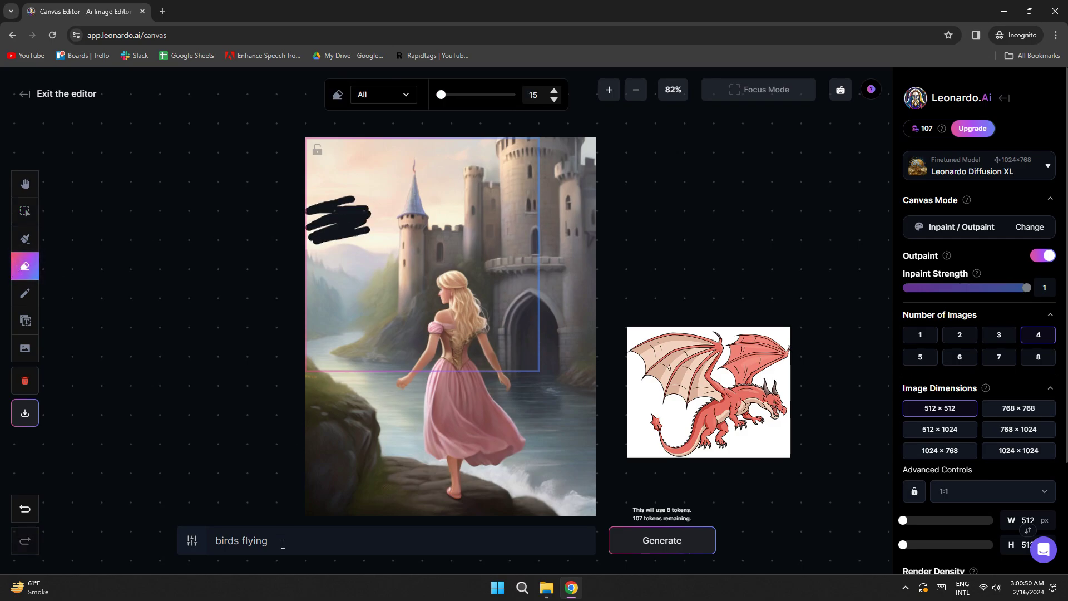
key("shift+Left")
key("shift+Left")
key("shift+Left")
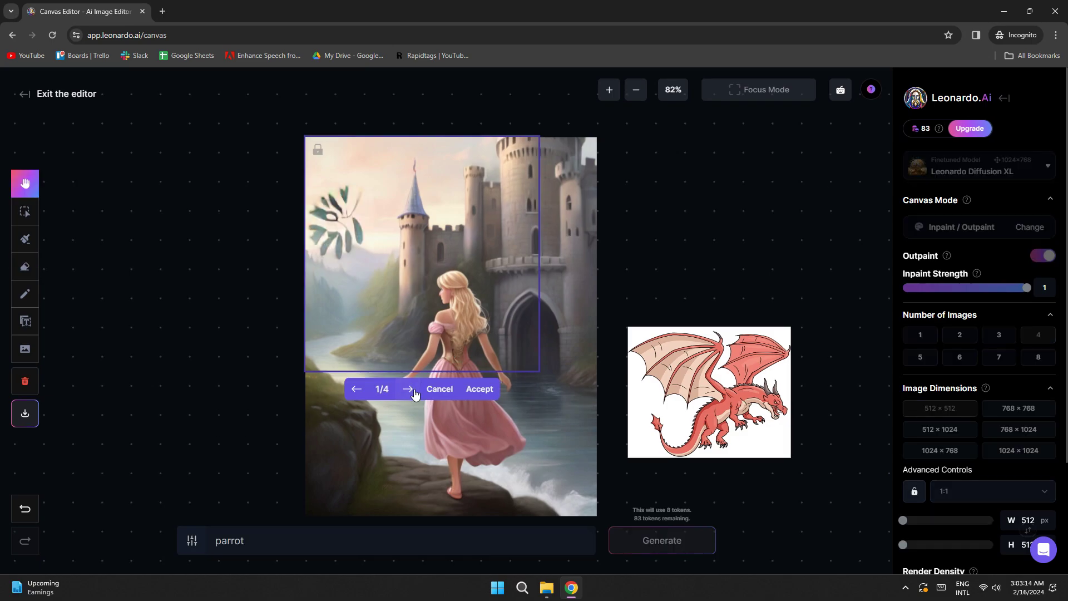
left_click(408, 390)
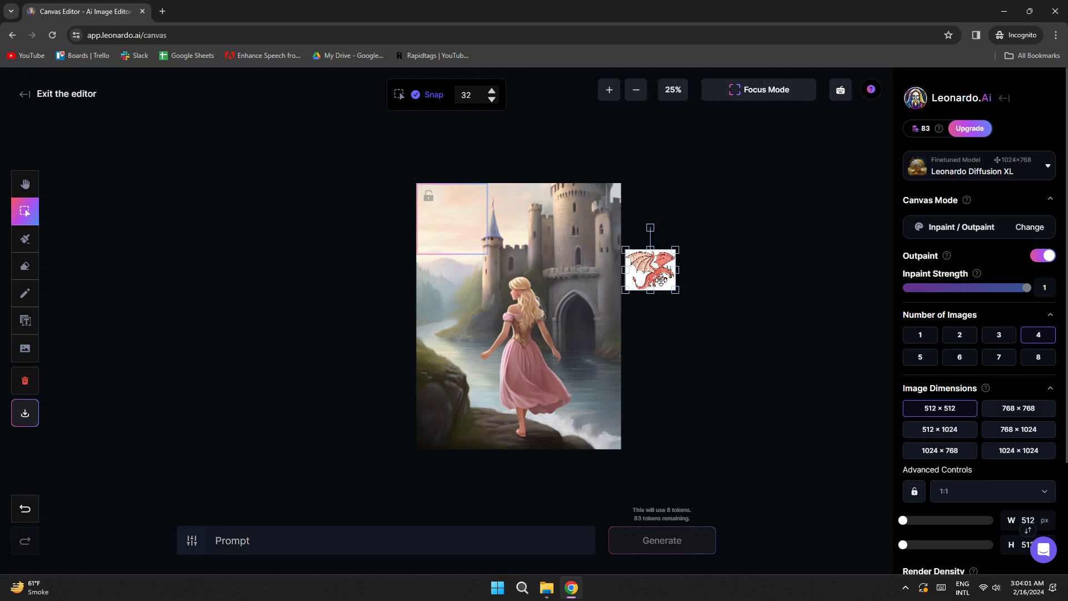
scroll(656, 277, "up", 5)
scroll(659, 279, "up", 3)
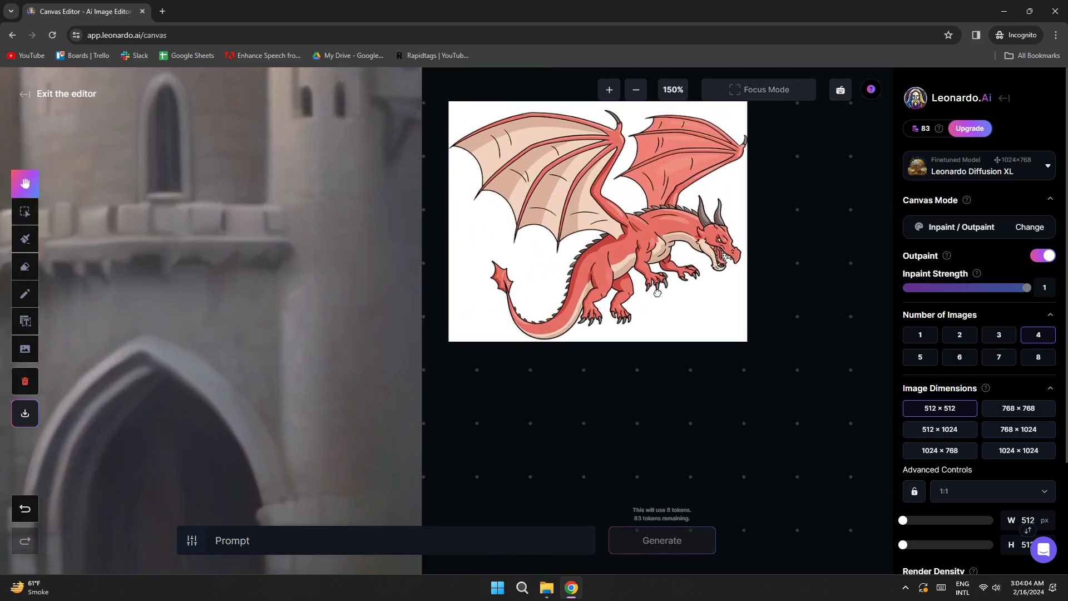
scroll(402, 324, "up", 2)
Step: Erase the white background along the dragon picture's left edge
left_click(25, 266)
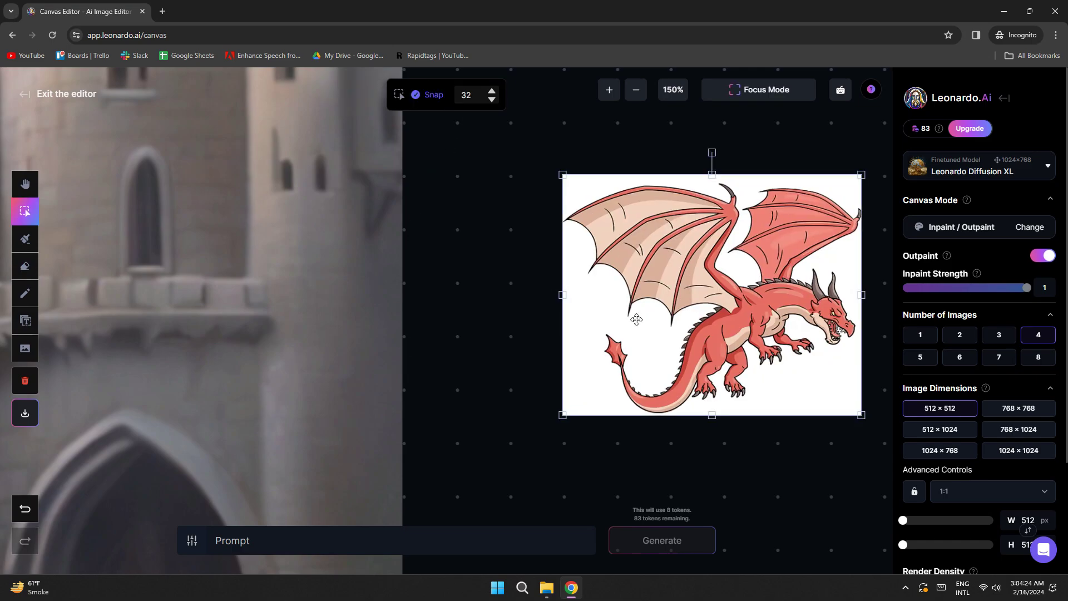
key("h")
mouse_move(630, 300)
left_mouse_down()
mouse_move(408, 297)
mouse_move(511, 296)
left_mouse_up()
key("v")
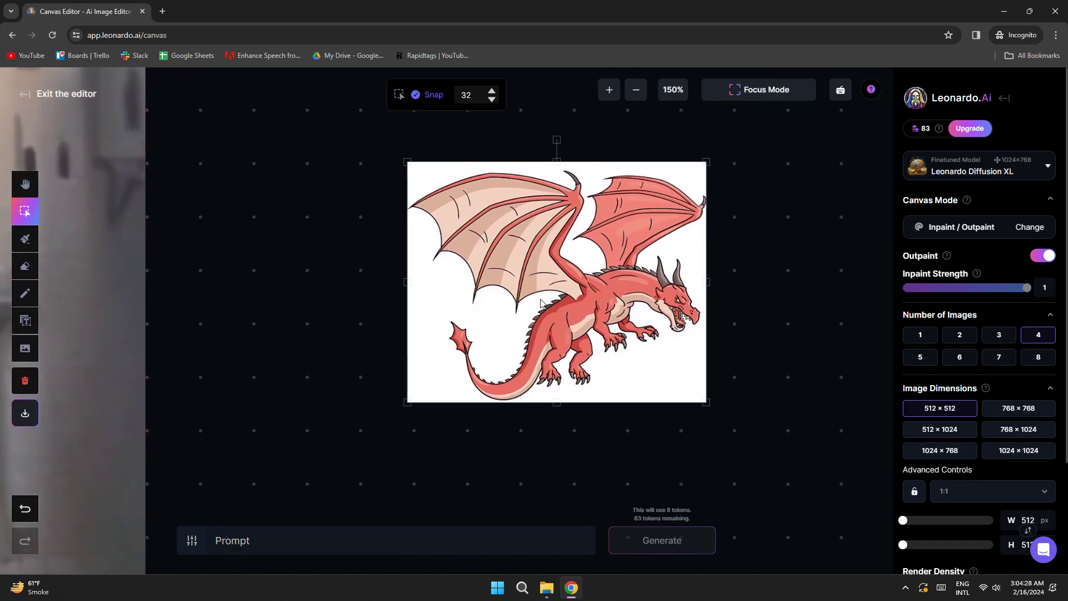
left_click(25, 265)
mouse_move(397, 412)
left_mouse_down()
mouse_move(470, 141)
mouse_move(732, 241)
mouse_move(721, 375)
mouse_move(546, 420)
mouse_move(500, 331)
left_mouse_up()
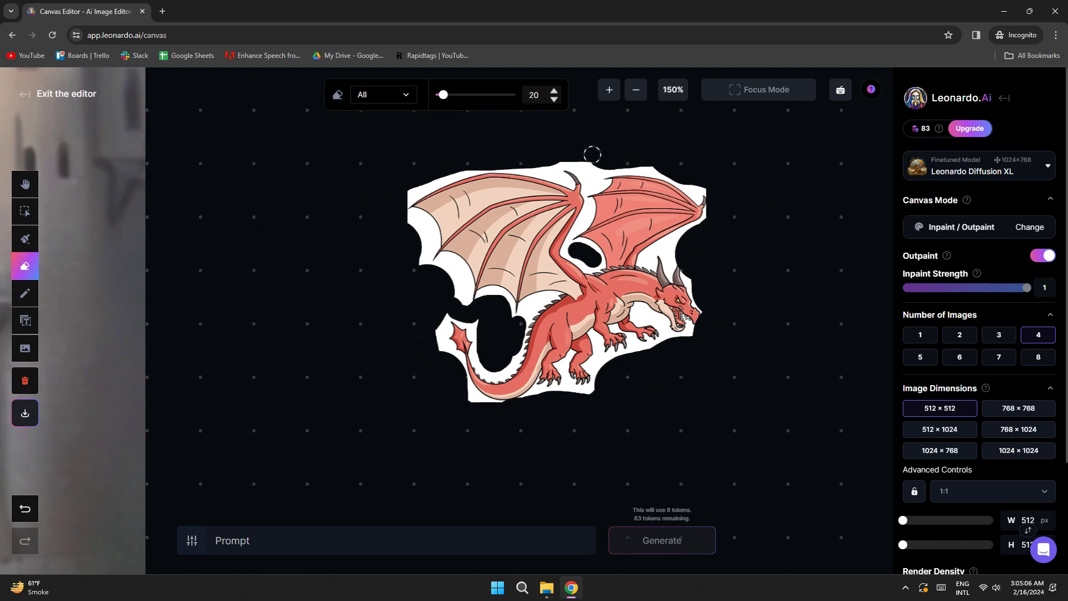
Step: Place the dragon in the sky at the castle picture's upper-left corner
left_click(636, 90)
left_click(636, 89)
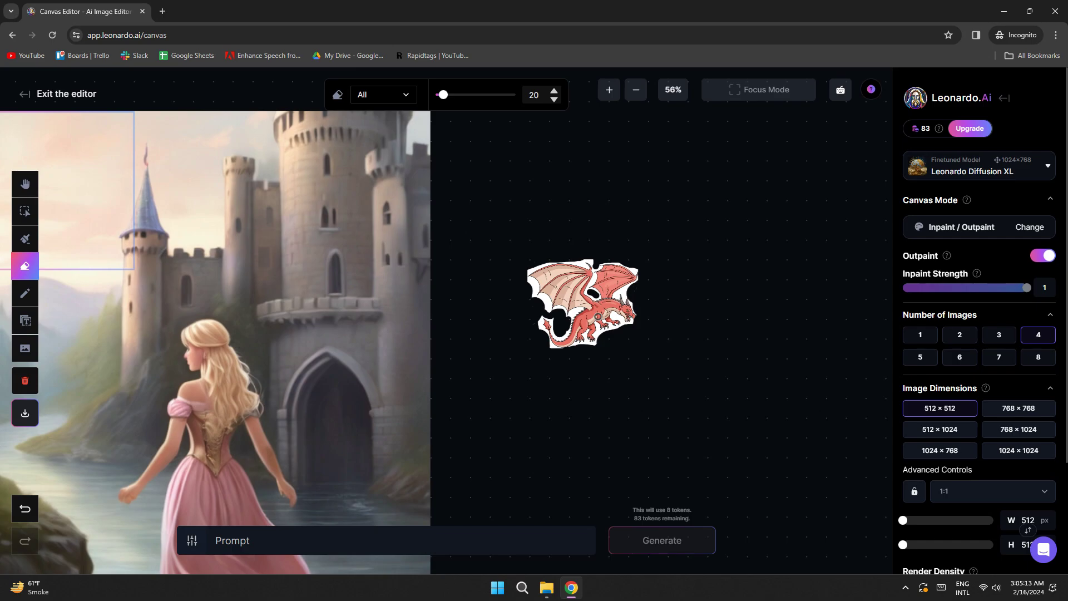
left_click(25, 210)
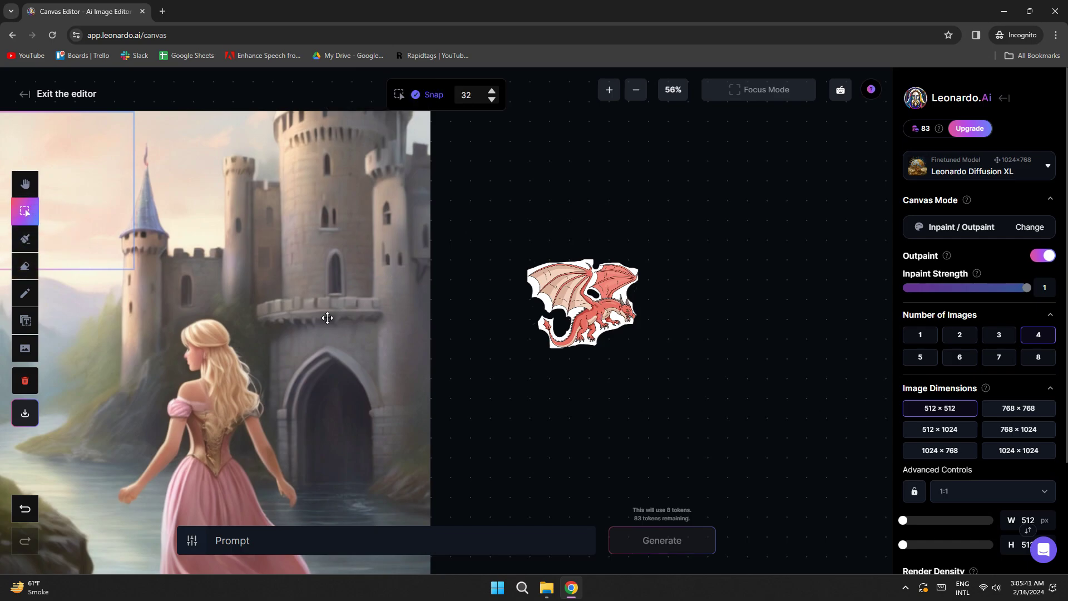
scroll(326, 317, "down", 2)
mouse_move(531, 311)
left_mouse_down()
mouse_move(144, 248)
mouse_move(357, 250)
left_mouse_up()
scroll(368, 259, "up", 2)
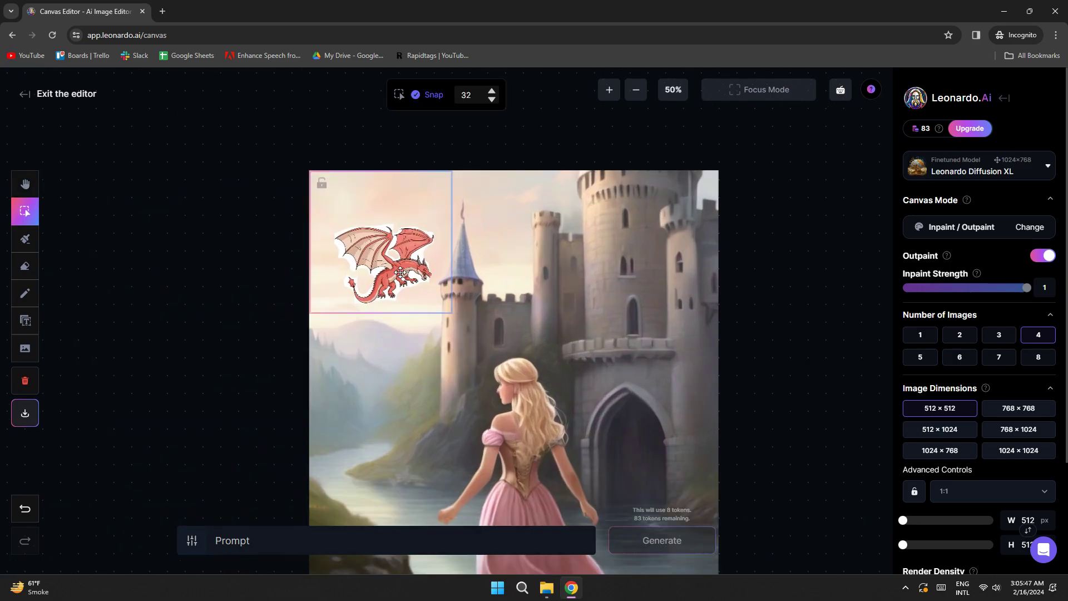
scroll(400, 273, "up", 3)
scroll(399, 273, "up", 2)
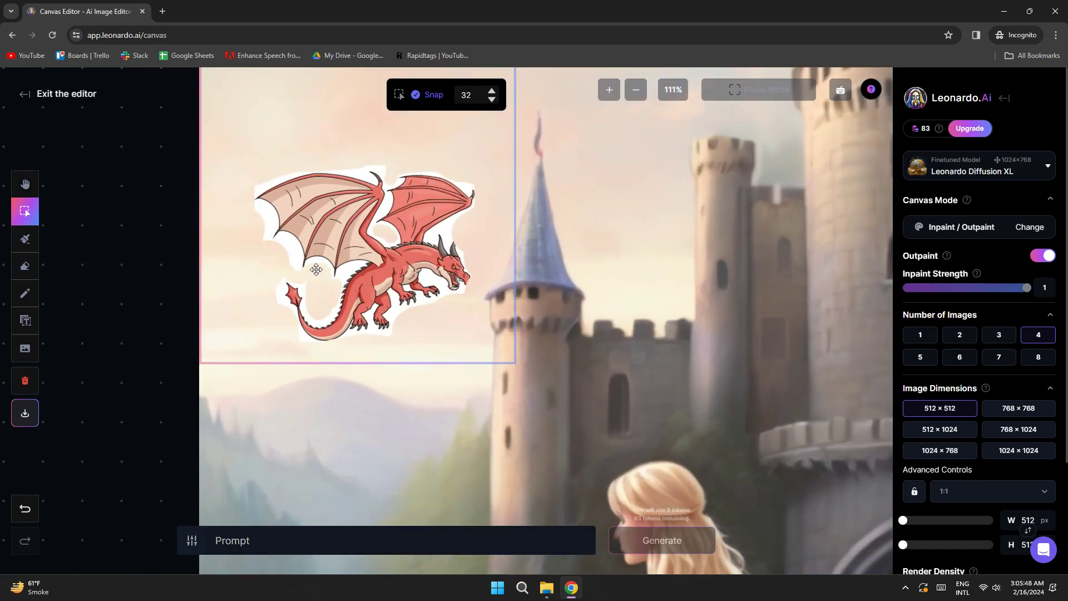
Step: Inpaint the masked dragon with 'a dragon flying in the sky' and accept variation 4/4
left_click(25, 239)
mouse_move(384, 339)
left_mouse_down()
mouse_move(394, 173)
mouse_move(400, 338)
left_mouse_up()
left_click(316, 543)
type("a dragon flying in the sky")
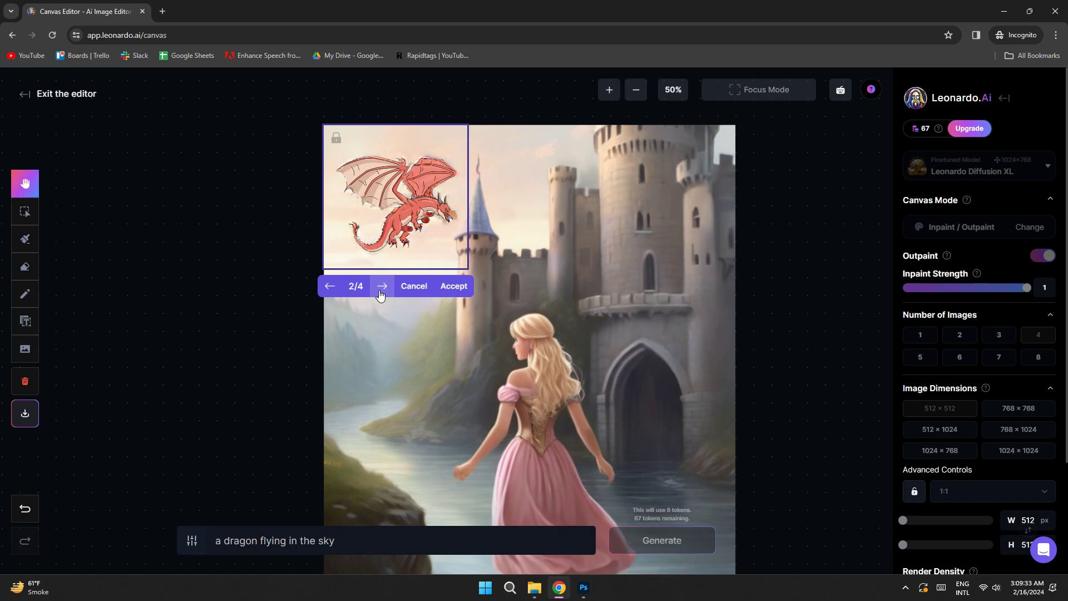
left_click(380, 286)
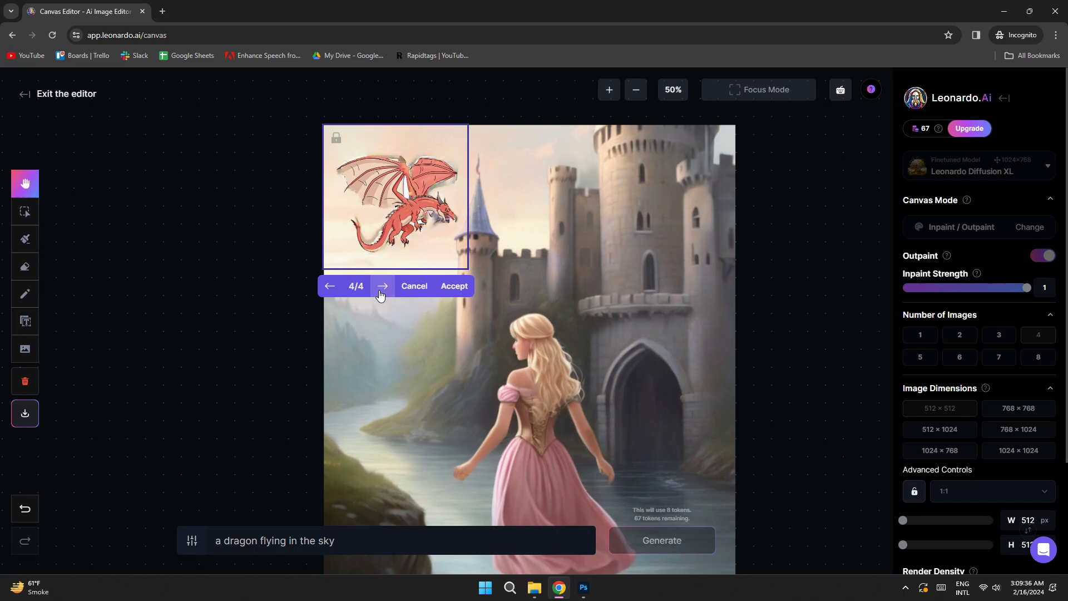
left_click(454, 286)
Step: Reposition the generation frame and dragon over the landscape, undoing the last move
mouse_move(407, 220)
left_mouse_down()
mouse_move(622, 292)
mouse_move(437, 271)
mouse_move(408, 210)
left_mouse_up()
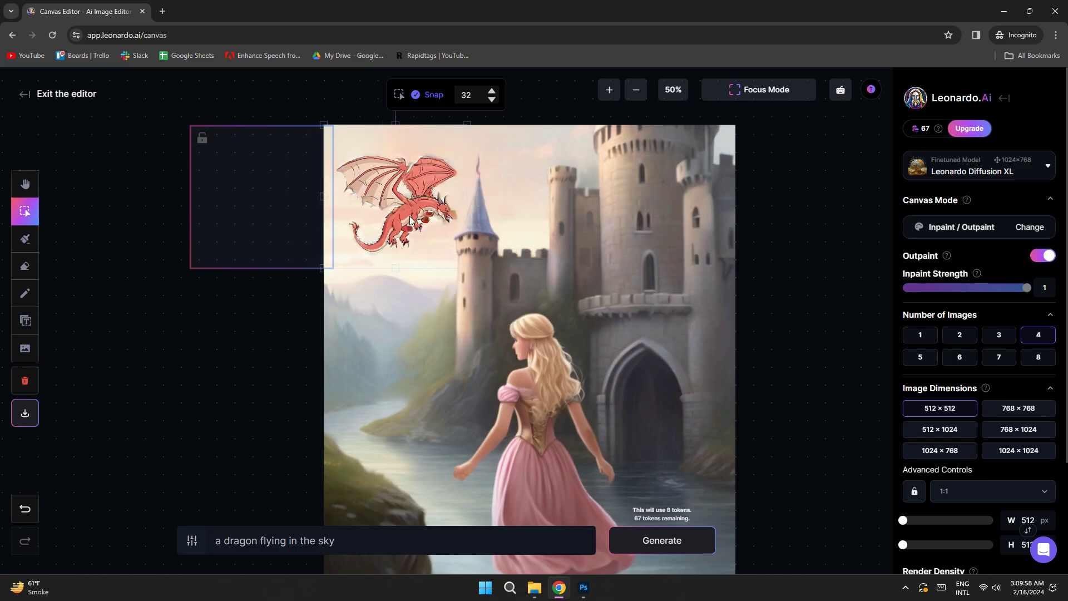
left_click_drag(270, 269, 382, 394)
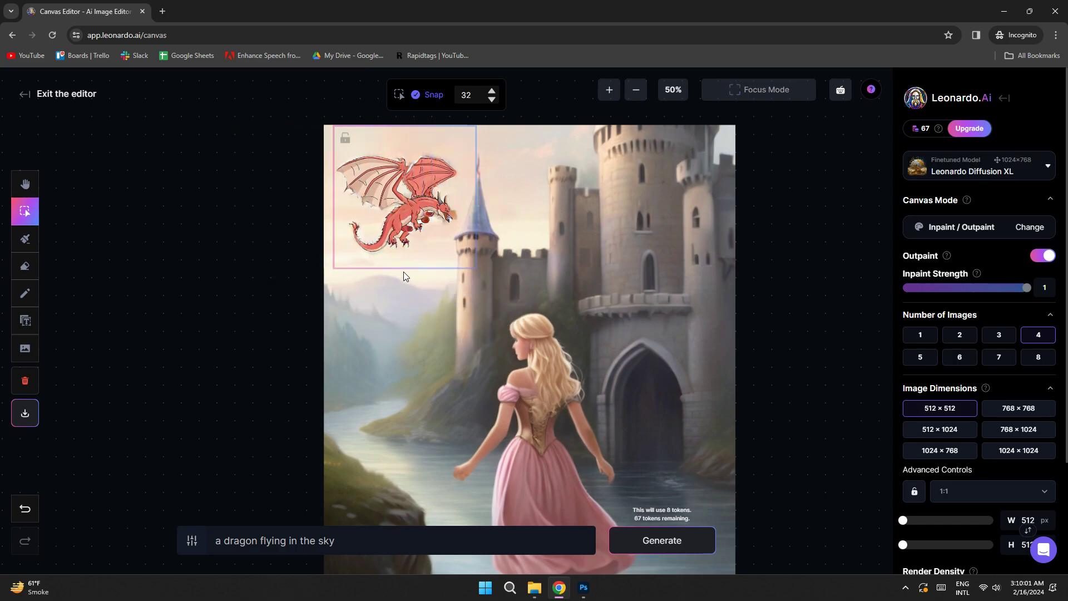
mouse_move(389, 222)
left_mouse_down()
mouse_move(370, 190)
mouse_move(442, 257)
left_mouse_up()
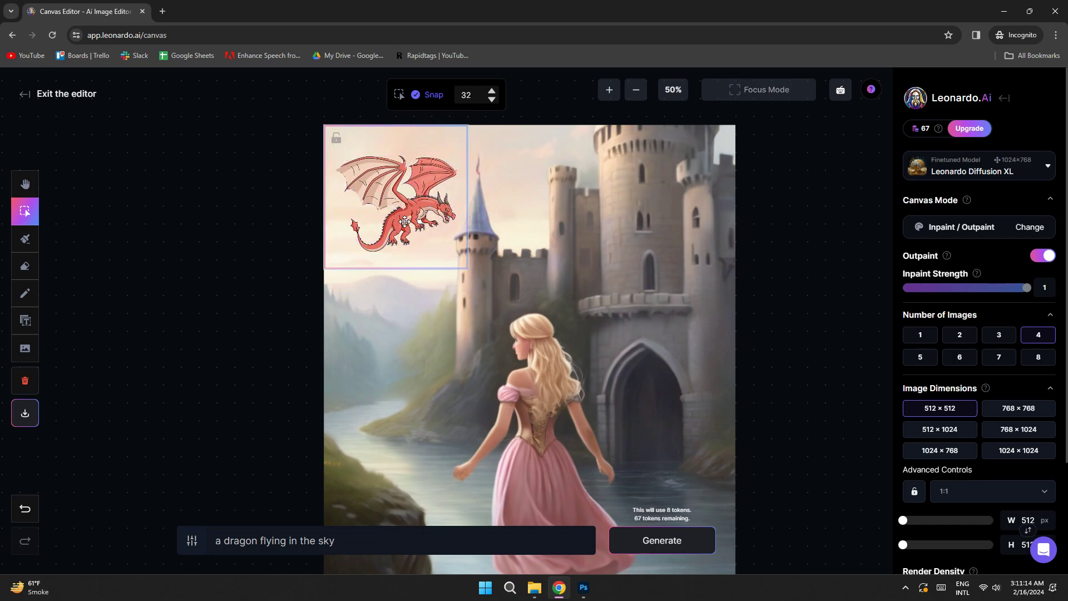
left_click_drag(405, 221, 403, 346)
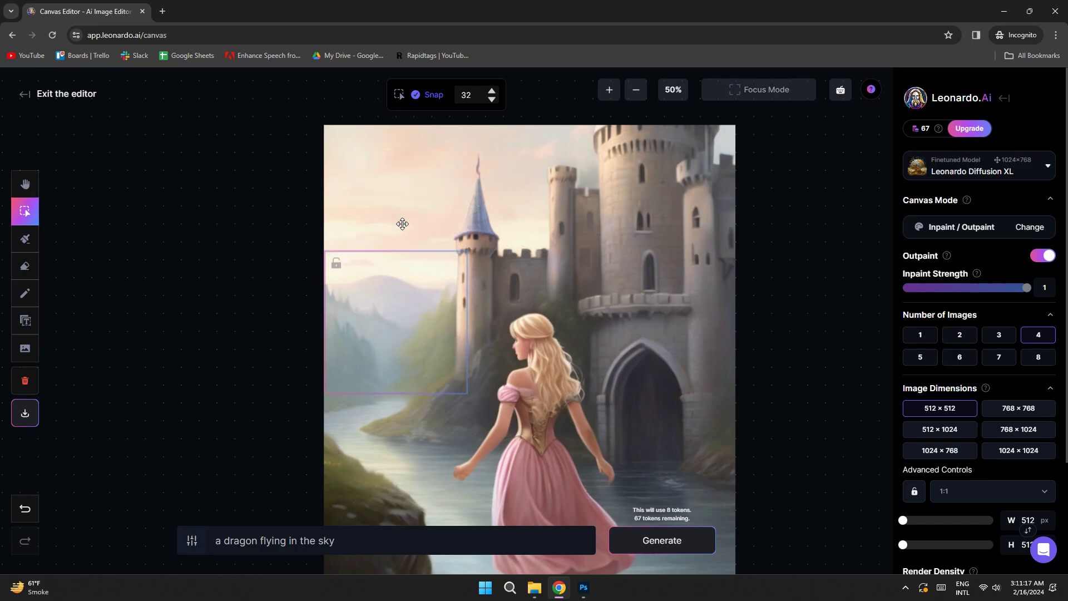
key("ctrl+z")
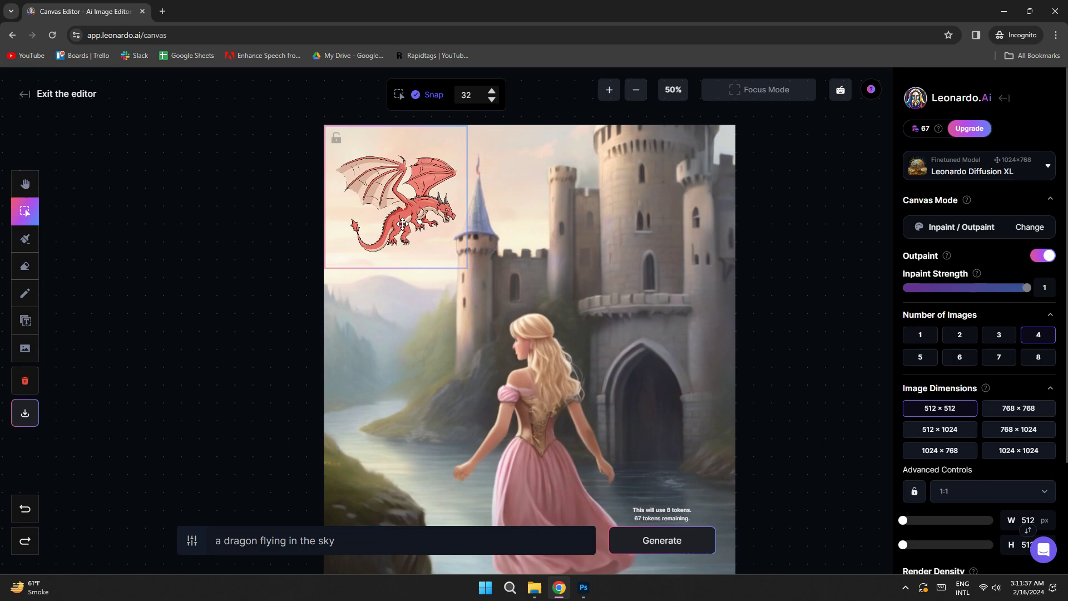
left_click(975, 177)
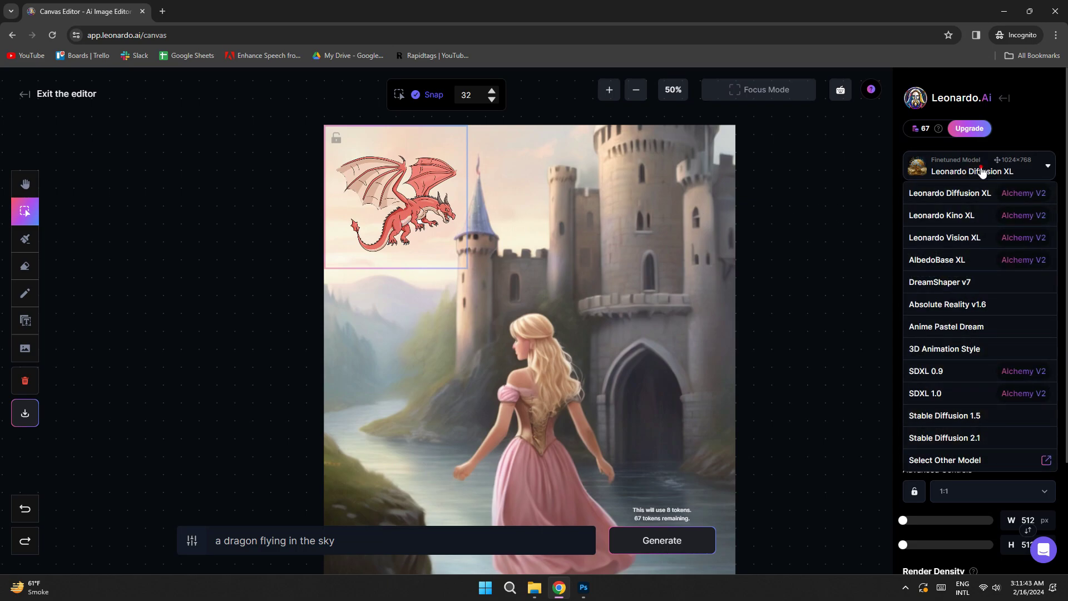
left_click(983, 172)
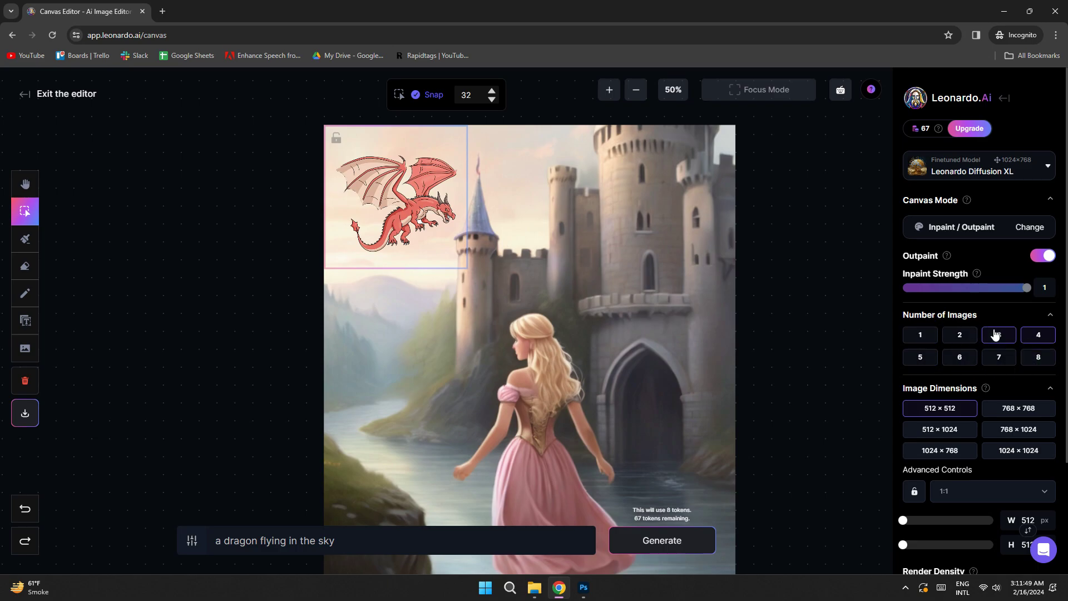
scroll(1008, 345, "down", 2)
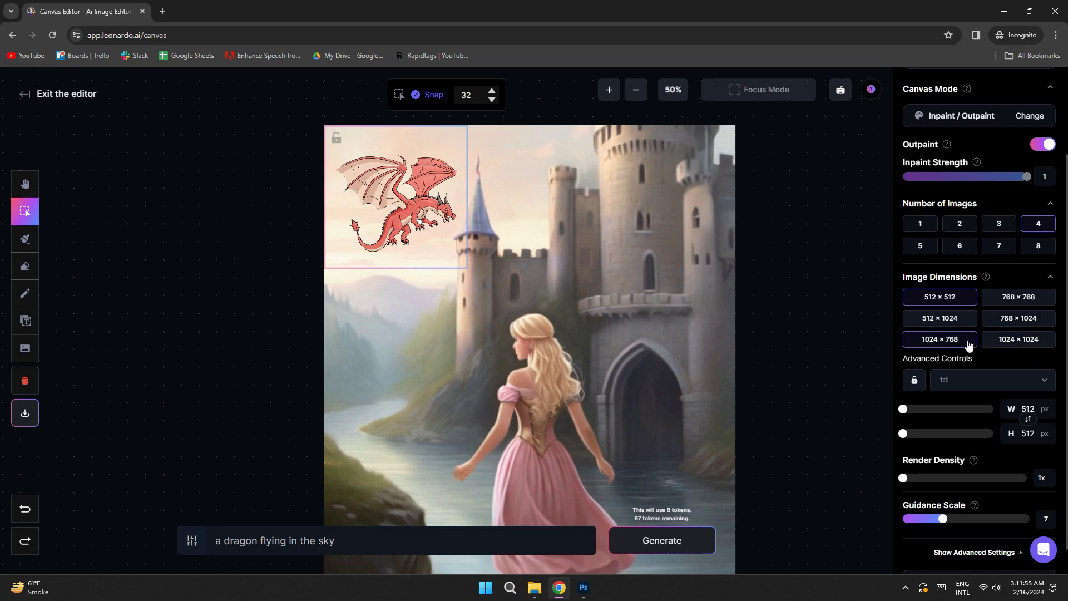
left_click(963, 381)
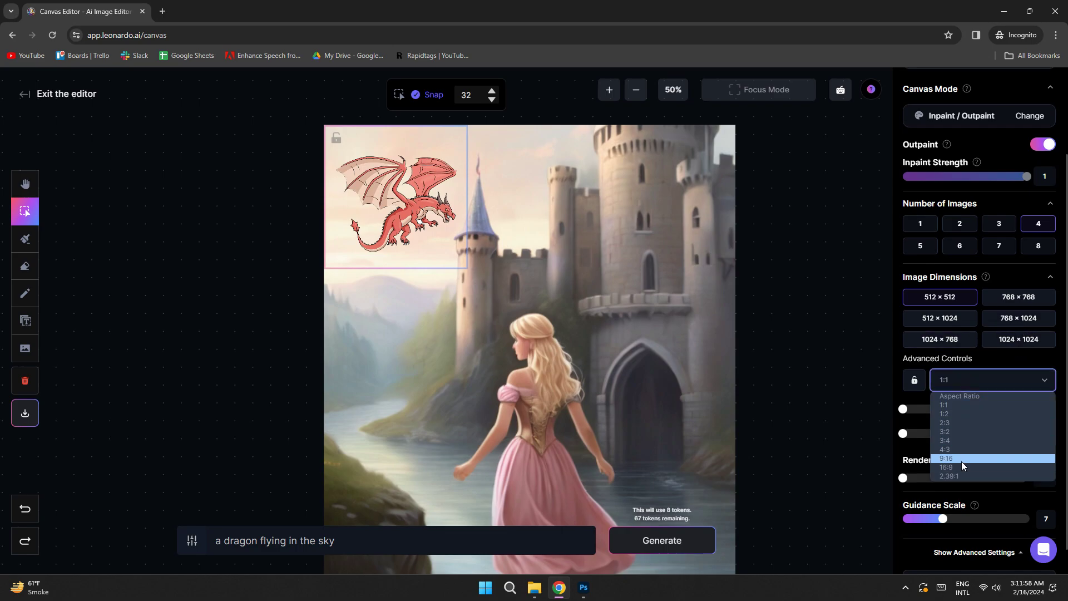
left_click(957, 402)
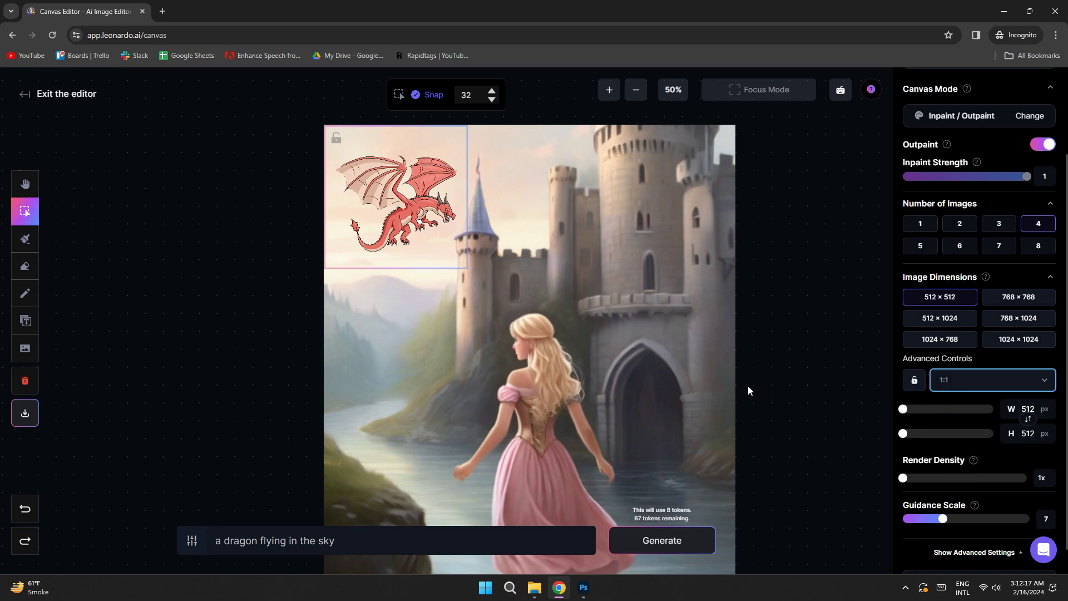
scroll(748, 390, "down", 2)
key("h")
mouse_move(769, 407)
left_mouse_down()
mouse_move(707, 341)
mouse_move(654, 323)
left_mouse_up()
key("v")
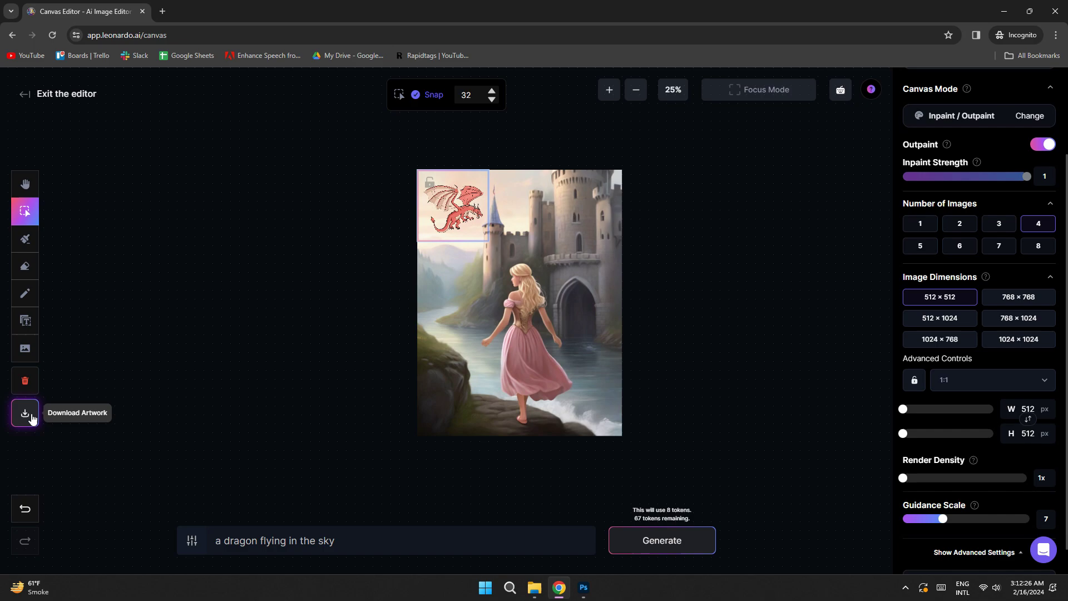
Step: Download the composition as artwork.png and view it in an image viewer
left_click(25, 414)
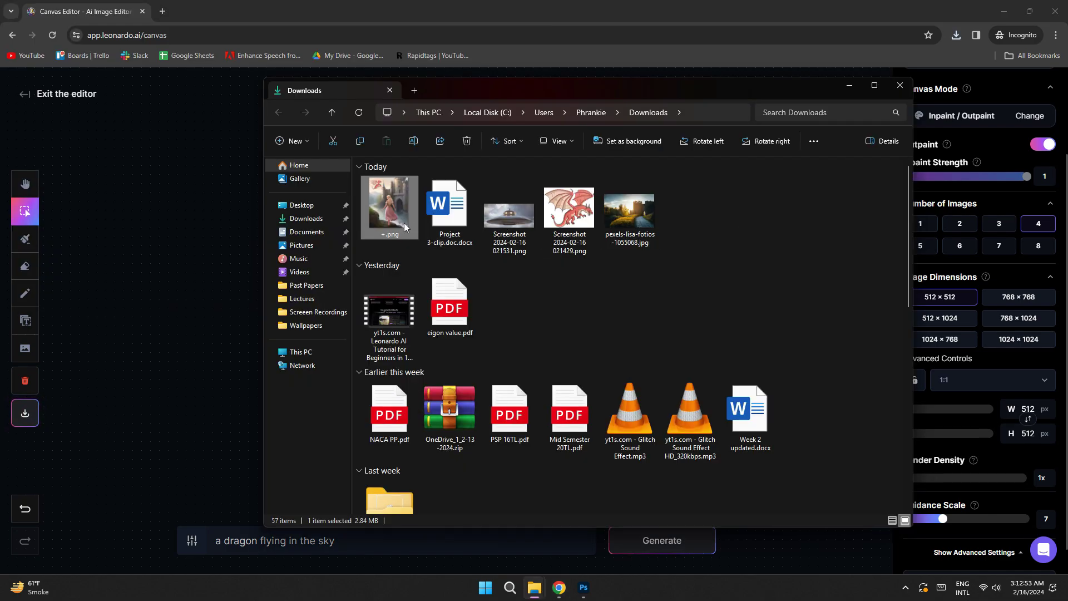
double_click(393, 223)
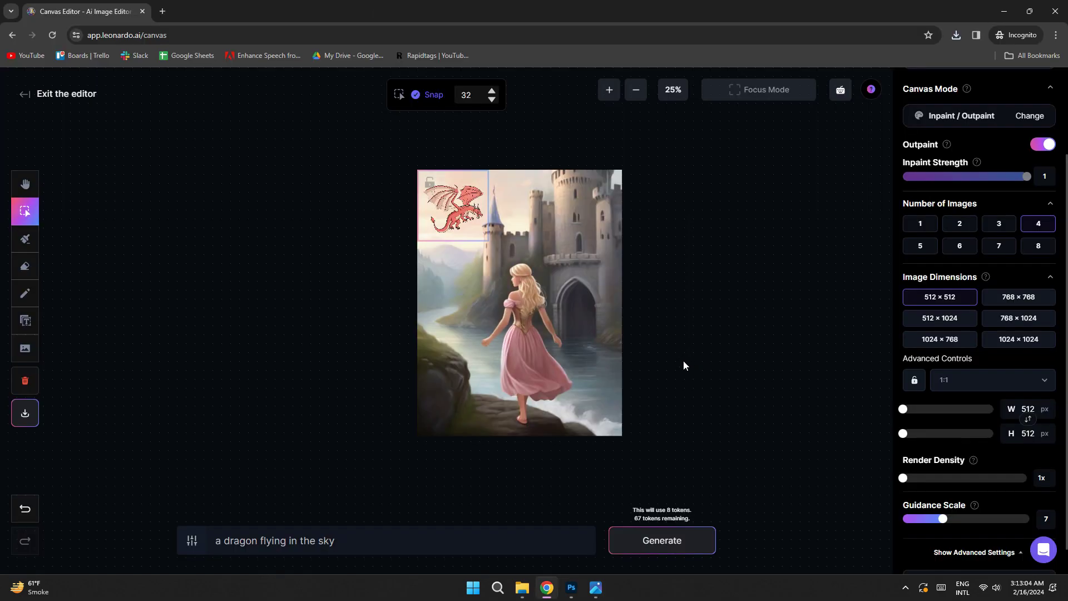
Step: Switch the canvas to Img2Img mode and generate dragon variations using Draw Mask
left_click(978, 118)
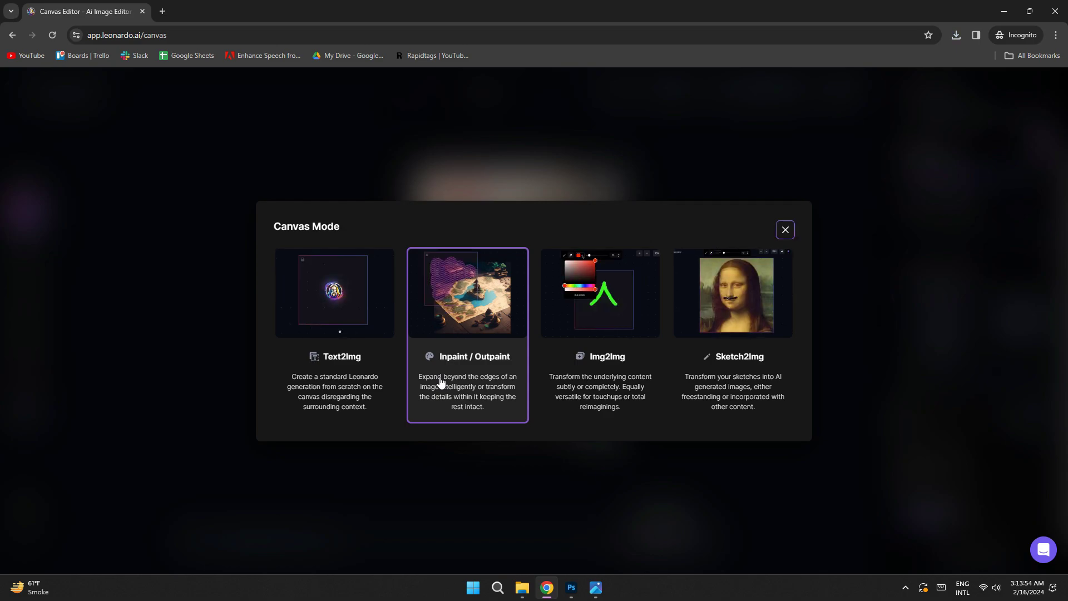
left_click(595, 361)
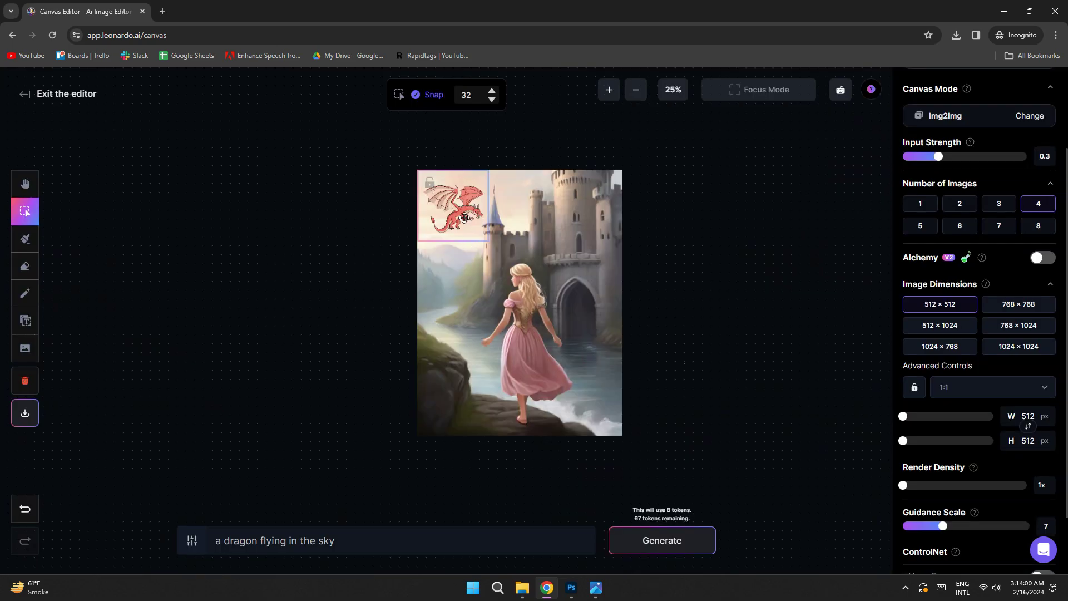
left_click(25, 239)
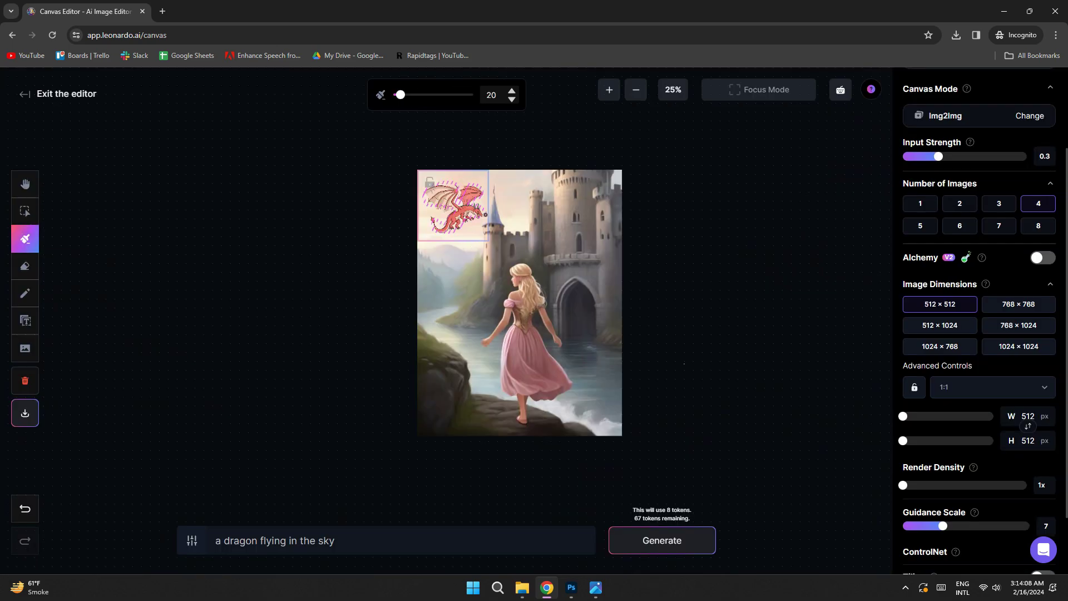
left_click(641, 552)
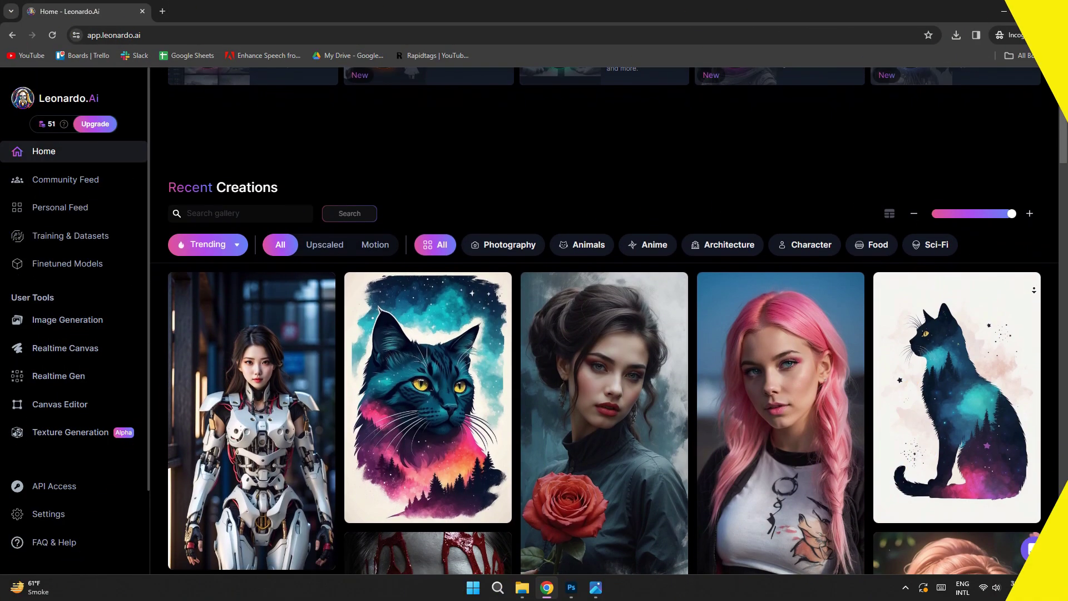
scroll(1034, 290, "down", 1)
scroll(1035, 289, "down", 1)
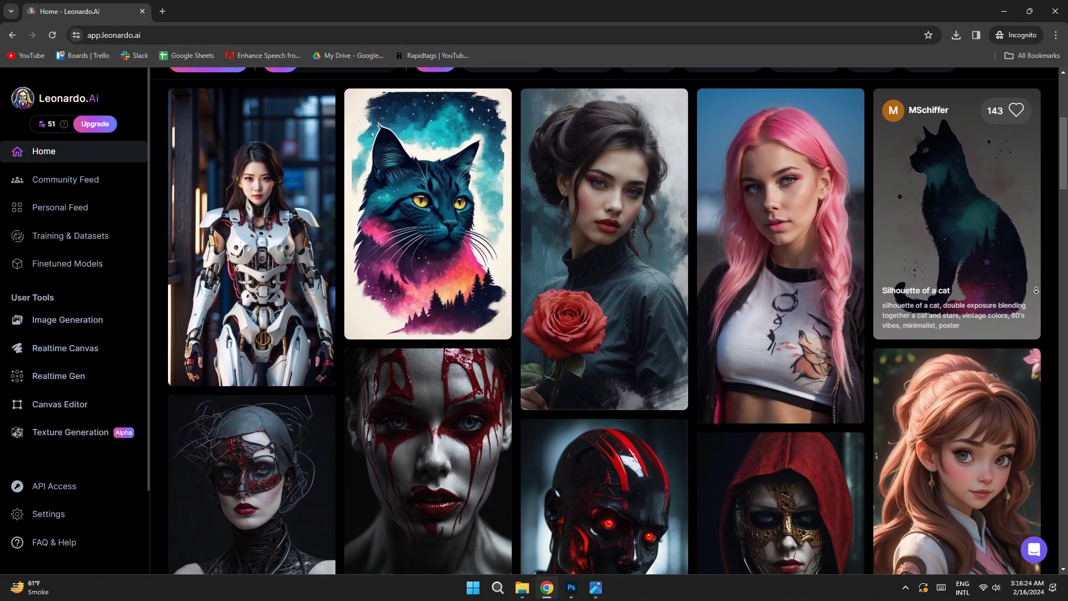
scroll(1035, 290, "down", 1)
scroll(1036, 290, "down", 1)
scroll(1035, 290, "down", 1)
scroll(1036, 289, "down", 1)
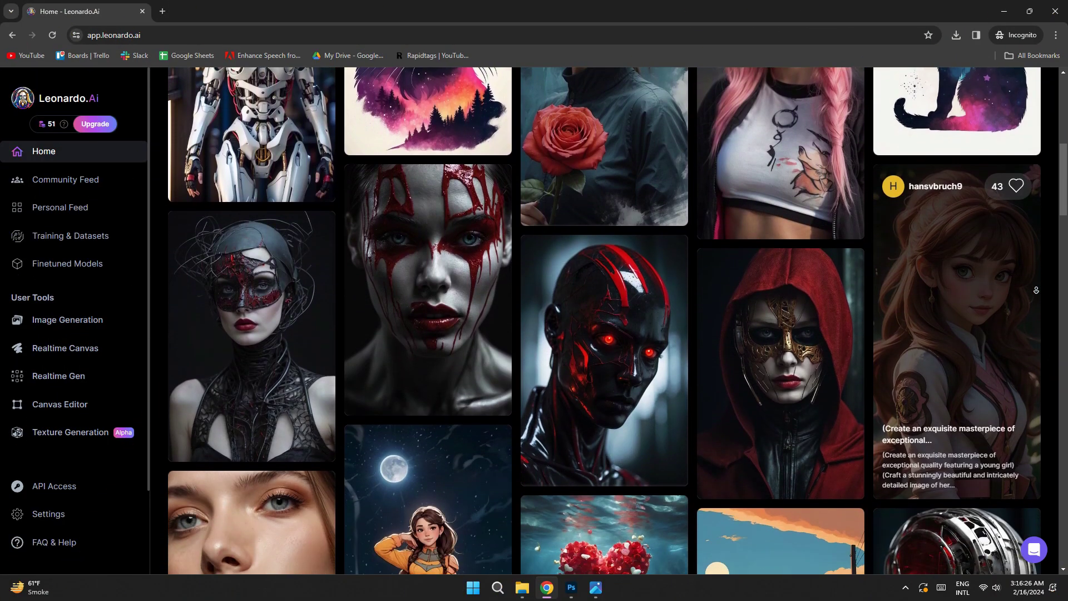
scroll(1036, 290, "down", 1)
scroll(1036, 289, "down", 1)
scroll(1035, 290, "down", 1)
scroll(1036, 290, "down", 1)
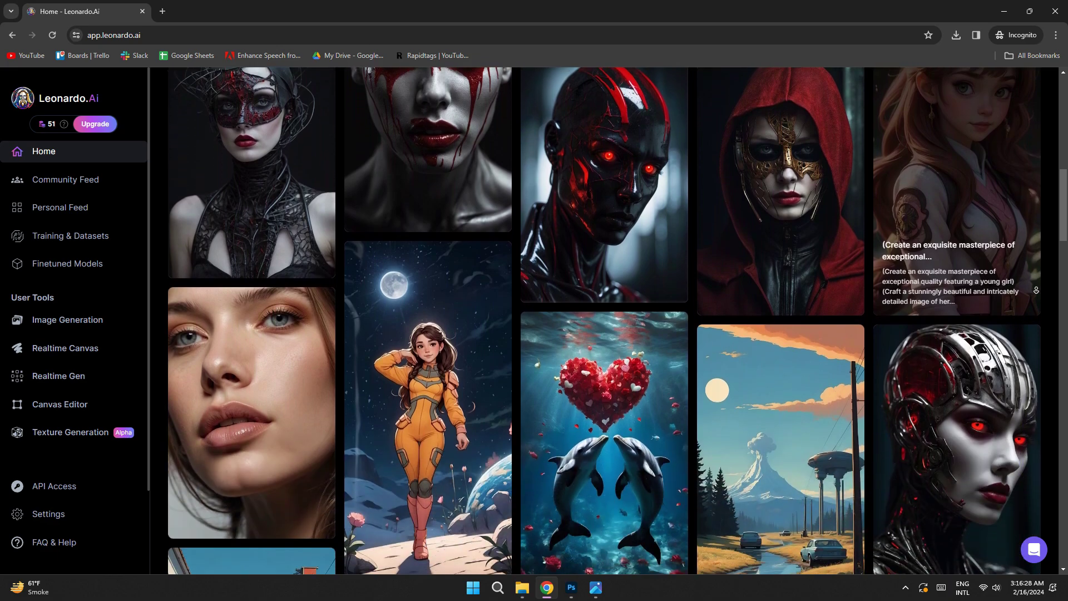
scroll(1035, 290, "down", 1)
scroll(1036, 289, "down", 1)
scroll(1036, 290, "down", 1)
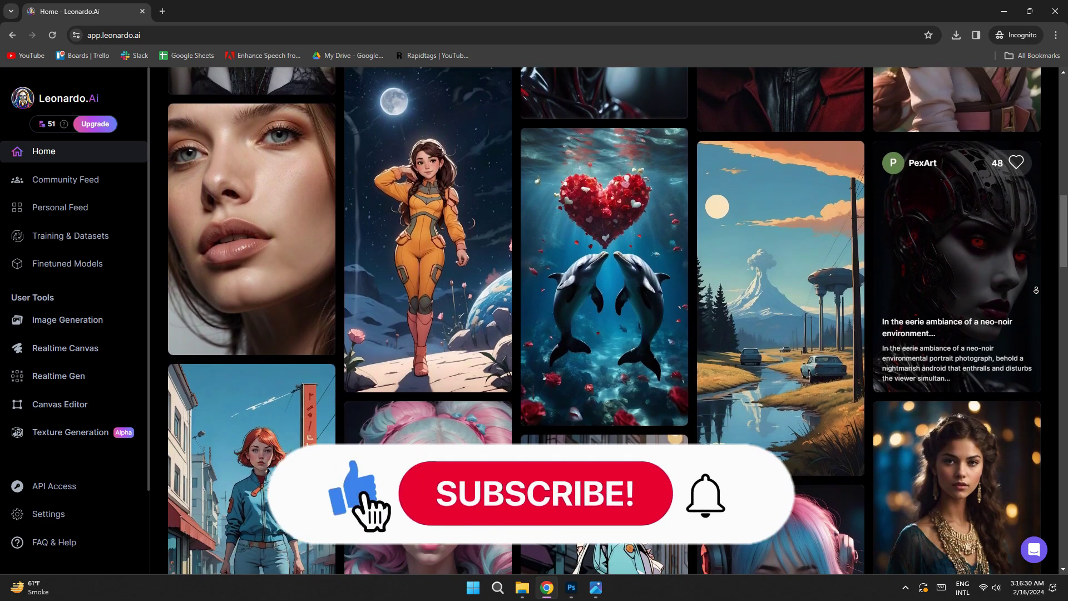
scroll(1036, 290, "down", 1)
scroll(1036, 290, "down", 1)
scroll(1037, 289, "down", 1)
scroll(1036, 290, "down", 1)
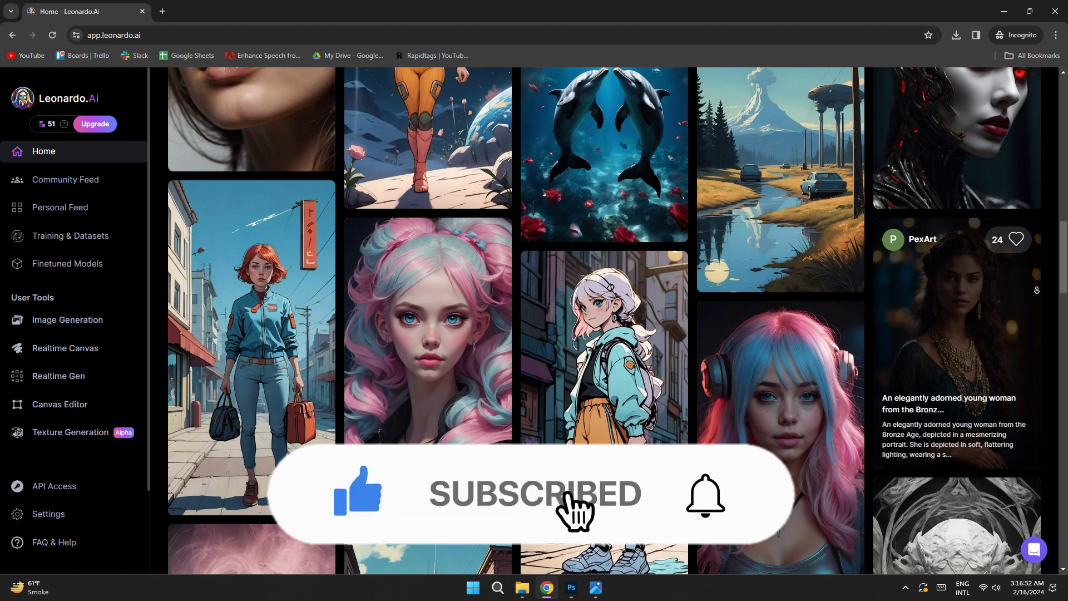
scroll(1038, 289, "down", 1)
scroll(1036, 290, "down", 1)
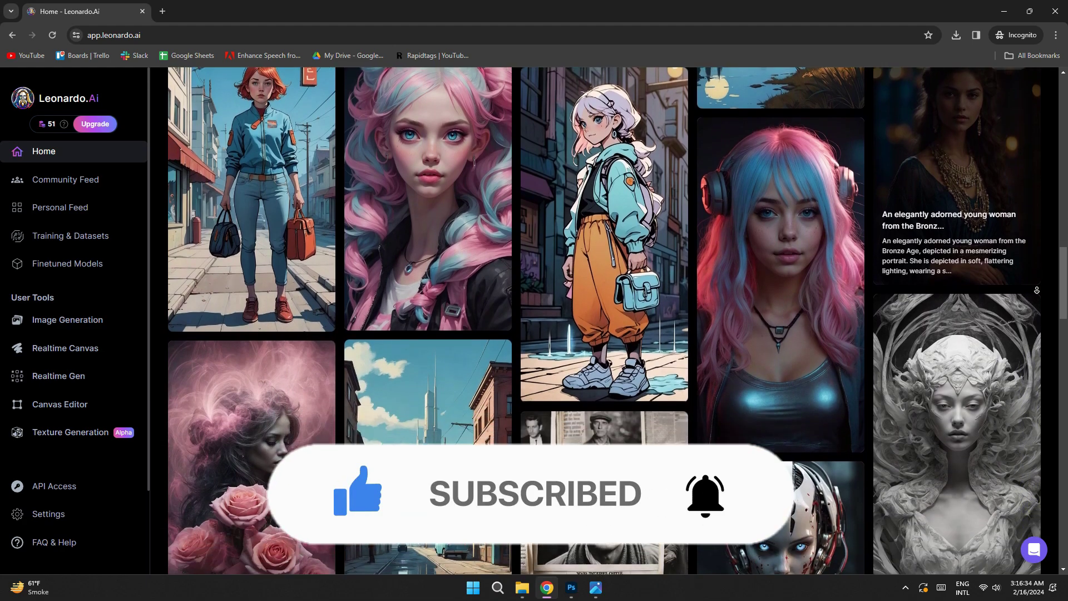